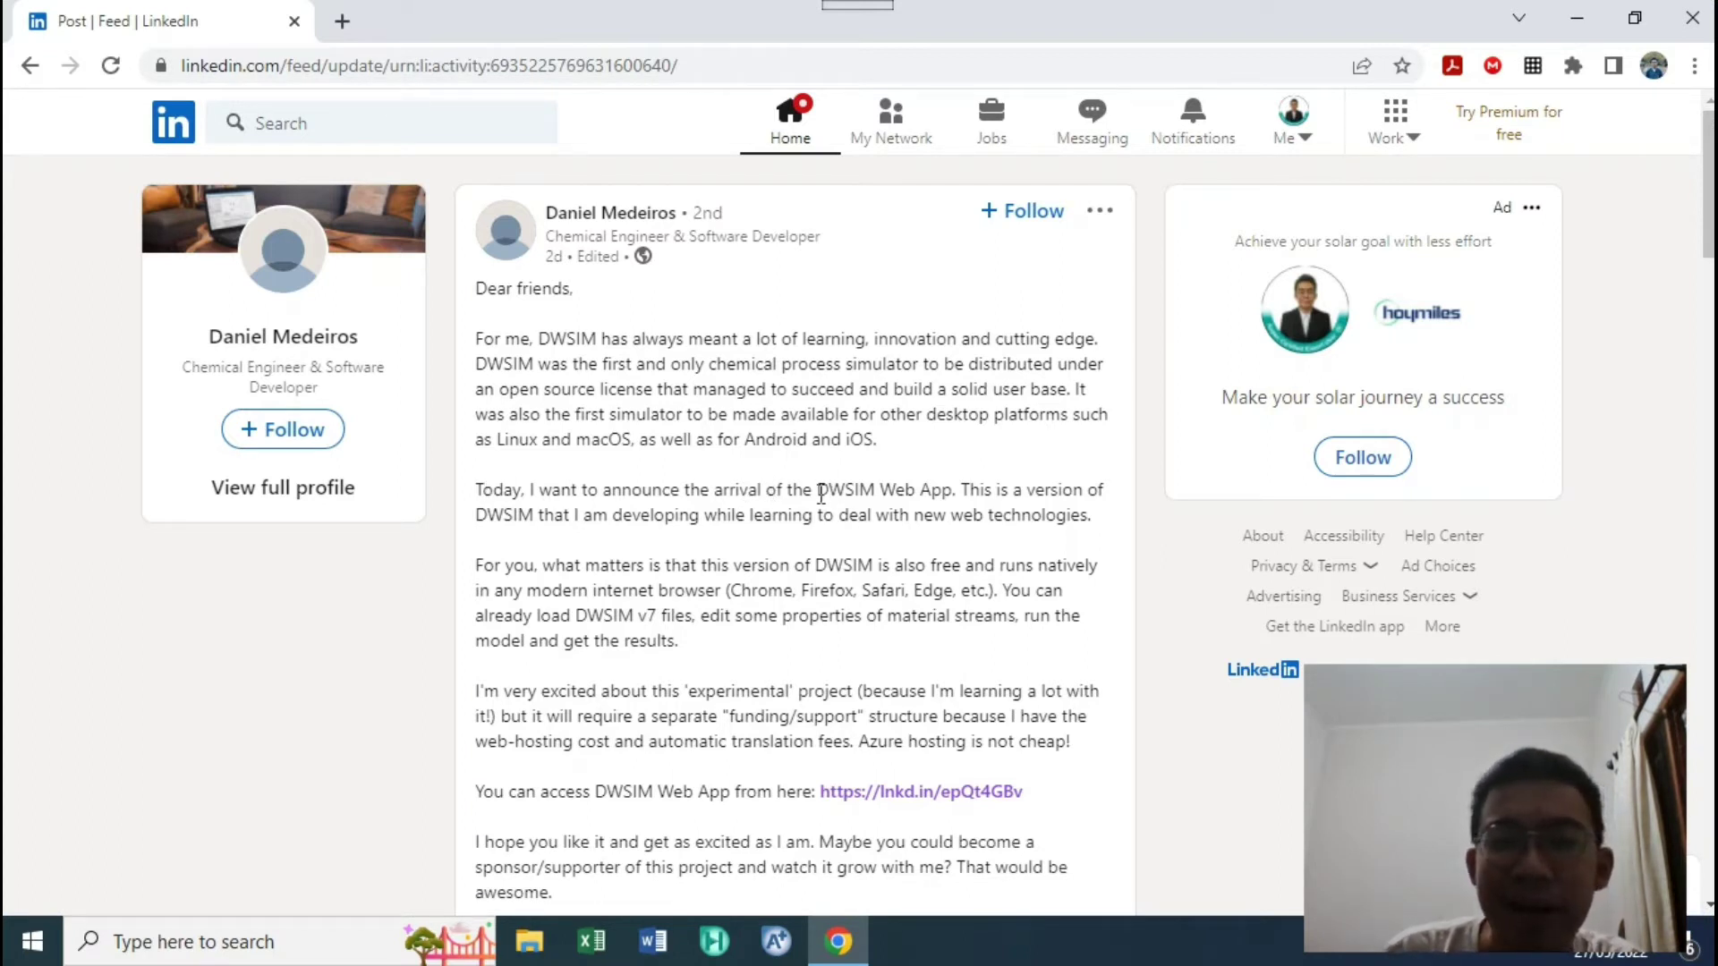
# Step: Read the LinkedIn post announcing the DWSIM Web App, including its features and access link
pyautogui.moveTo(816, 490); pyautogui.dragTo(954, 492)
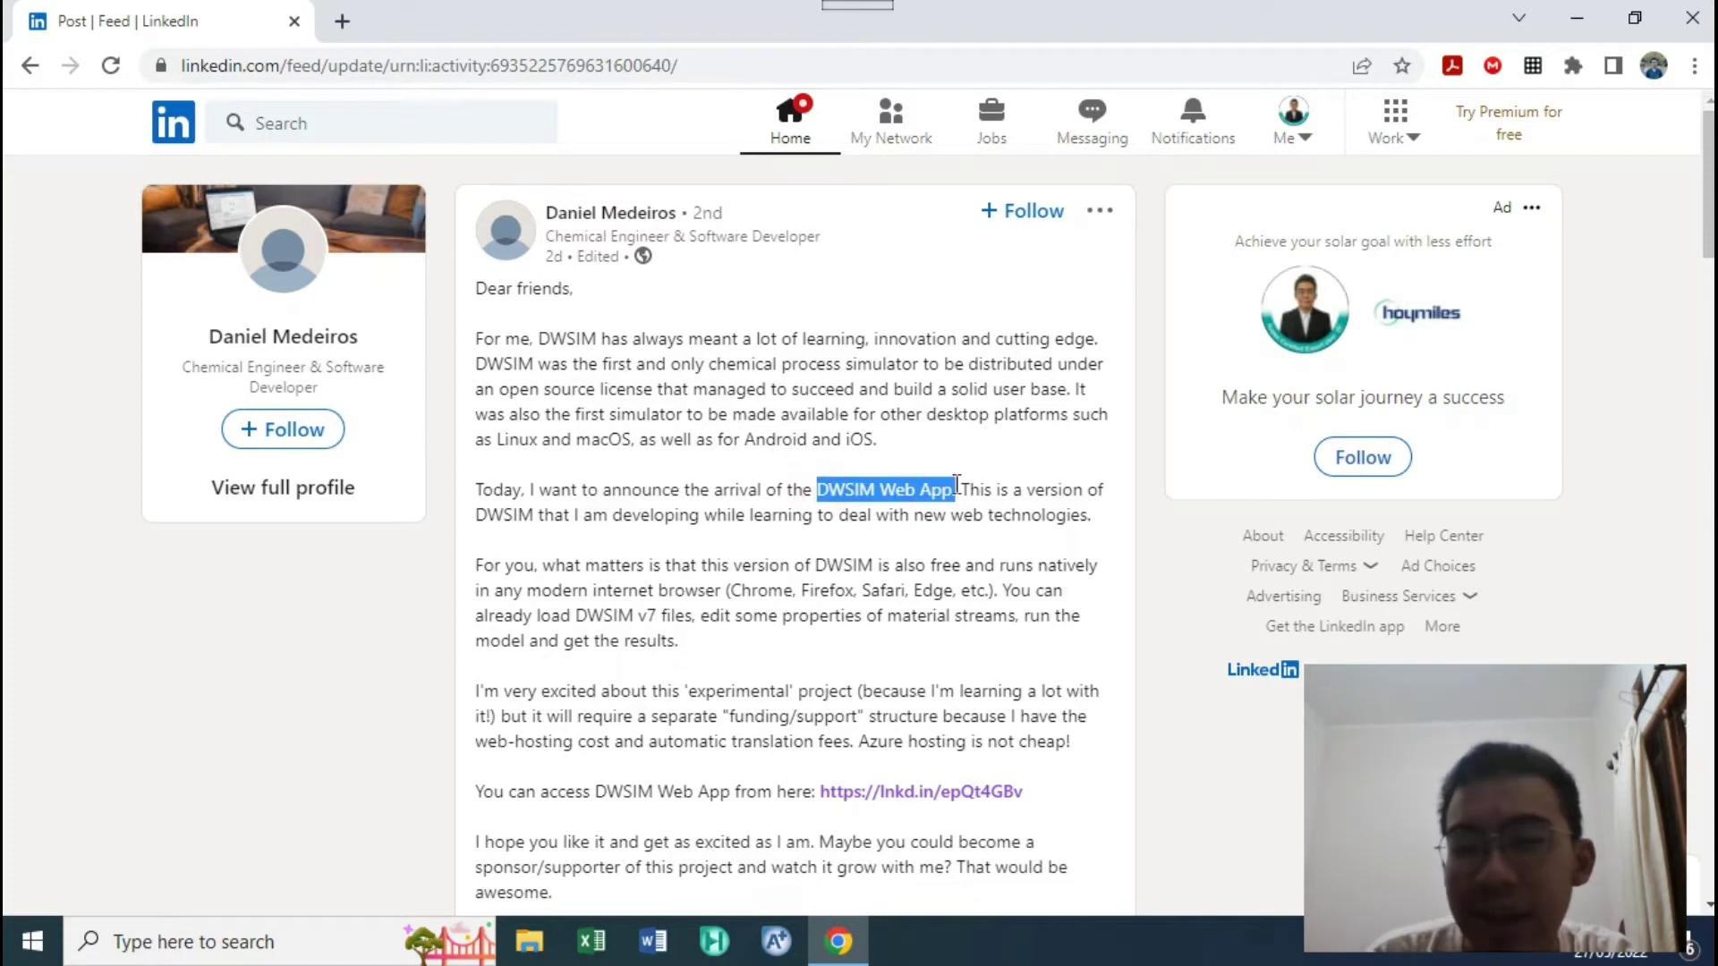
pyautogui.click(954, 506)
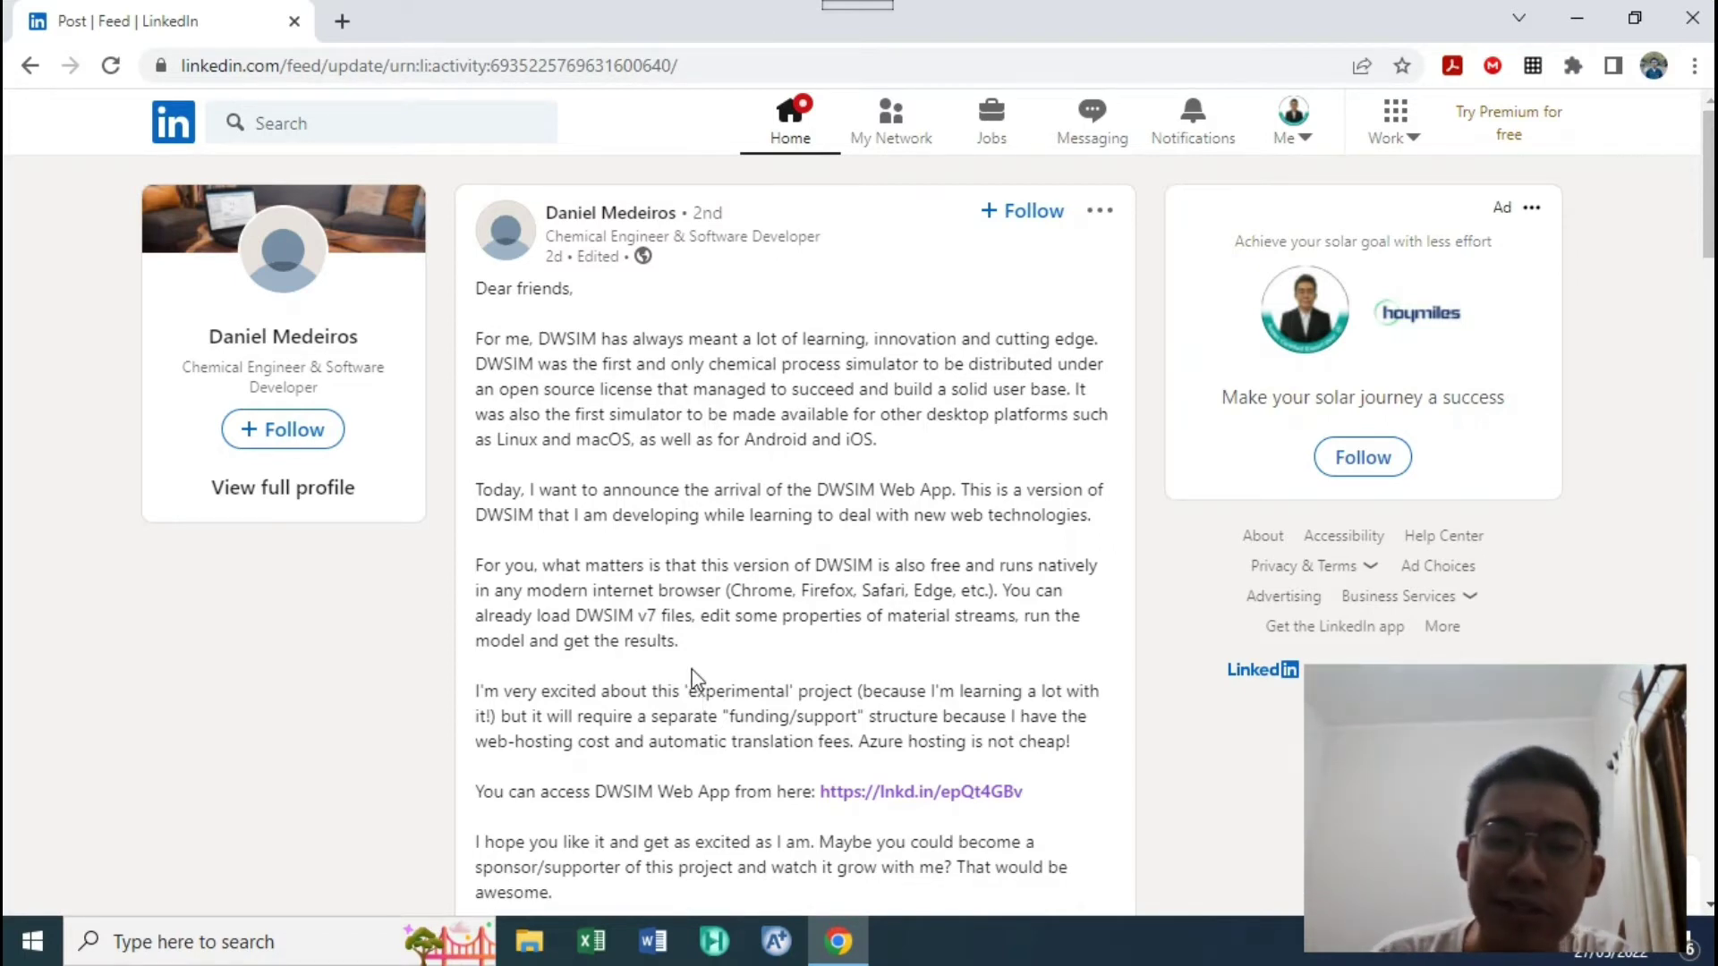
pyautogui.scroll(-3, 687, 674)
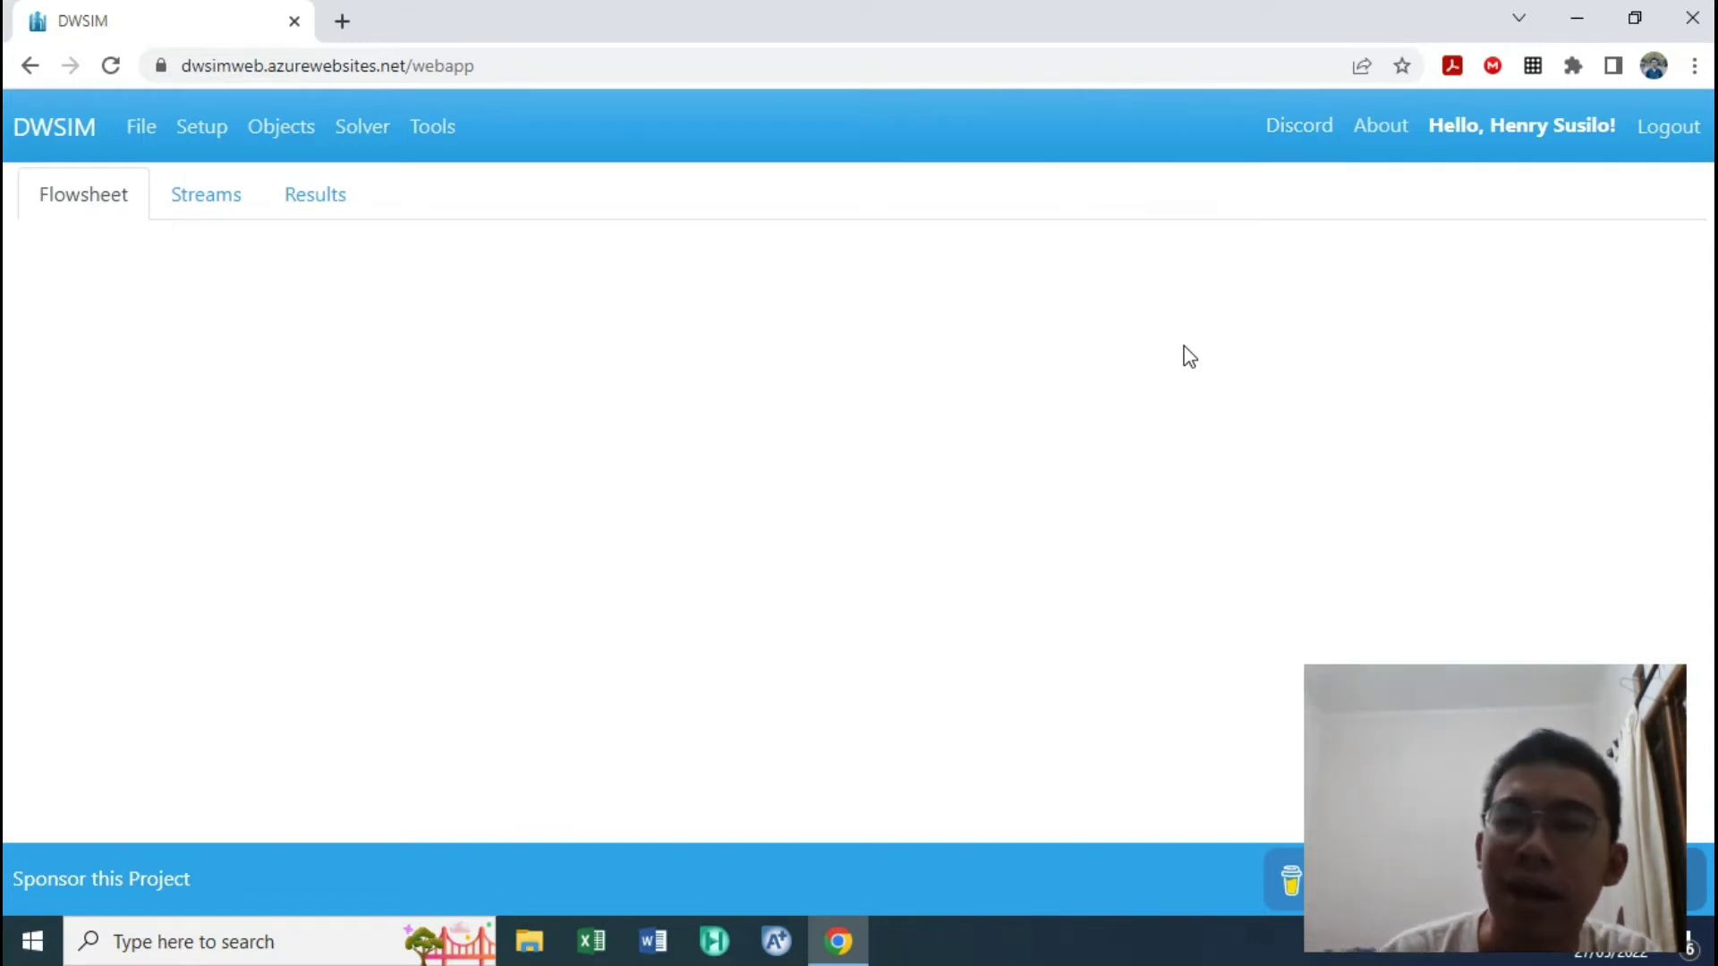
# Step: Read the DWSIM web app's version, license and disclaimer information through to the end, and close it
pyautogui.click(1361, 130)
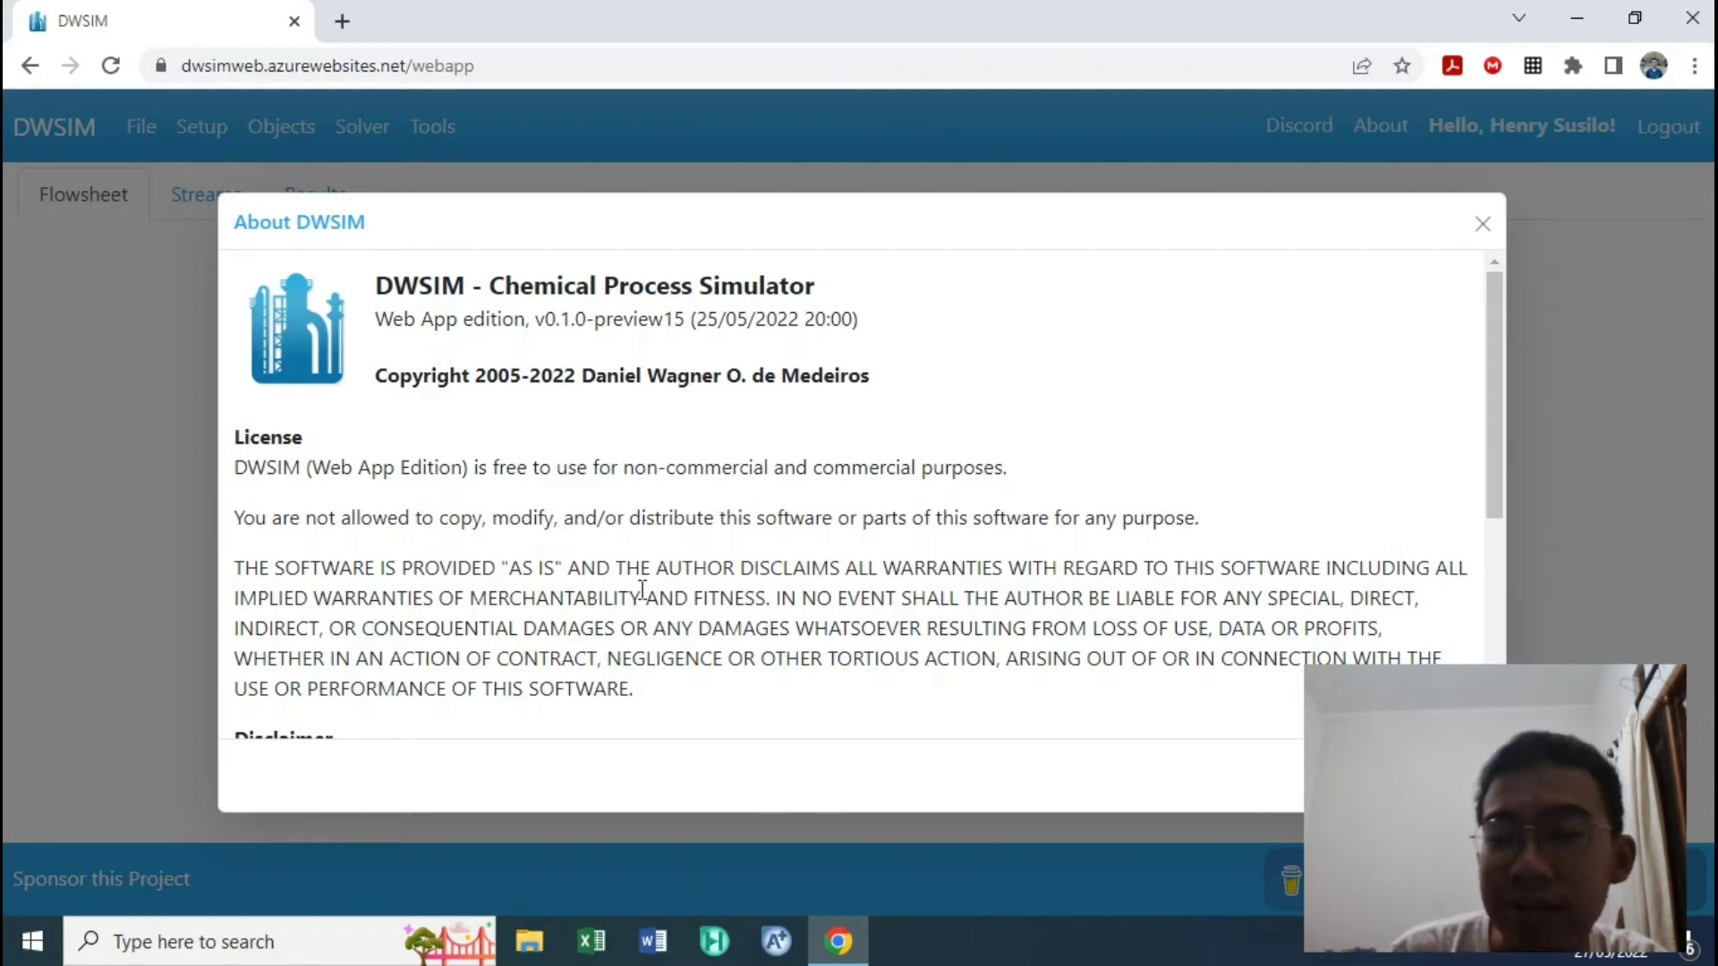
pyautogui.scroll(-1, 635, 580)
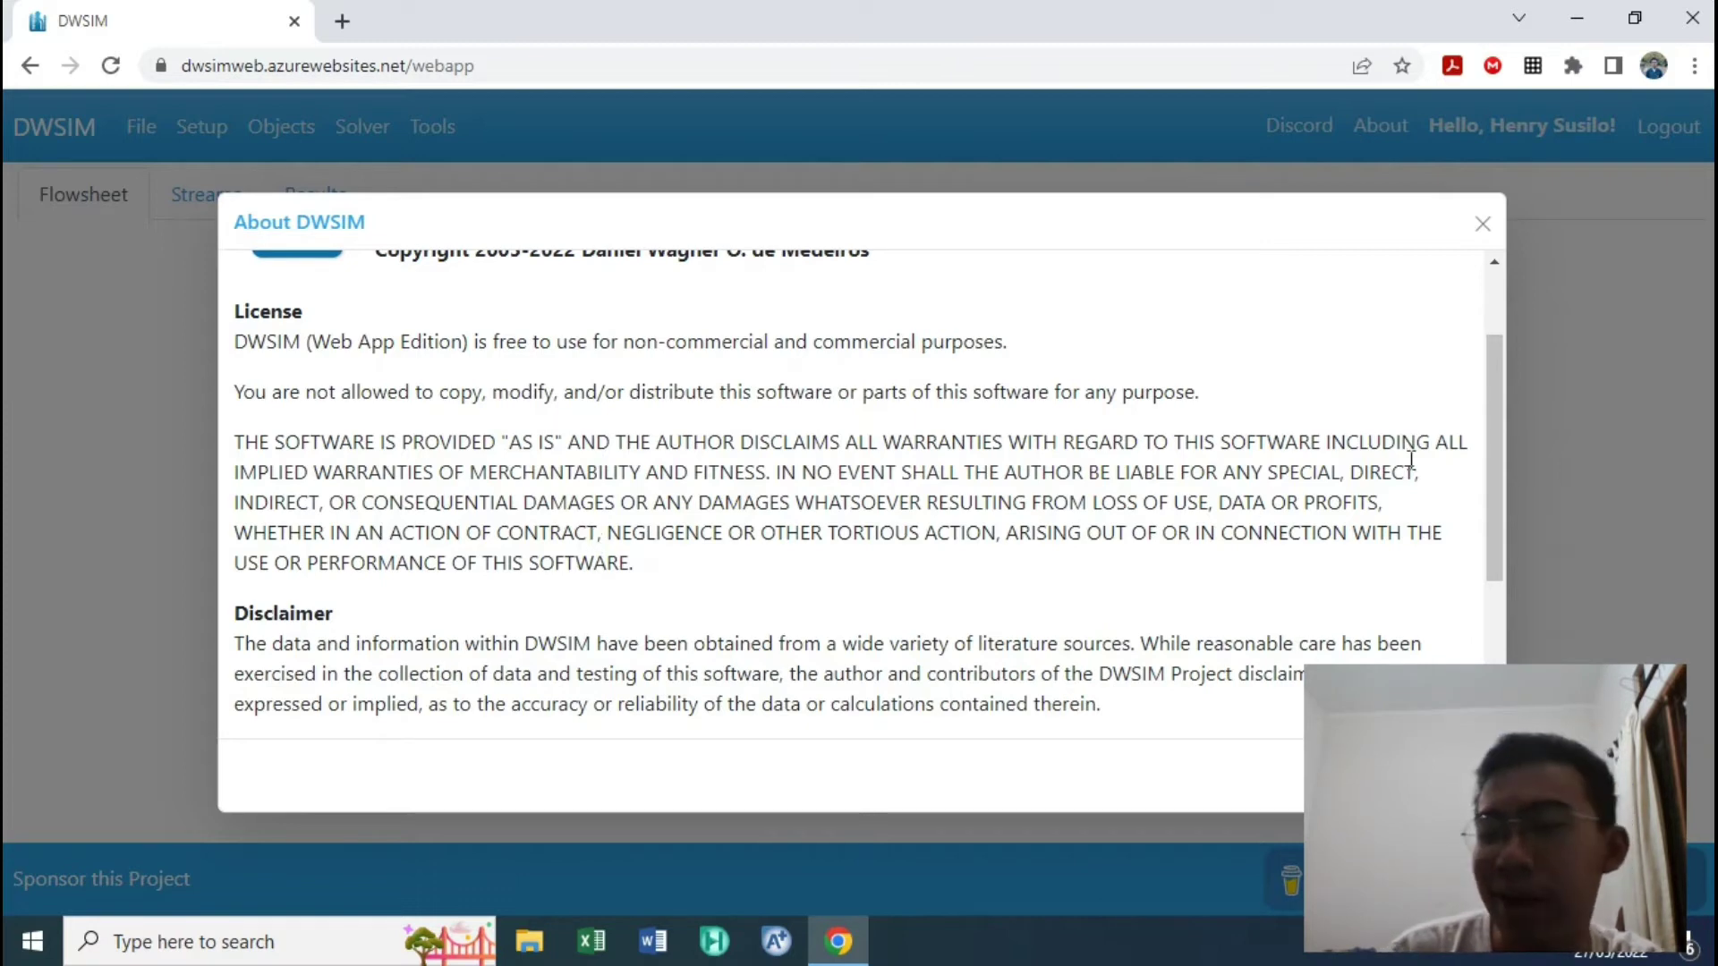
pyautogui.click(1491, 497)
pyautogui.moveTo(1491, 498); pyautogui.dragTo(1510, 649)
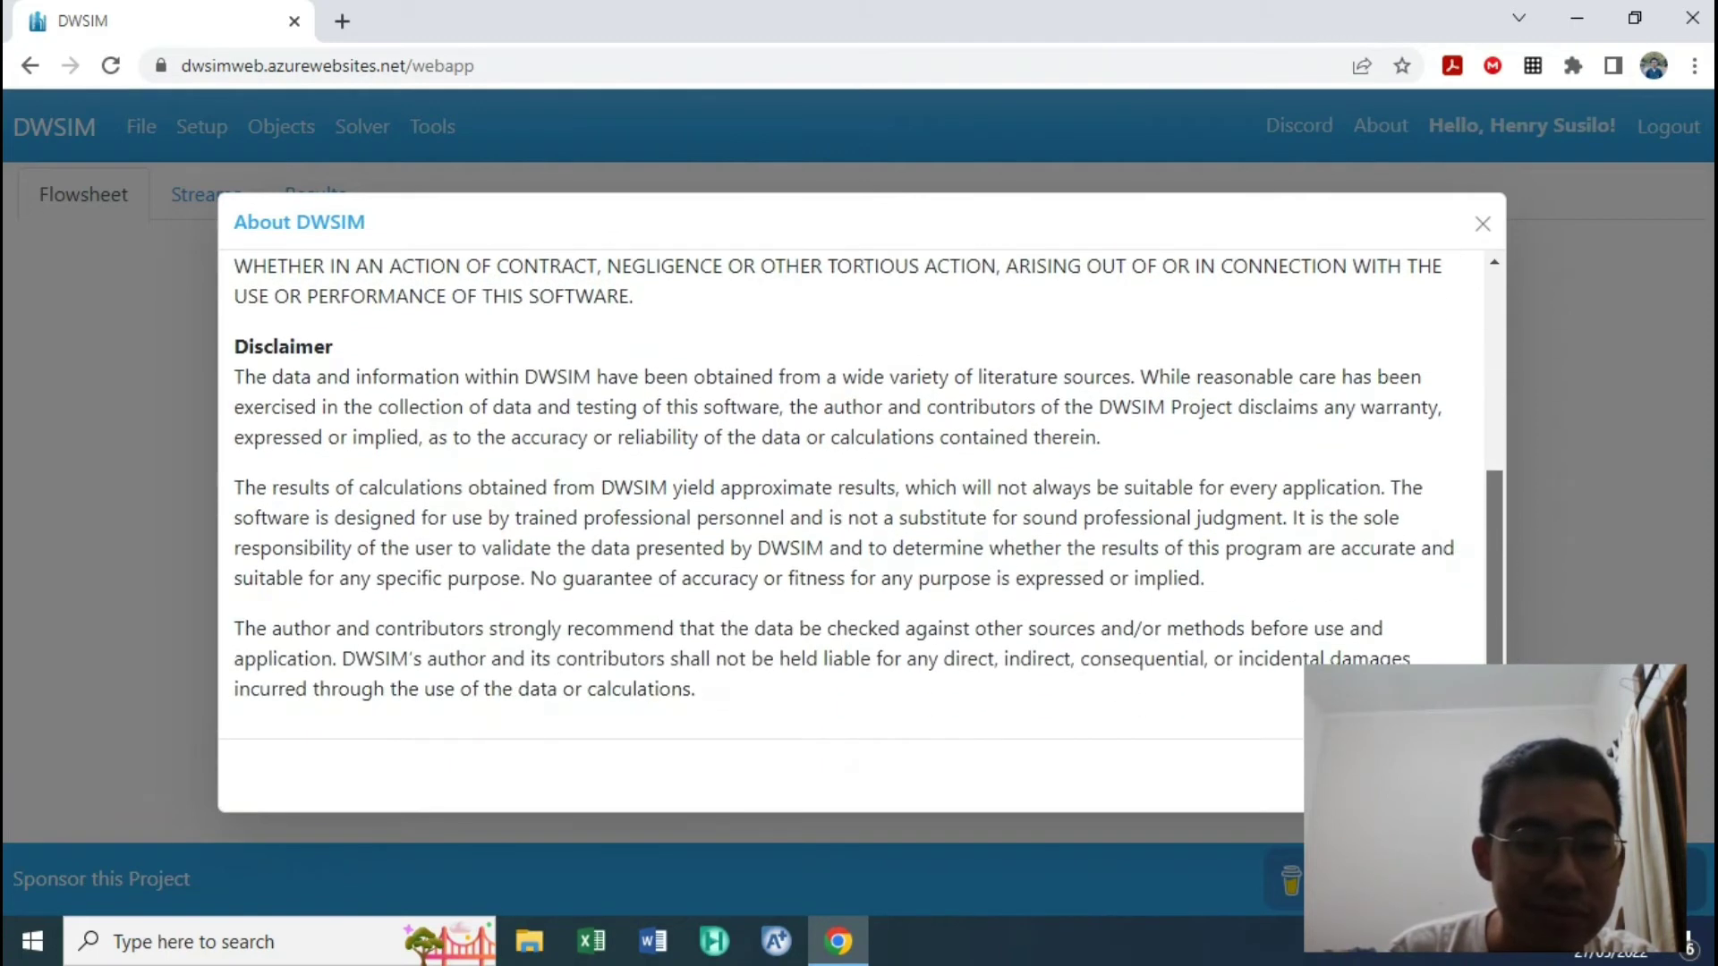
pyautogui.click(1482, 223)
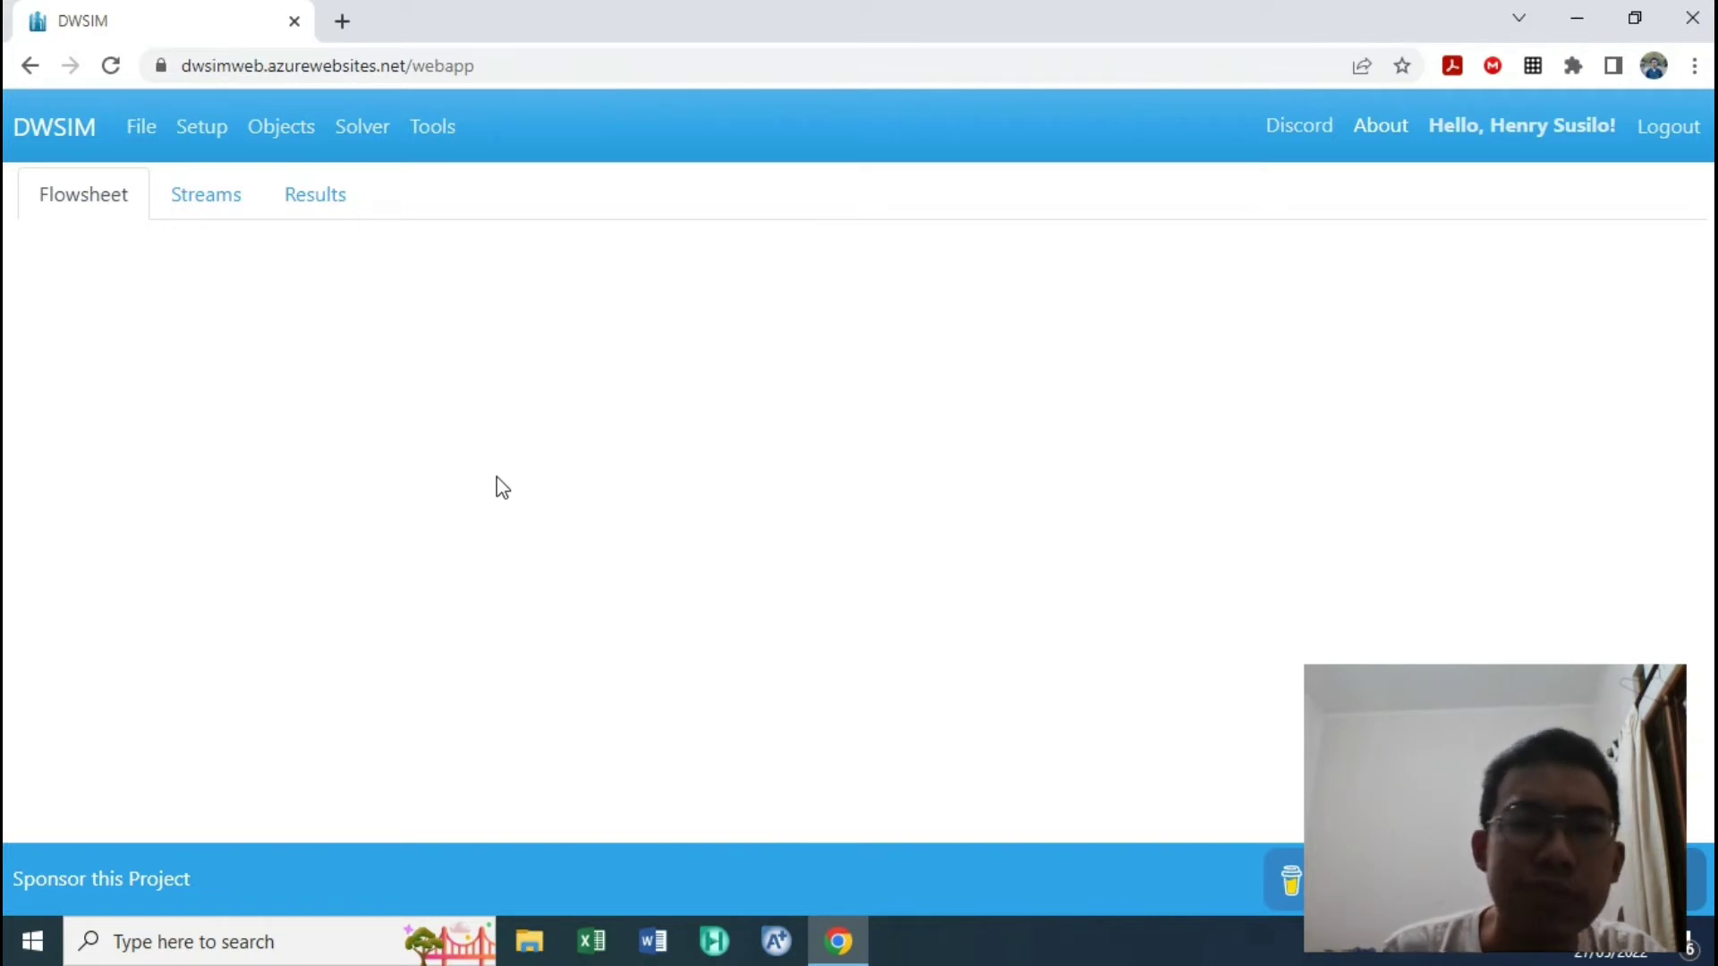
# Step: Try to open the flowsheet setup functions, from Compounds and Property Packages through to Misc Settings
pyautogui.click(205, 136)
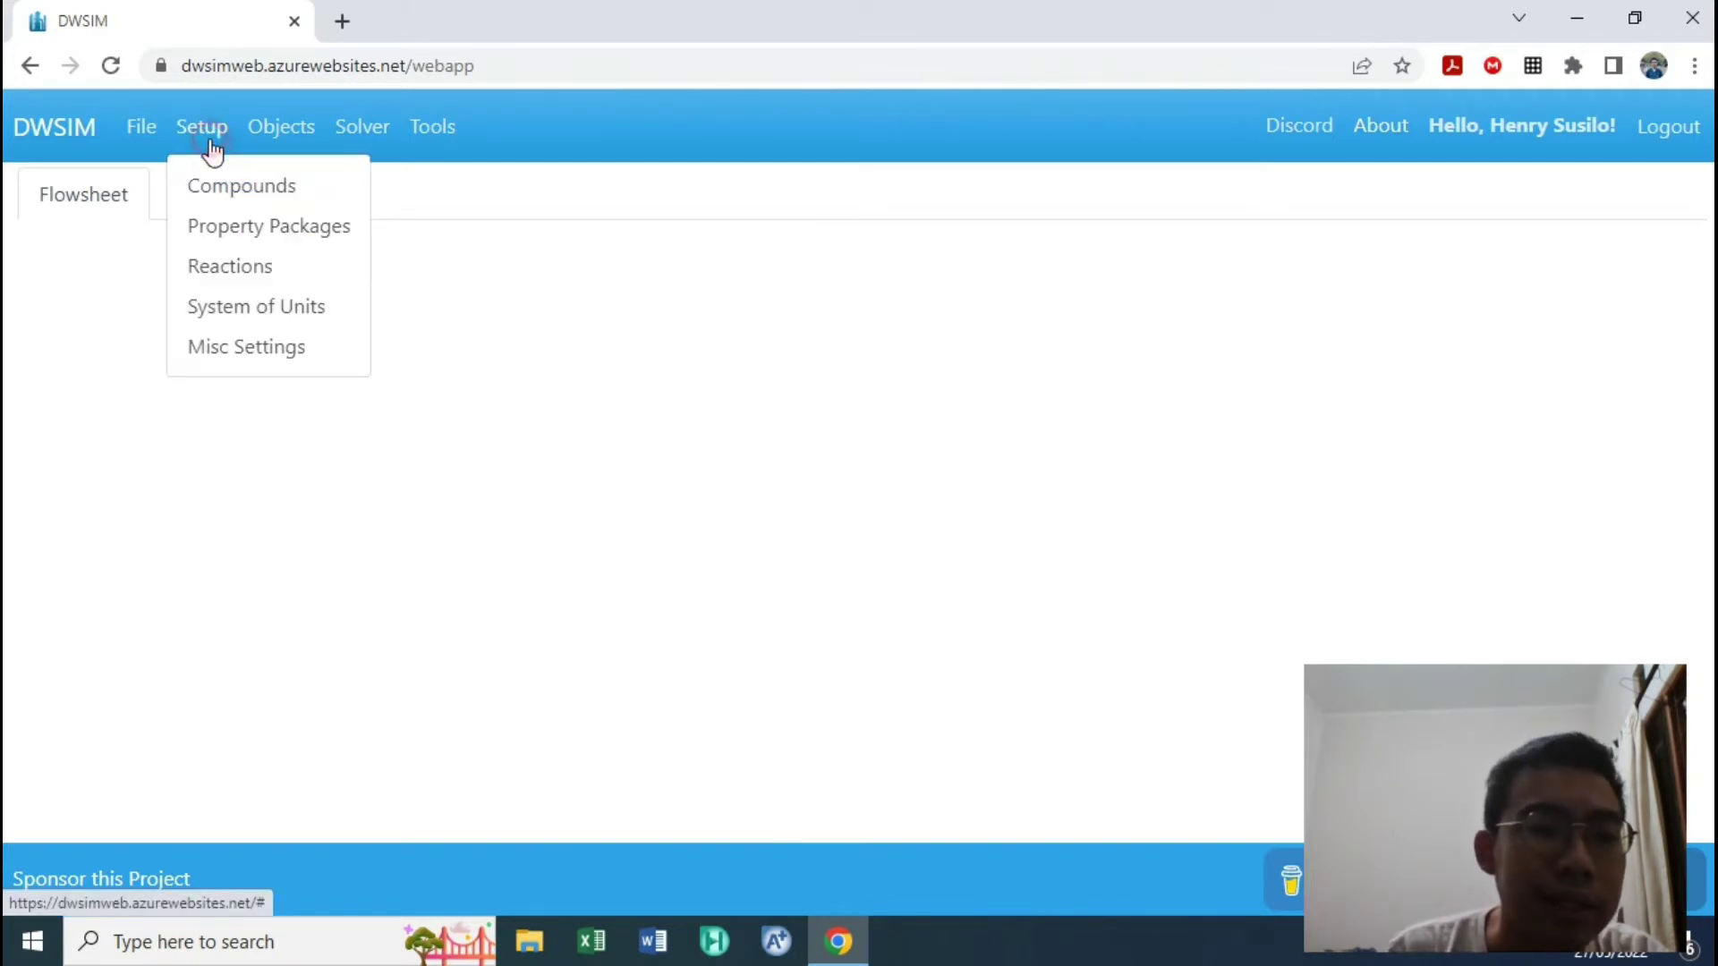
pyautogui.click(238, 188)
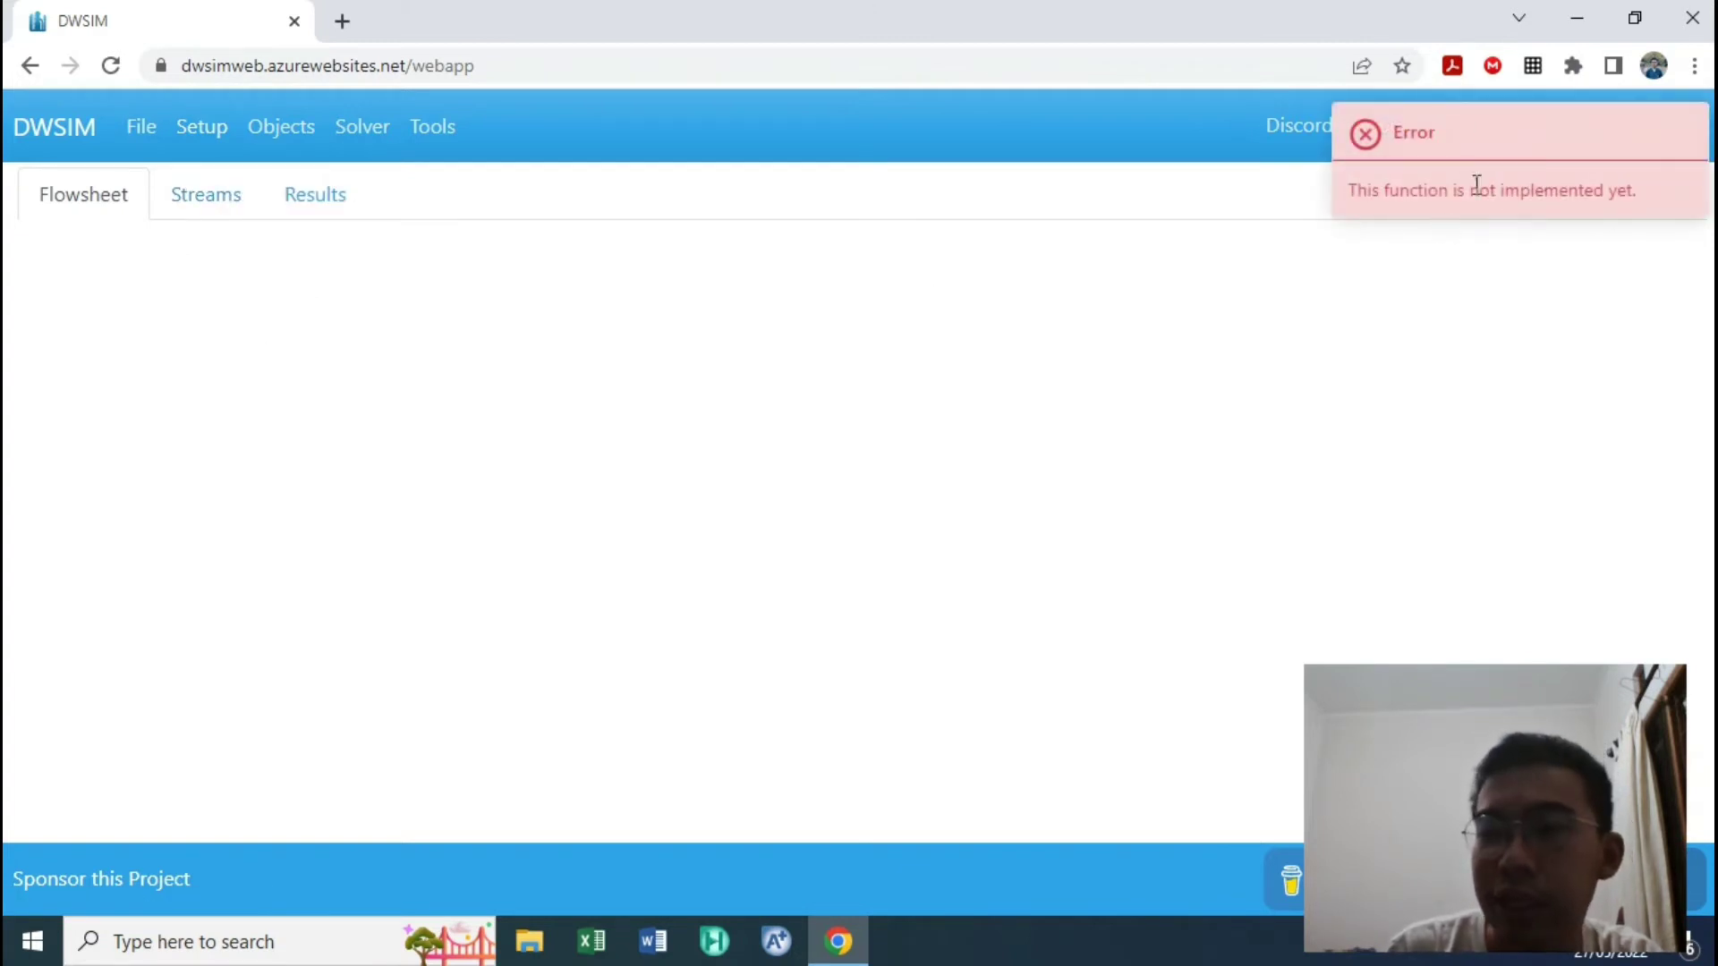
pyautogui.click(197, 132)
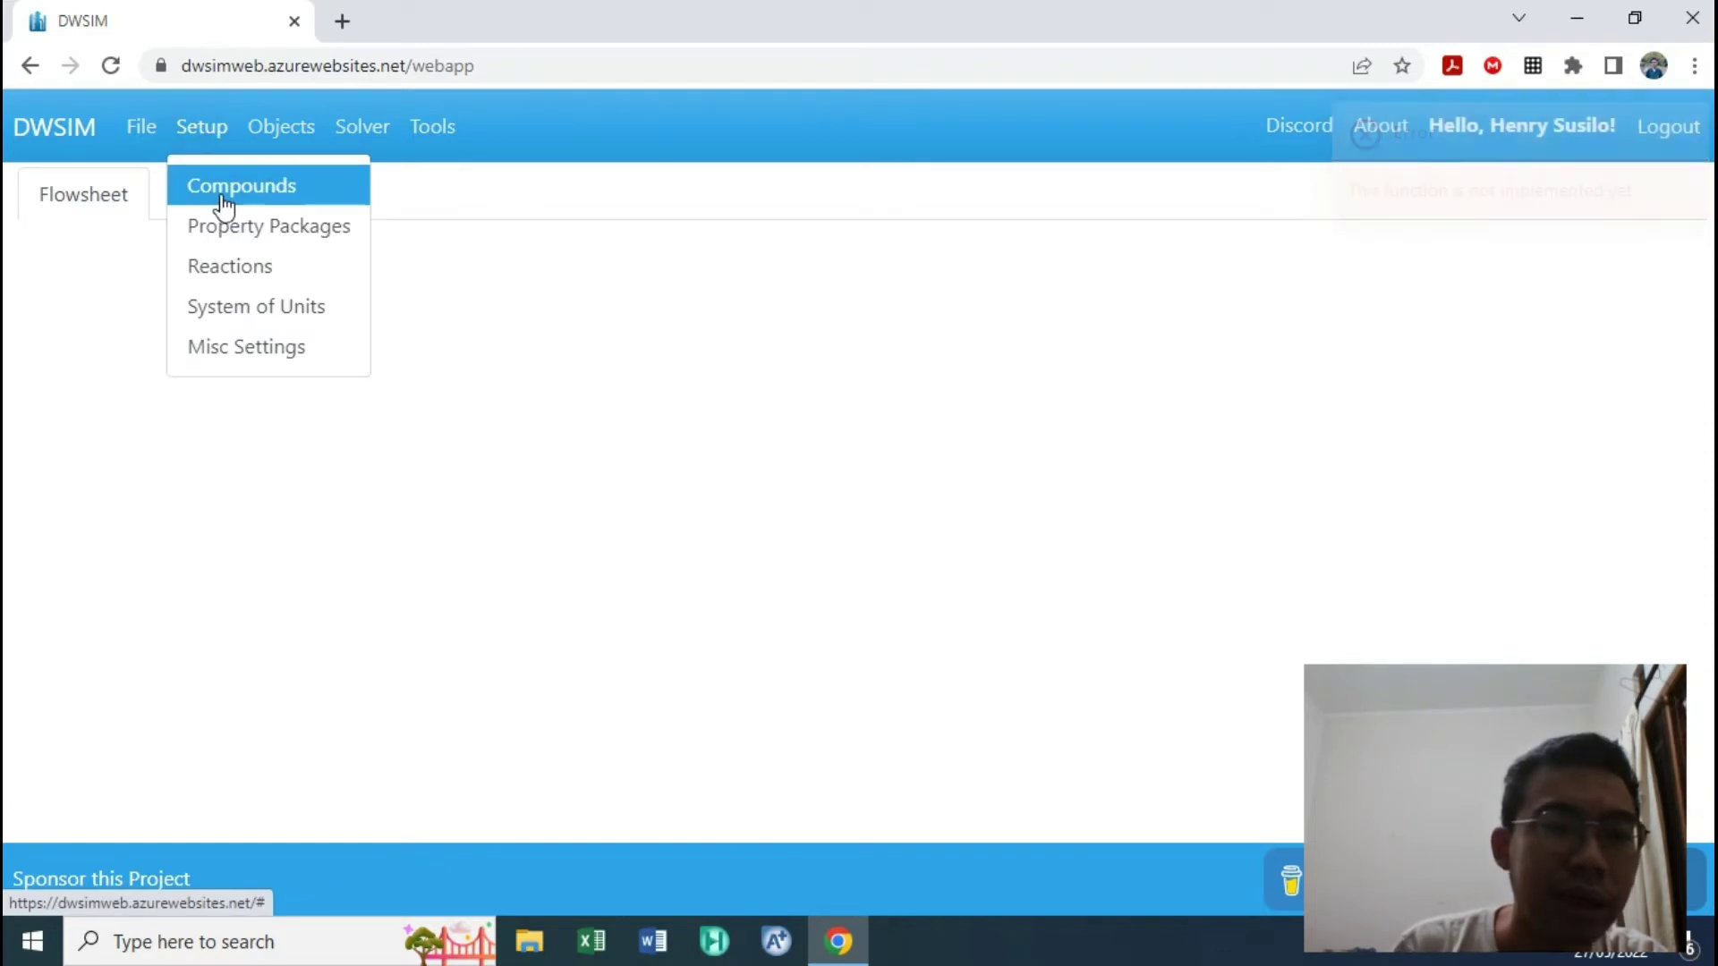
pyautogui.click(267, 235)
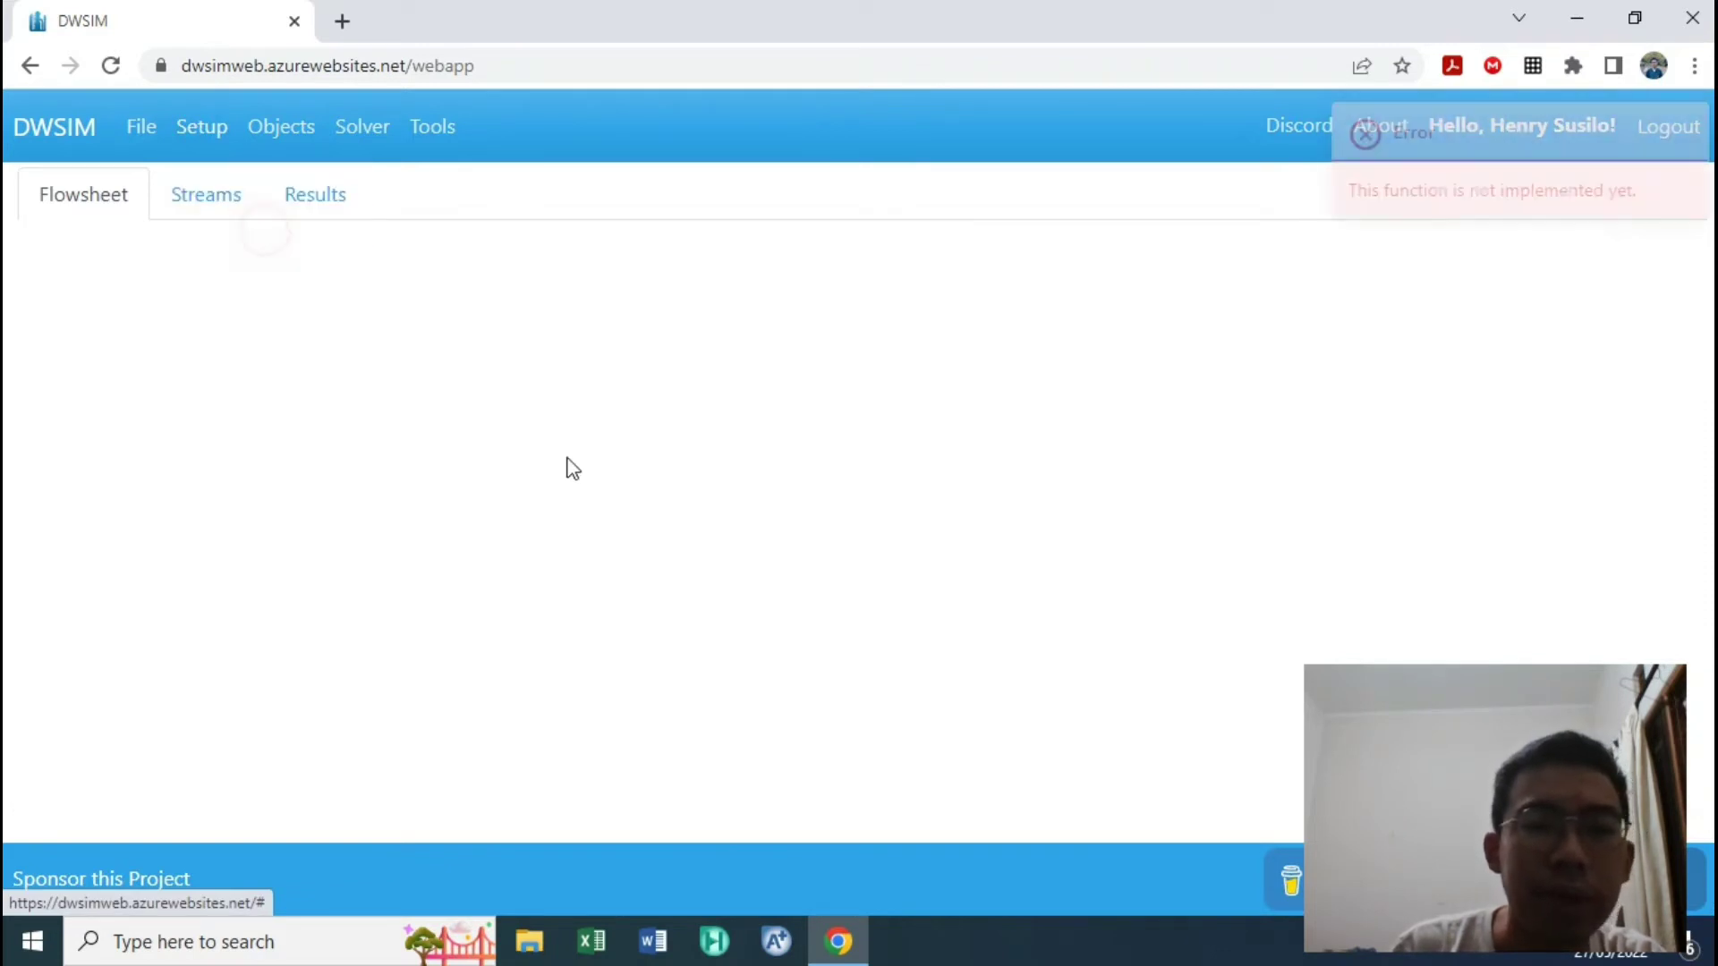
pyautogui.click(188, 131)
pyautogui.click(240, 300)
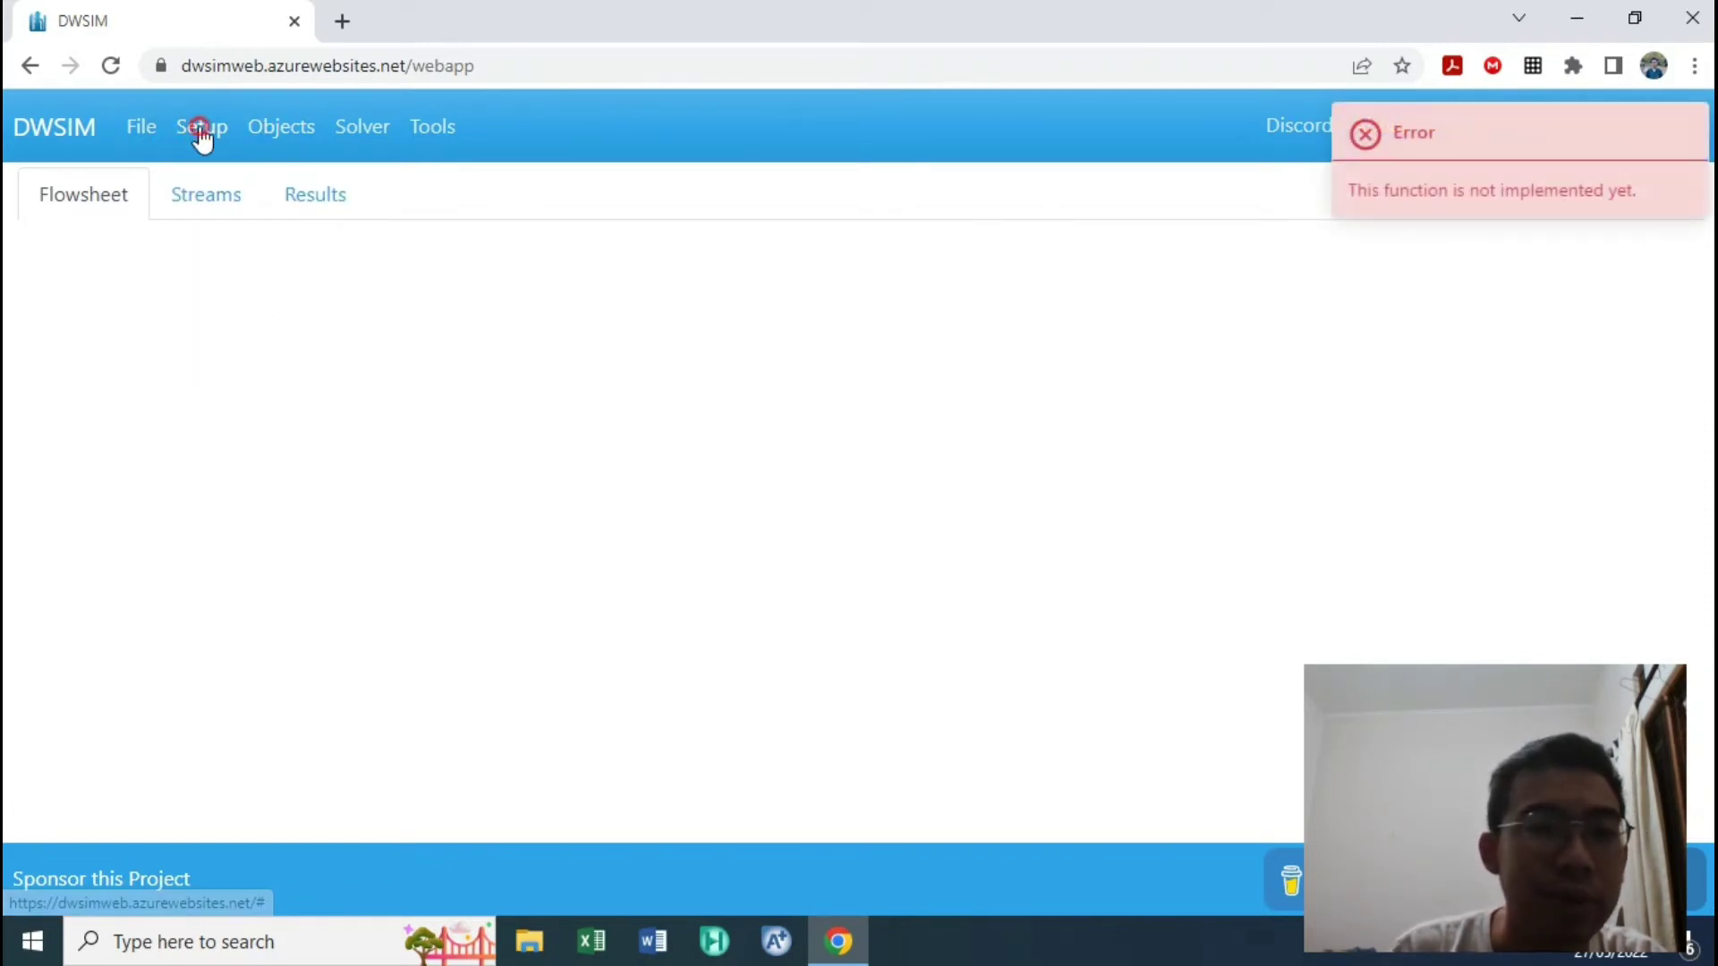
pyautogui.click(203, 134)
pyautogui.click(253, 307)
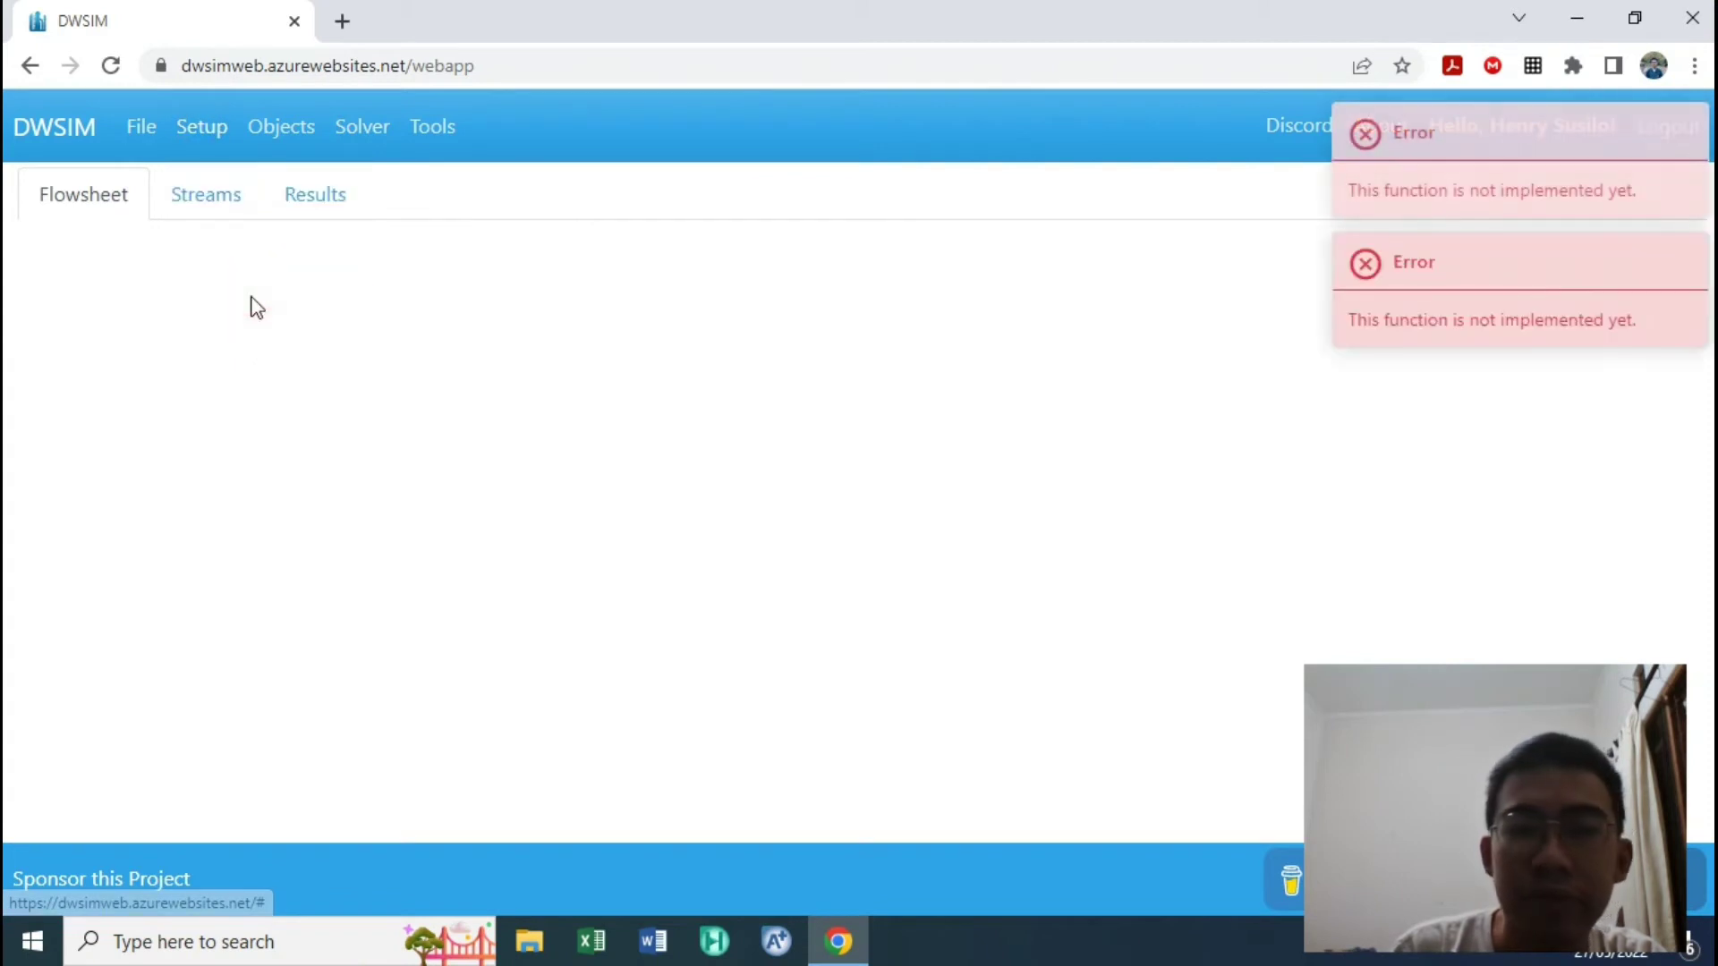
pyautogui.click(203, 128)
pyautogui.click(245, 351)
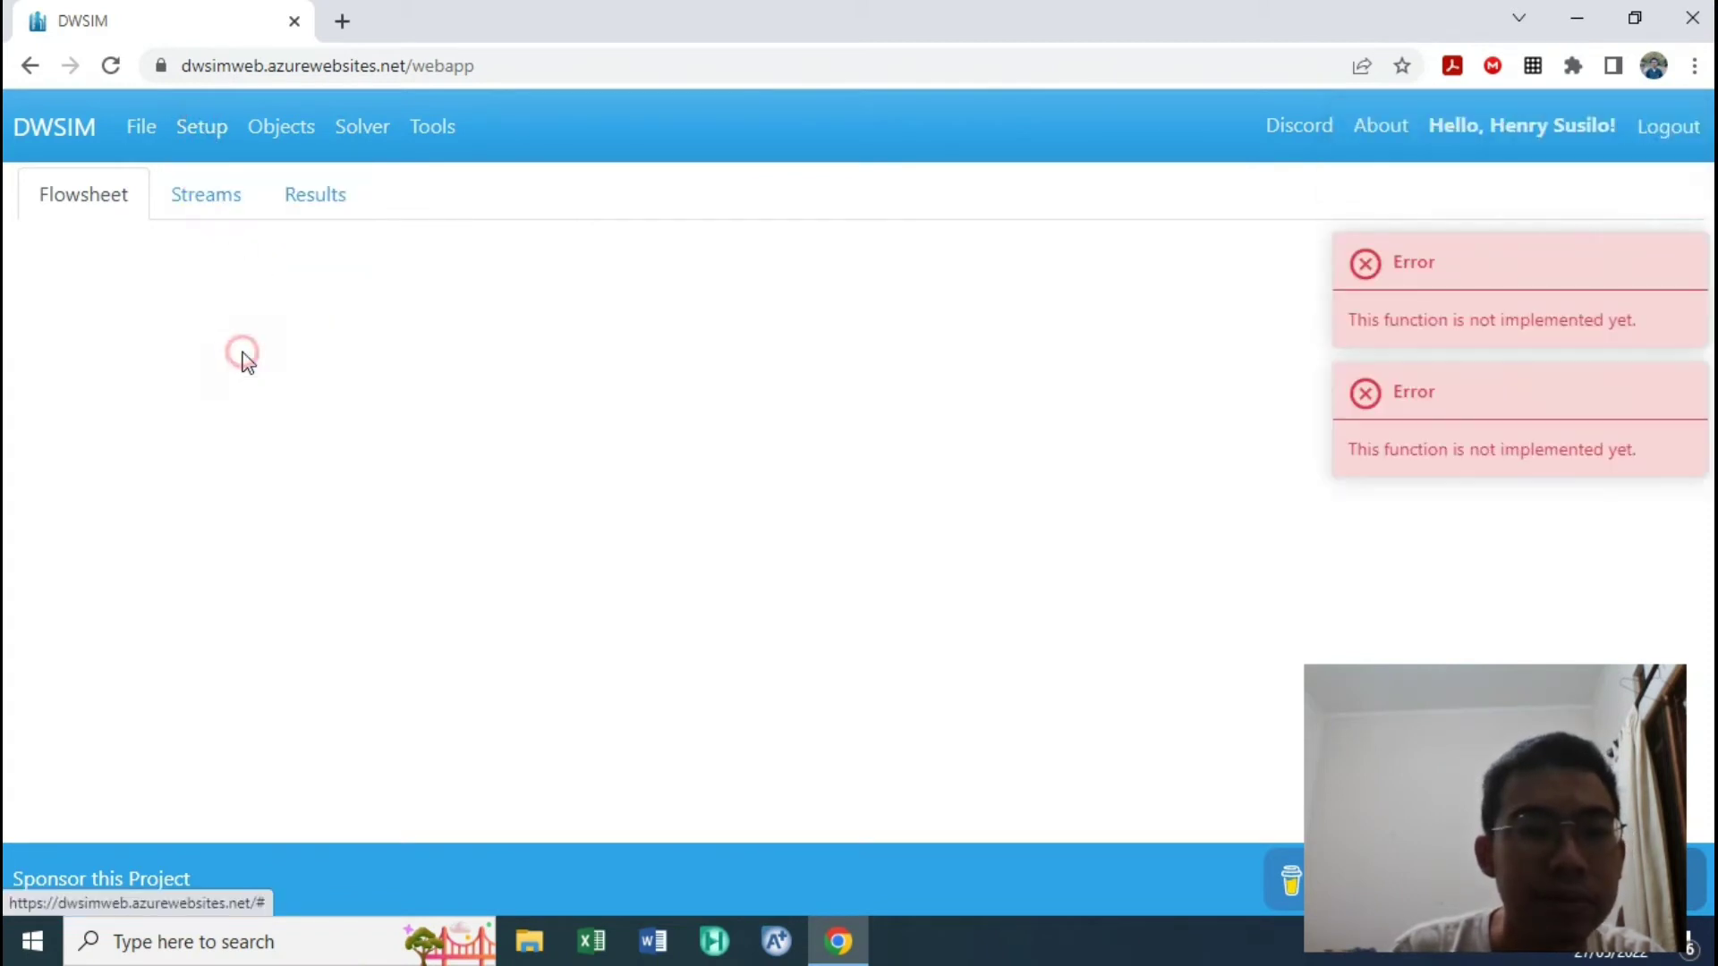
# Step: Try the functions for adding simulation objects, helper blocks and tables to the empty flowsheet
pyautogui.click(273, 136)
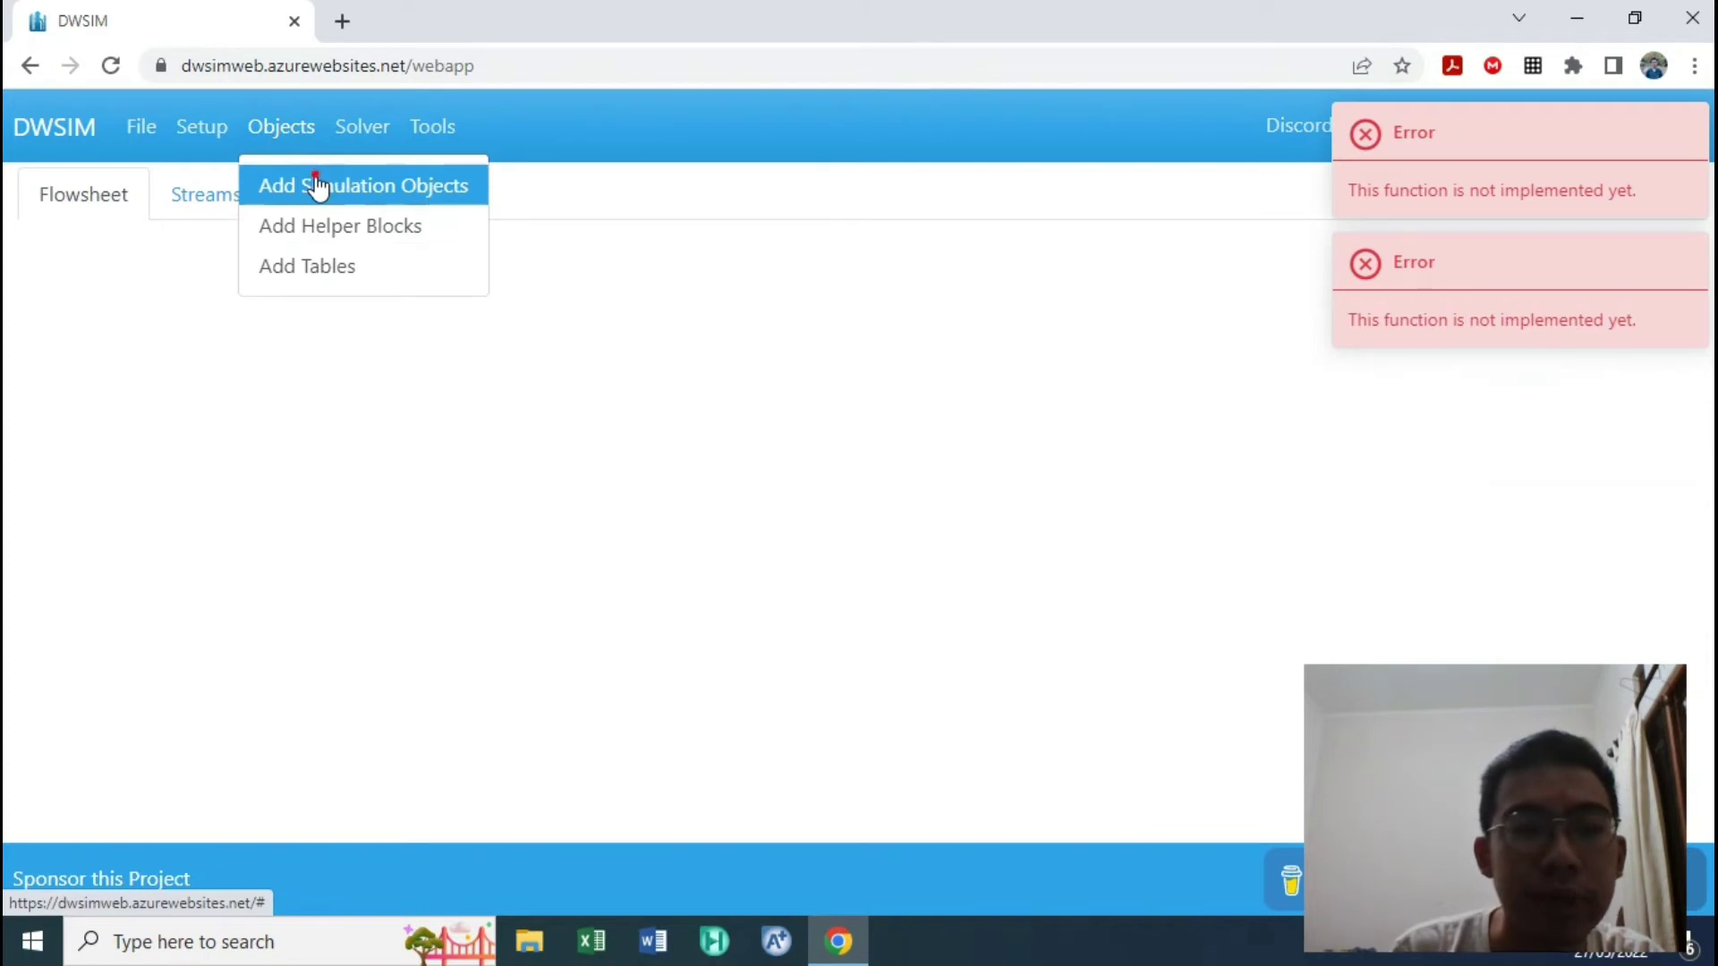
pyautogui.click(315, 186)
pyautogui.click(301, 152)
pyautogui.click(324, 261)
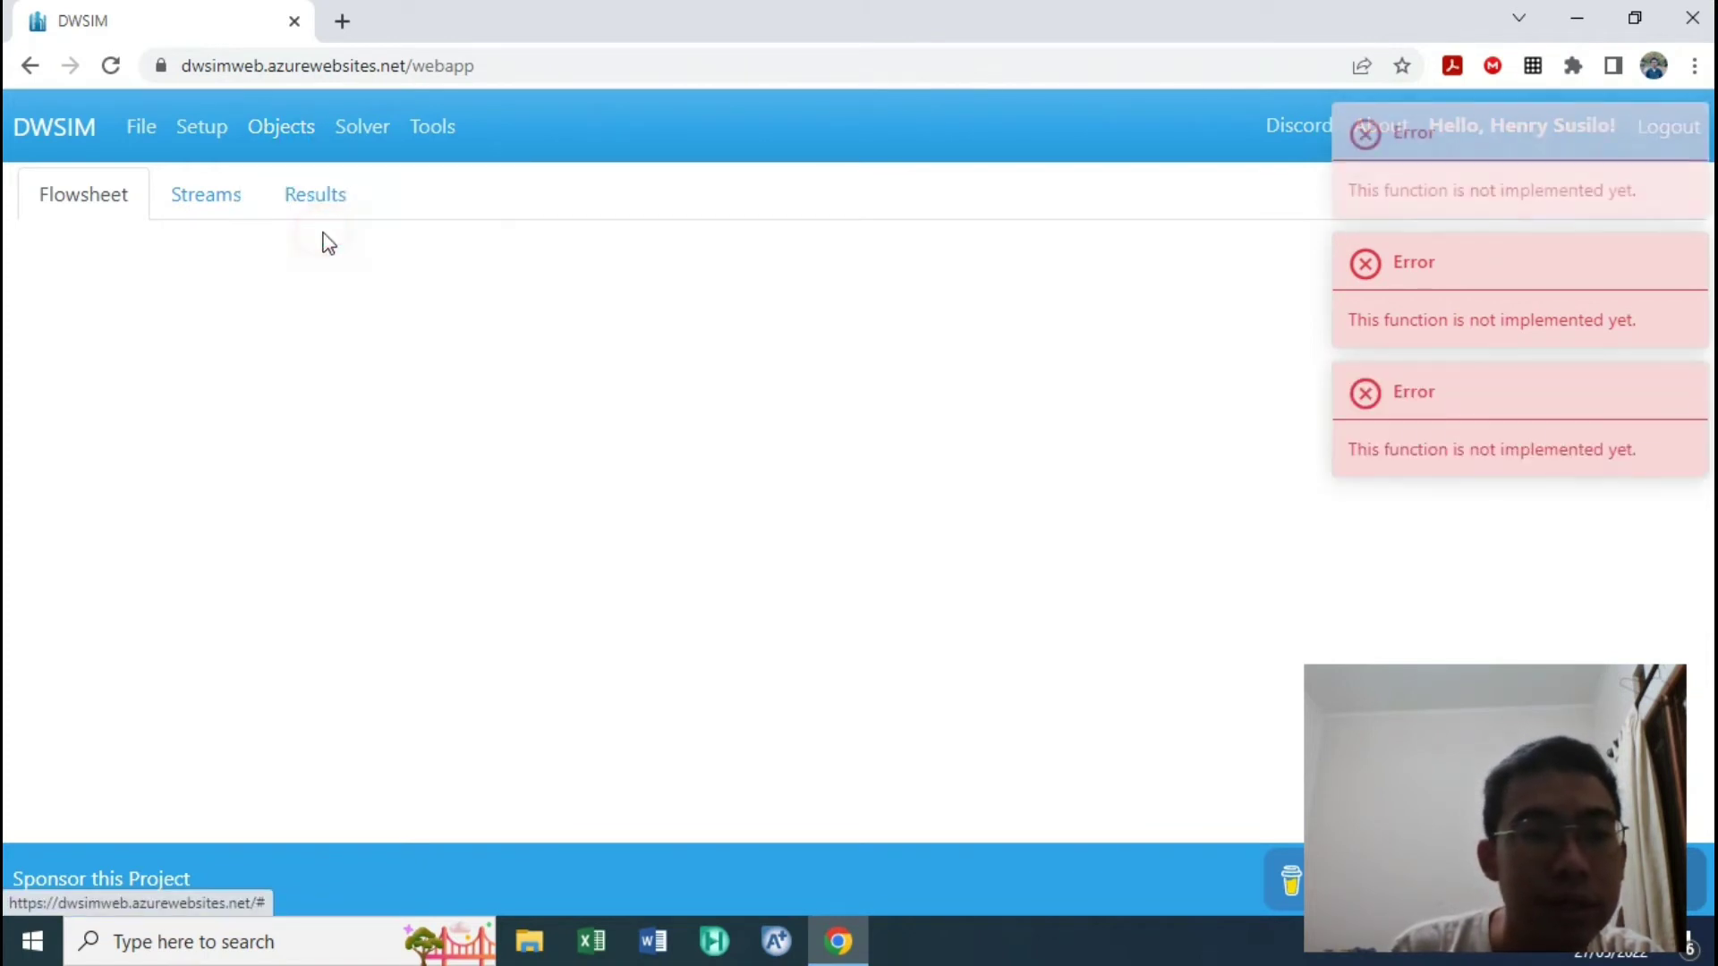
pyautogui.click(307, 147)
pyautogui.click(336, 264)
# Step: Try to solve the empty flowsheet and to run the Flowsheet Optimization and Sensitivity Analysis tools
pyautogui.click(358, 126)
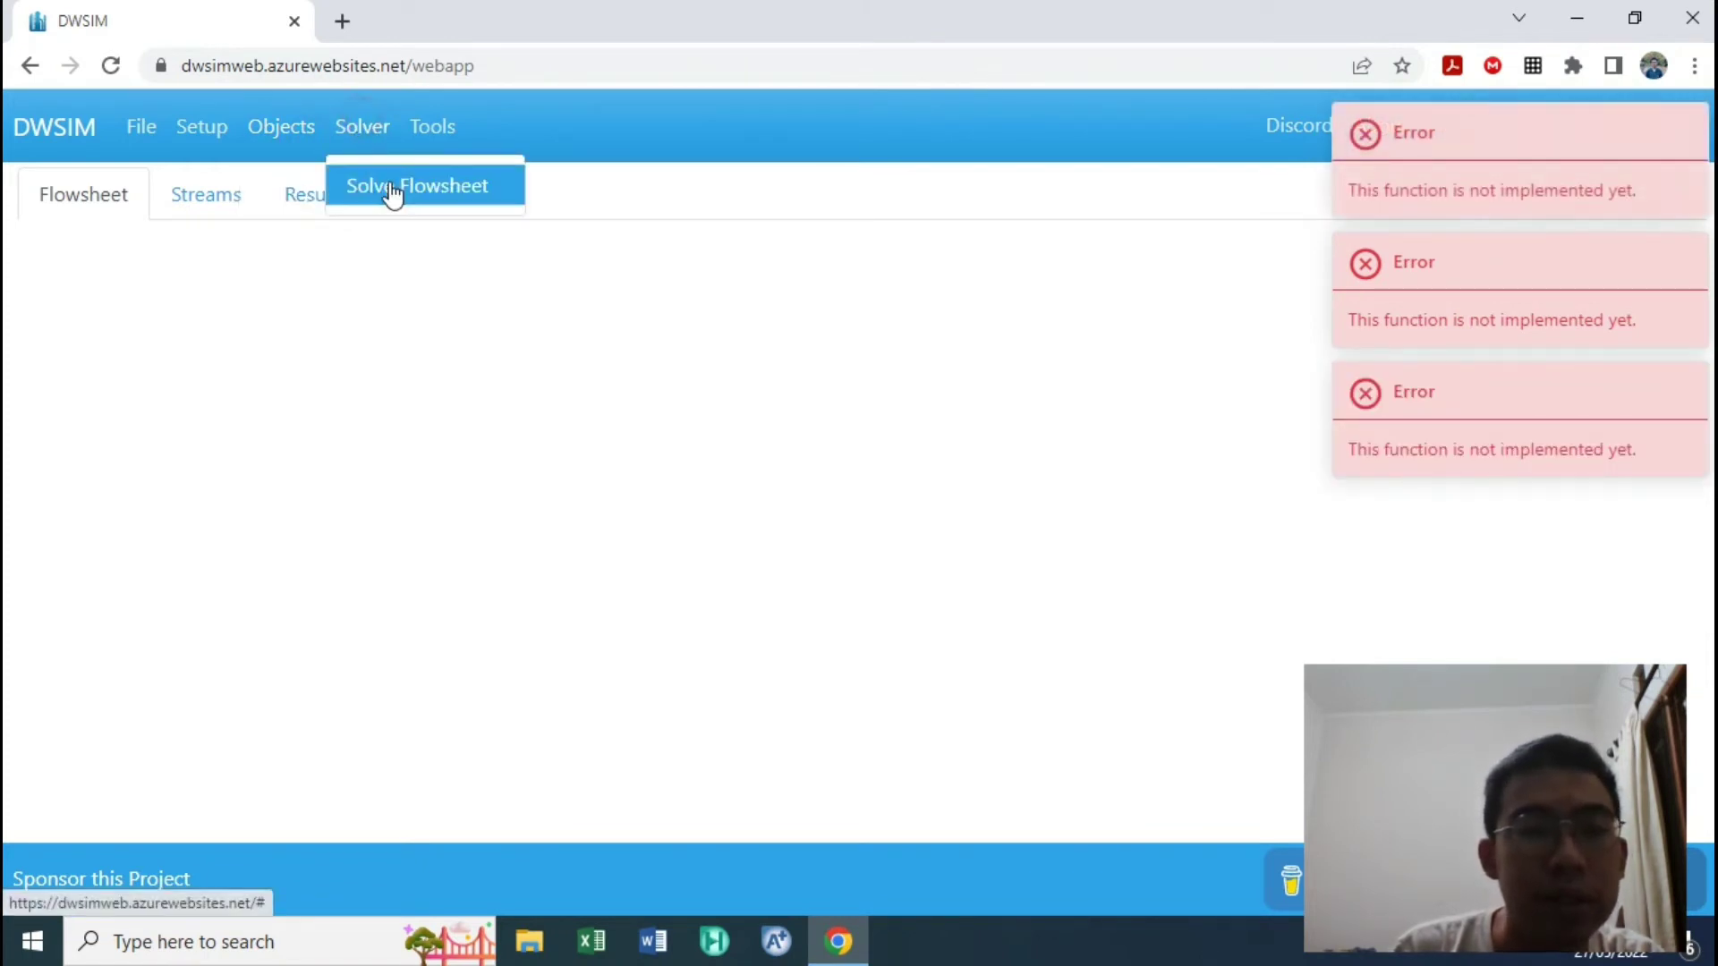
pyautogui.click(383, 194)
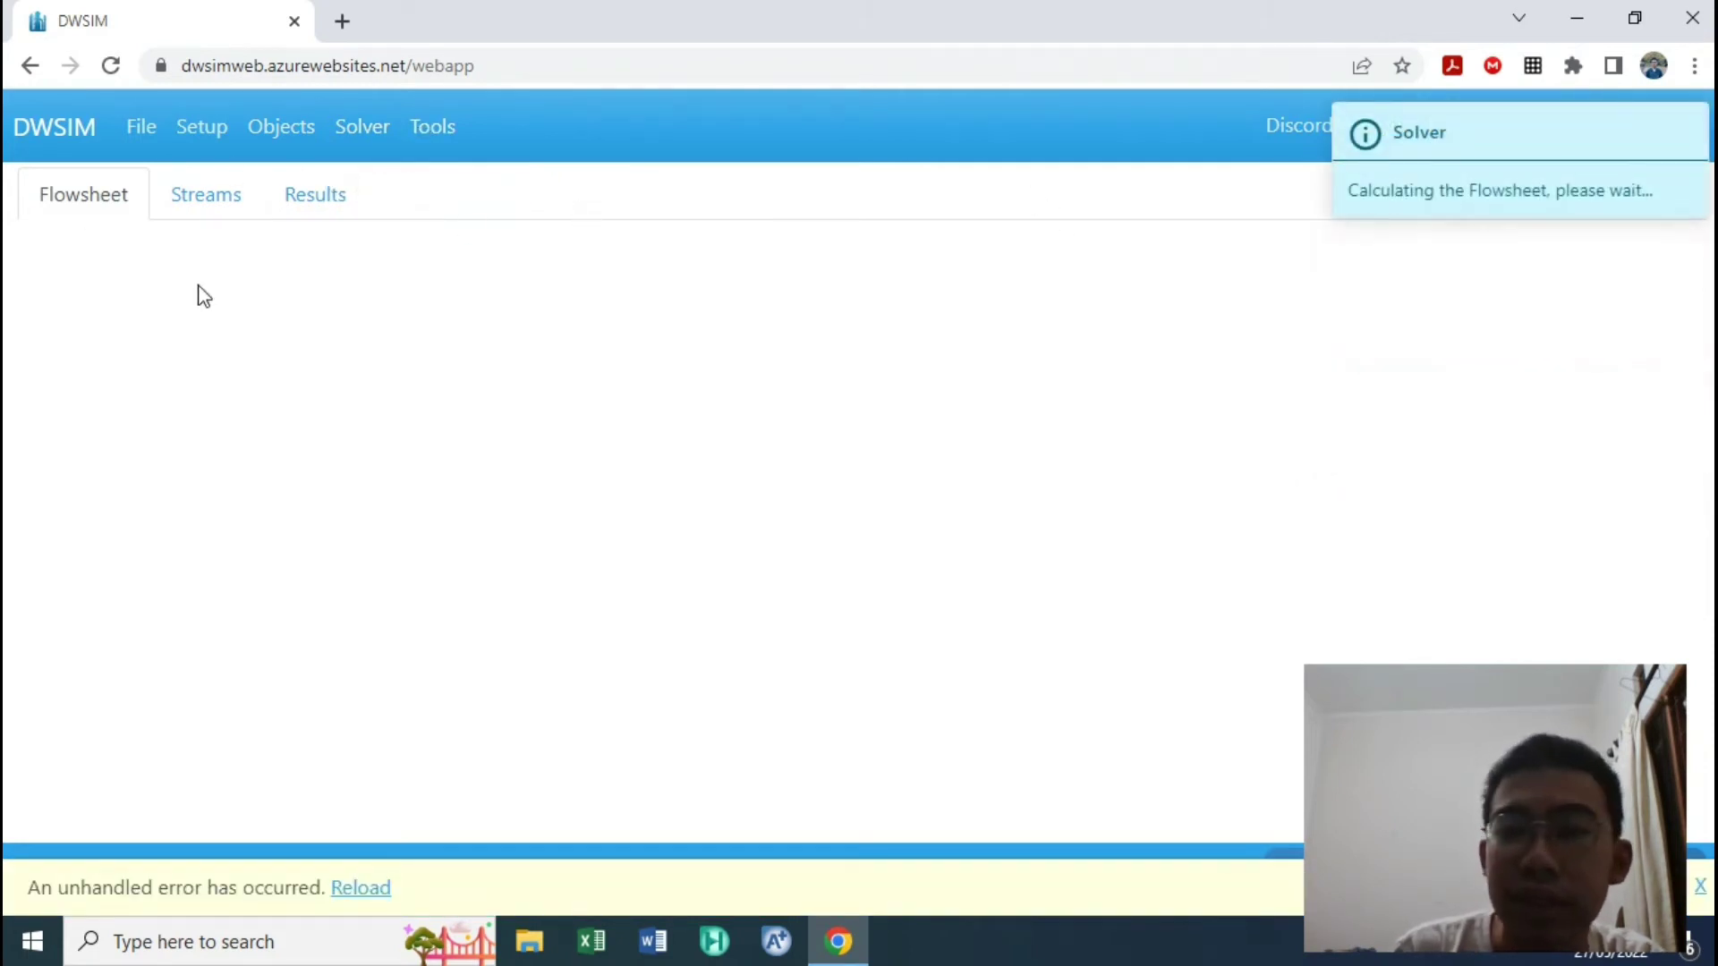
pyautogui.click(441, 127)
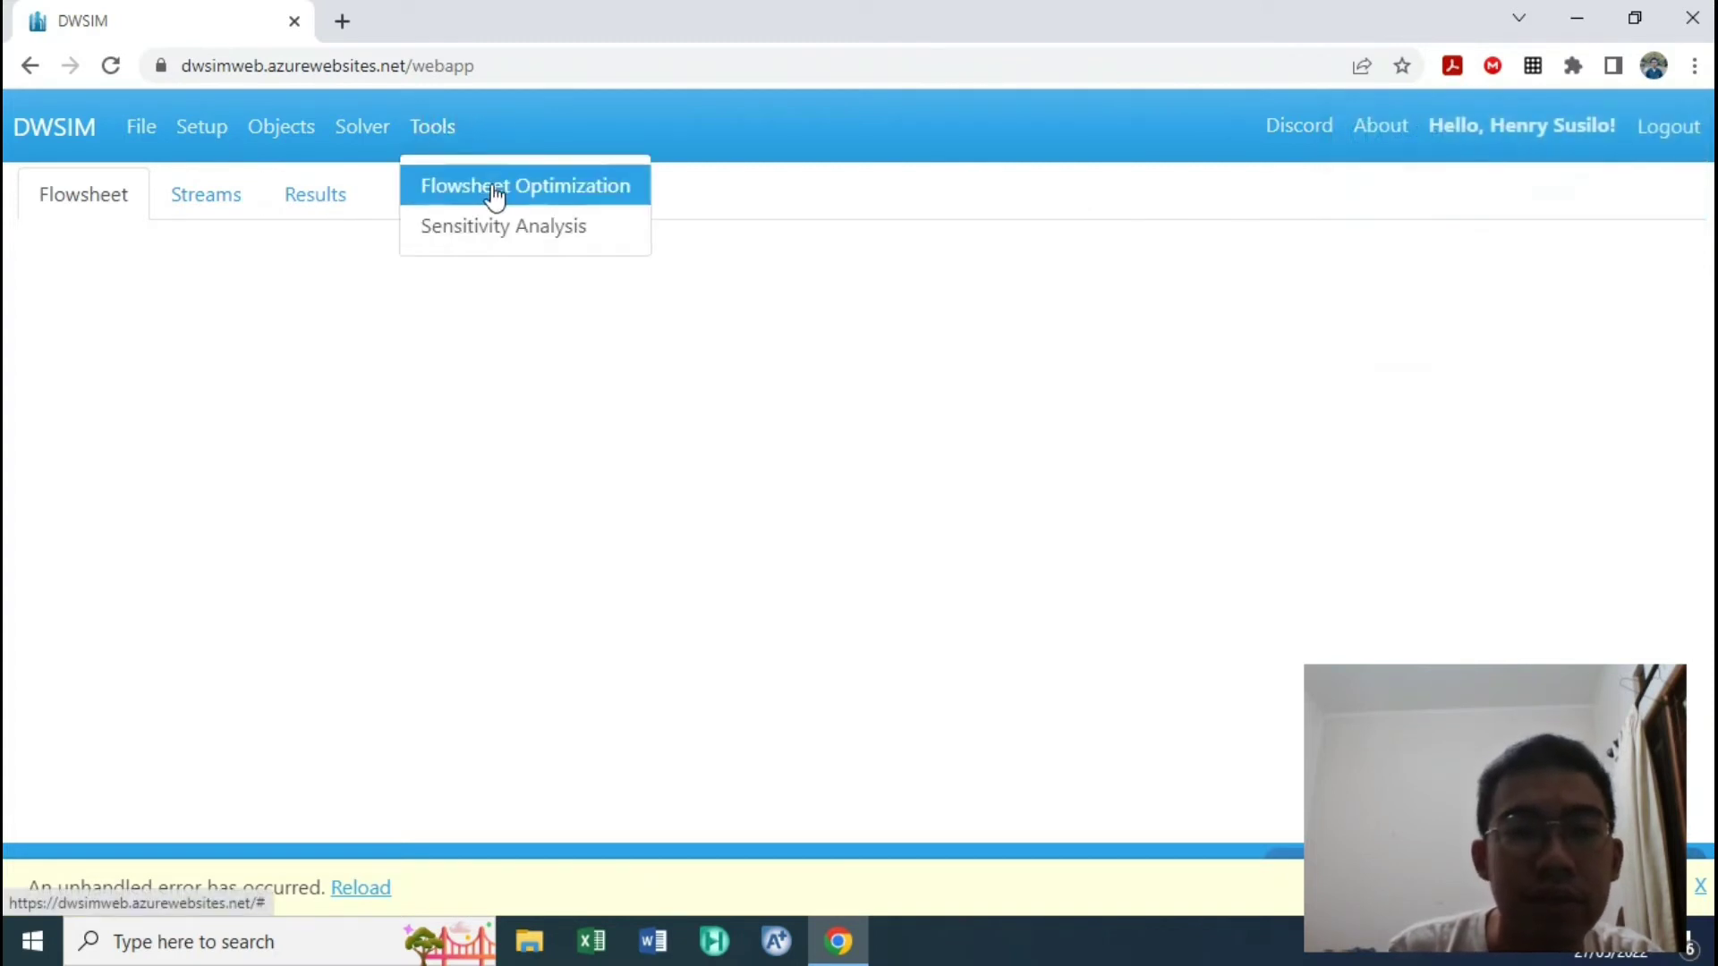
pyautogui.click(493, 187)
pyautogui.click(433, 128)
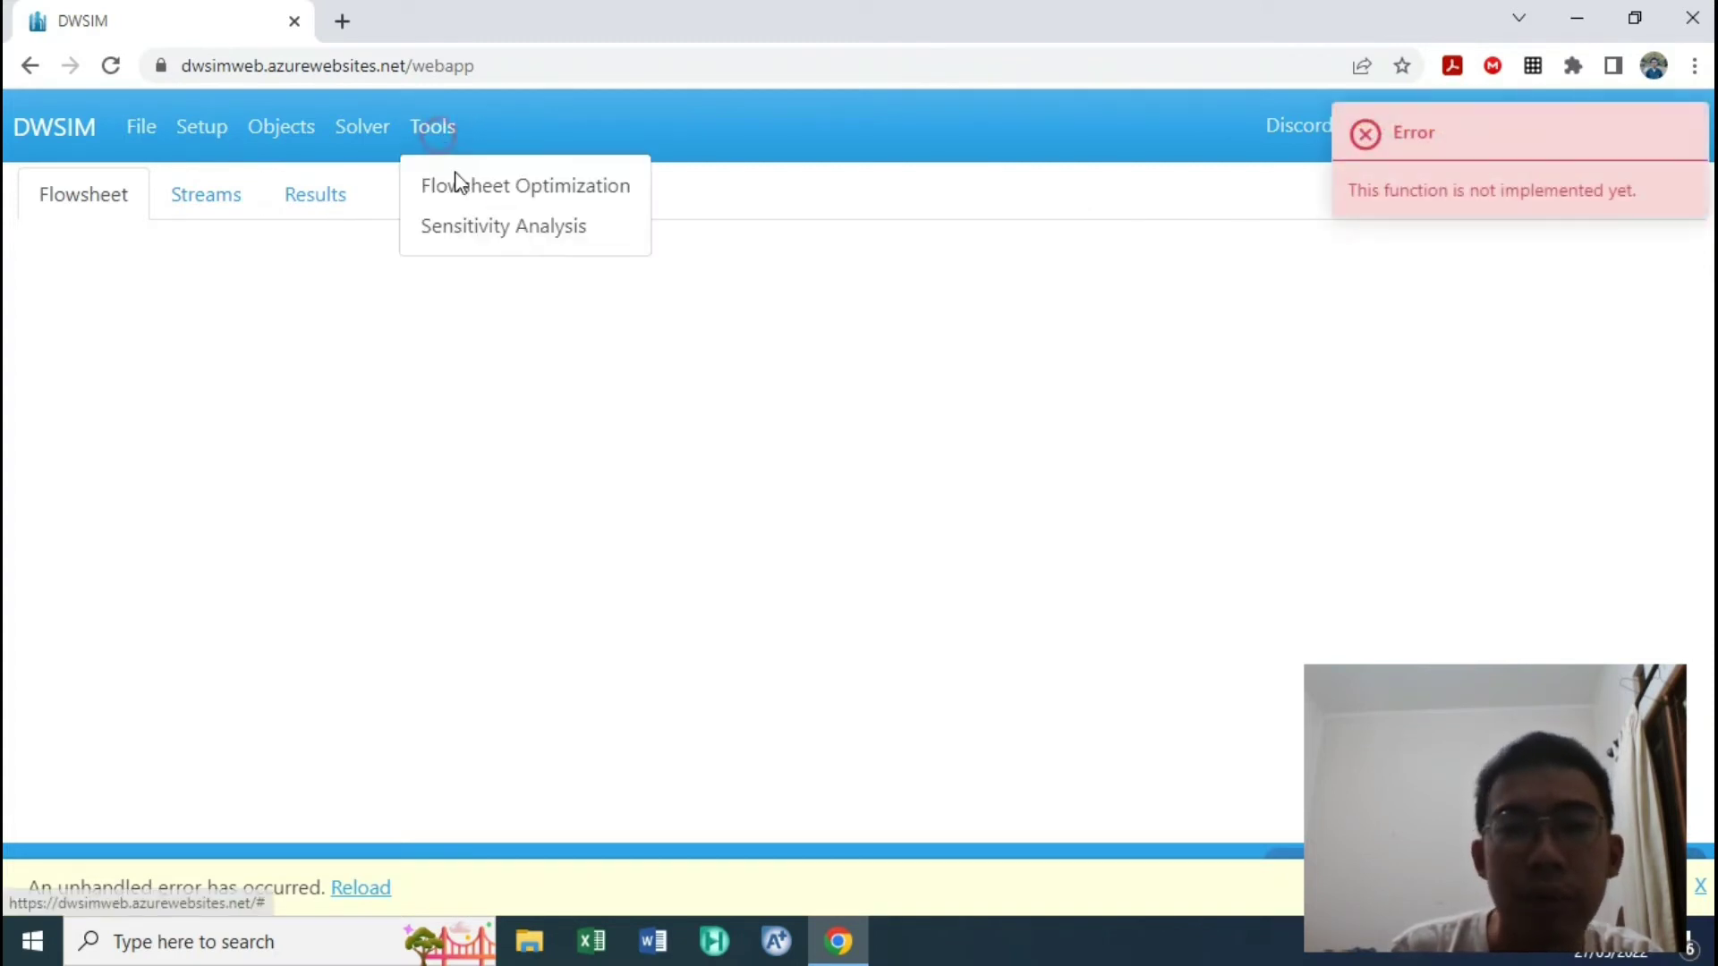
pyautogui.click(482, 240)
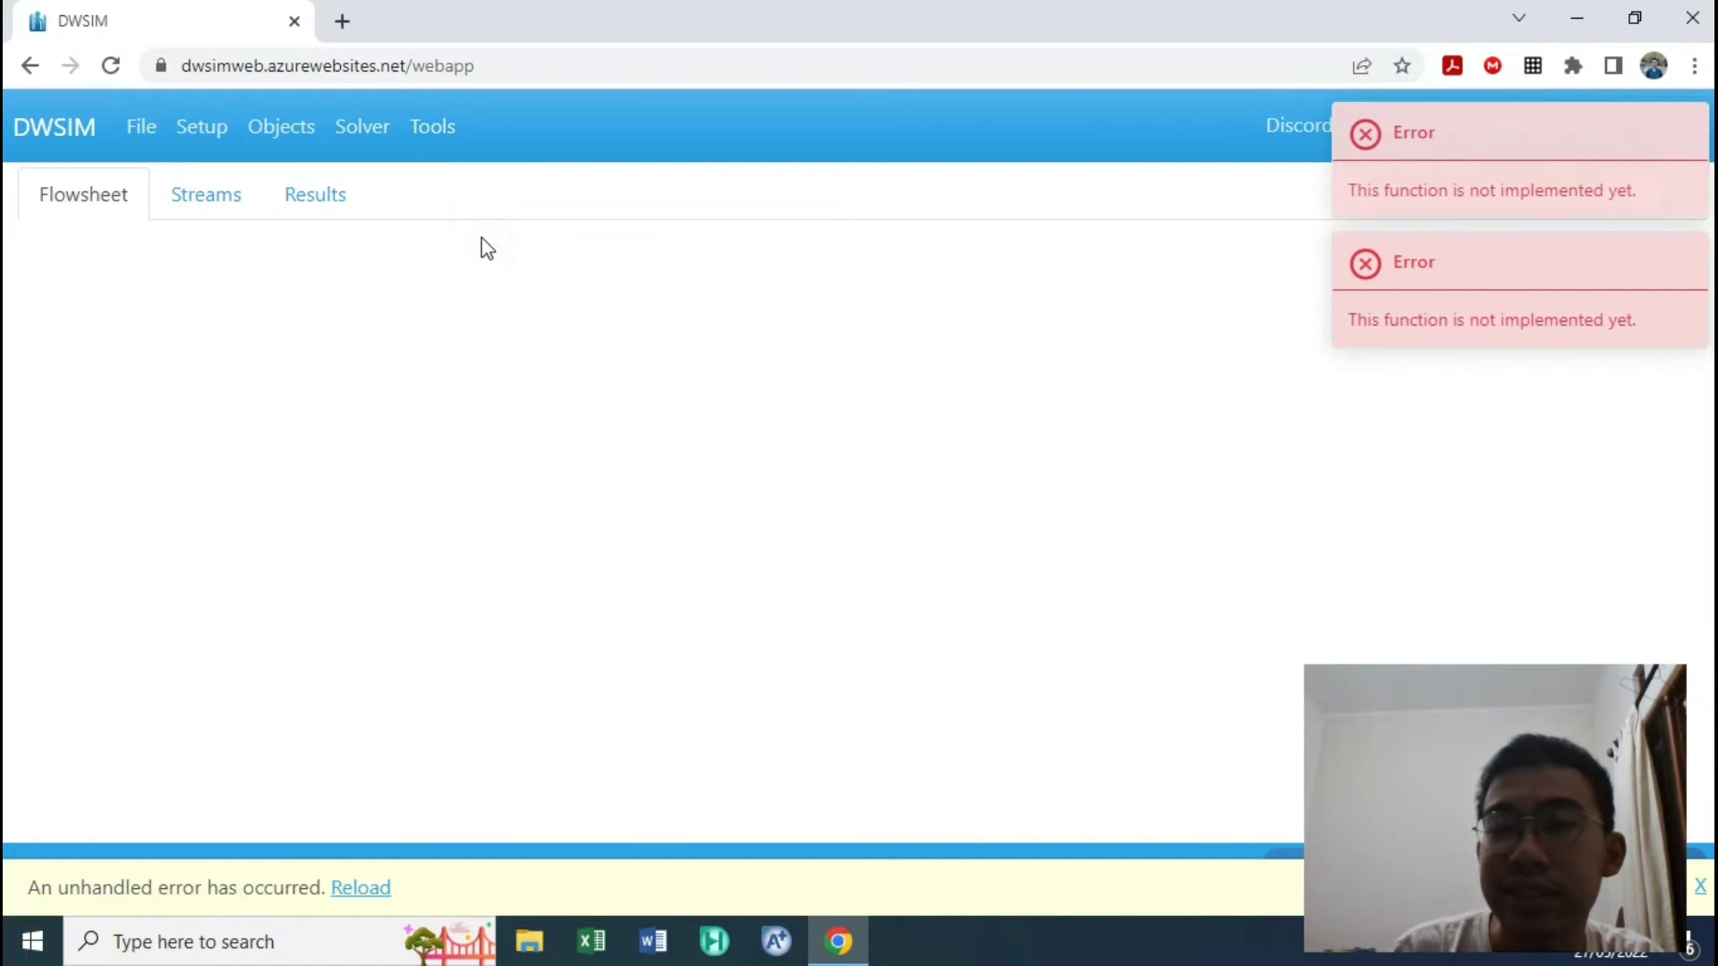
pyautogui.click(450, 128)
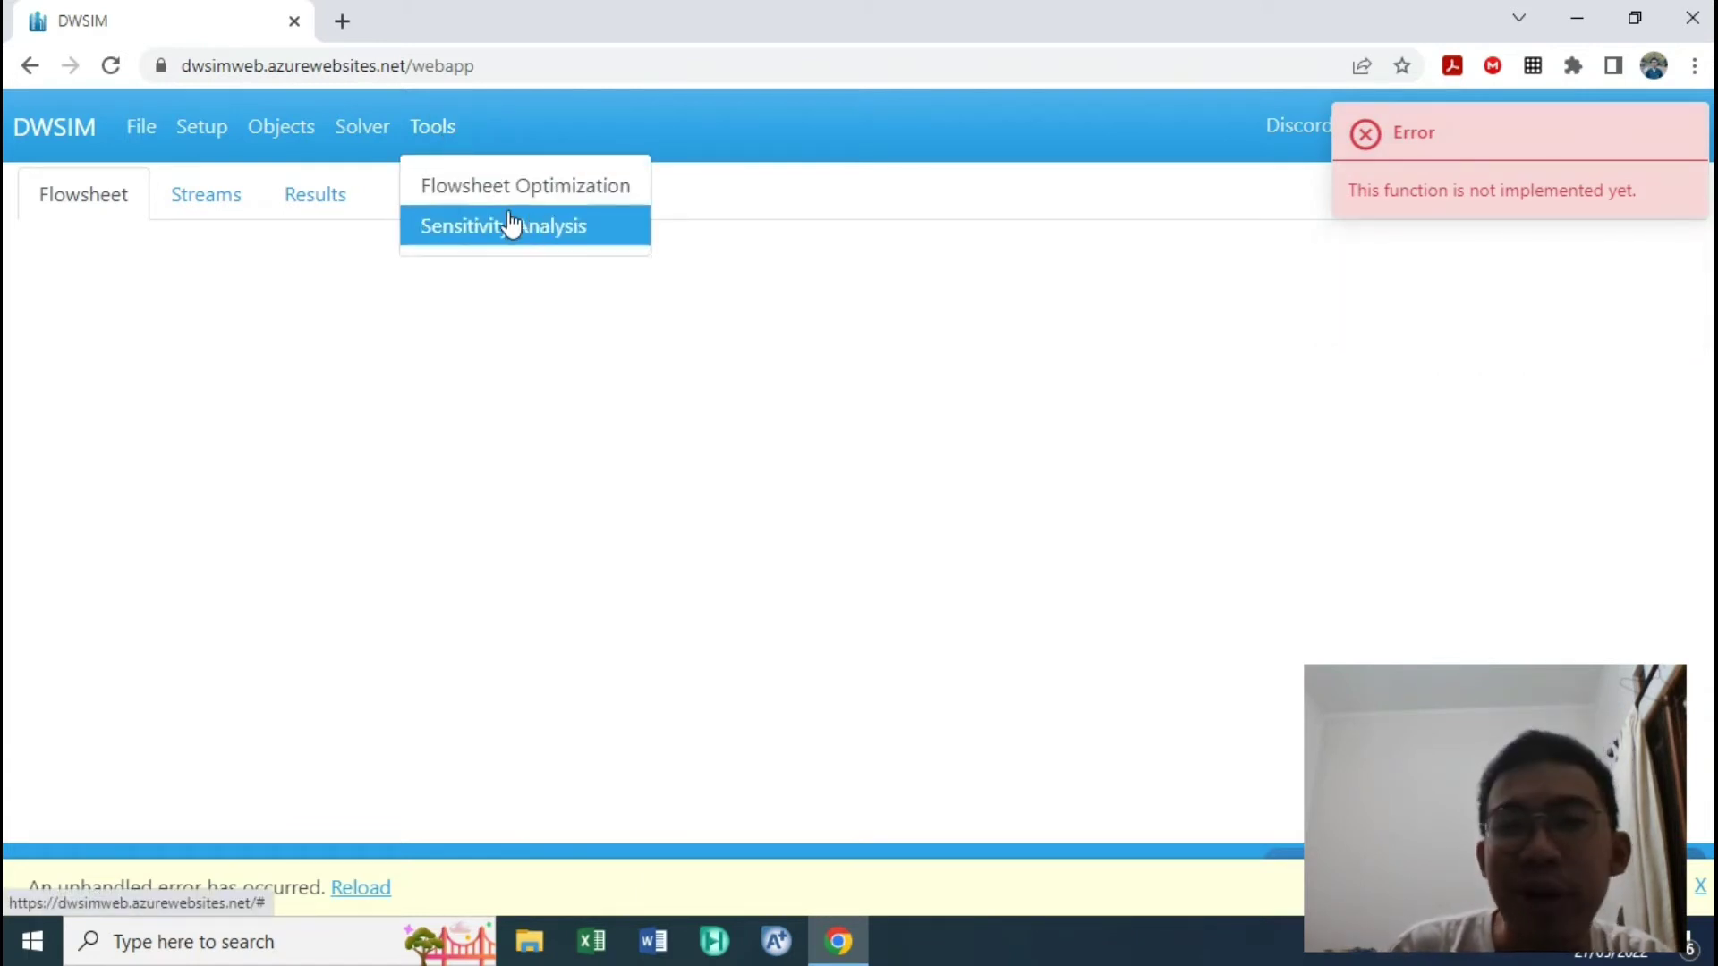
pyautogui.click(426, 295)
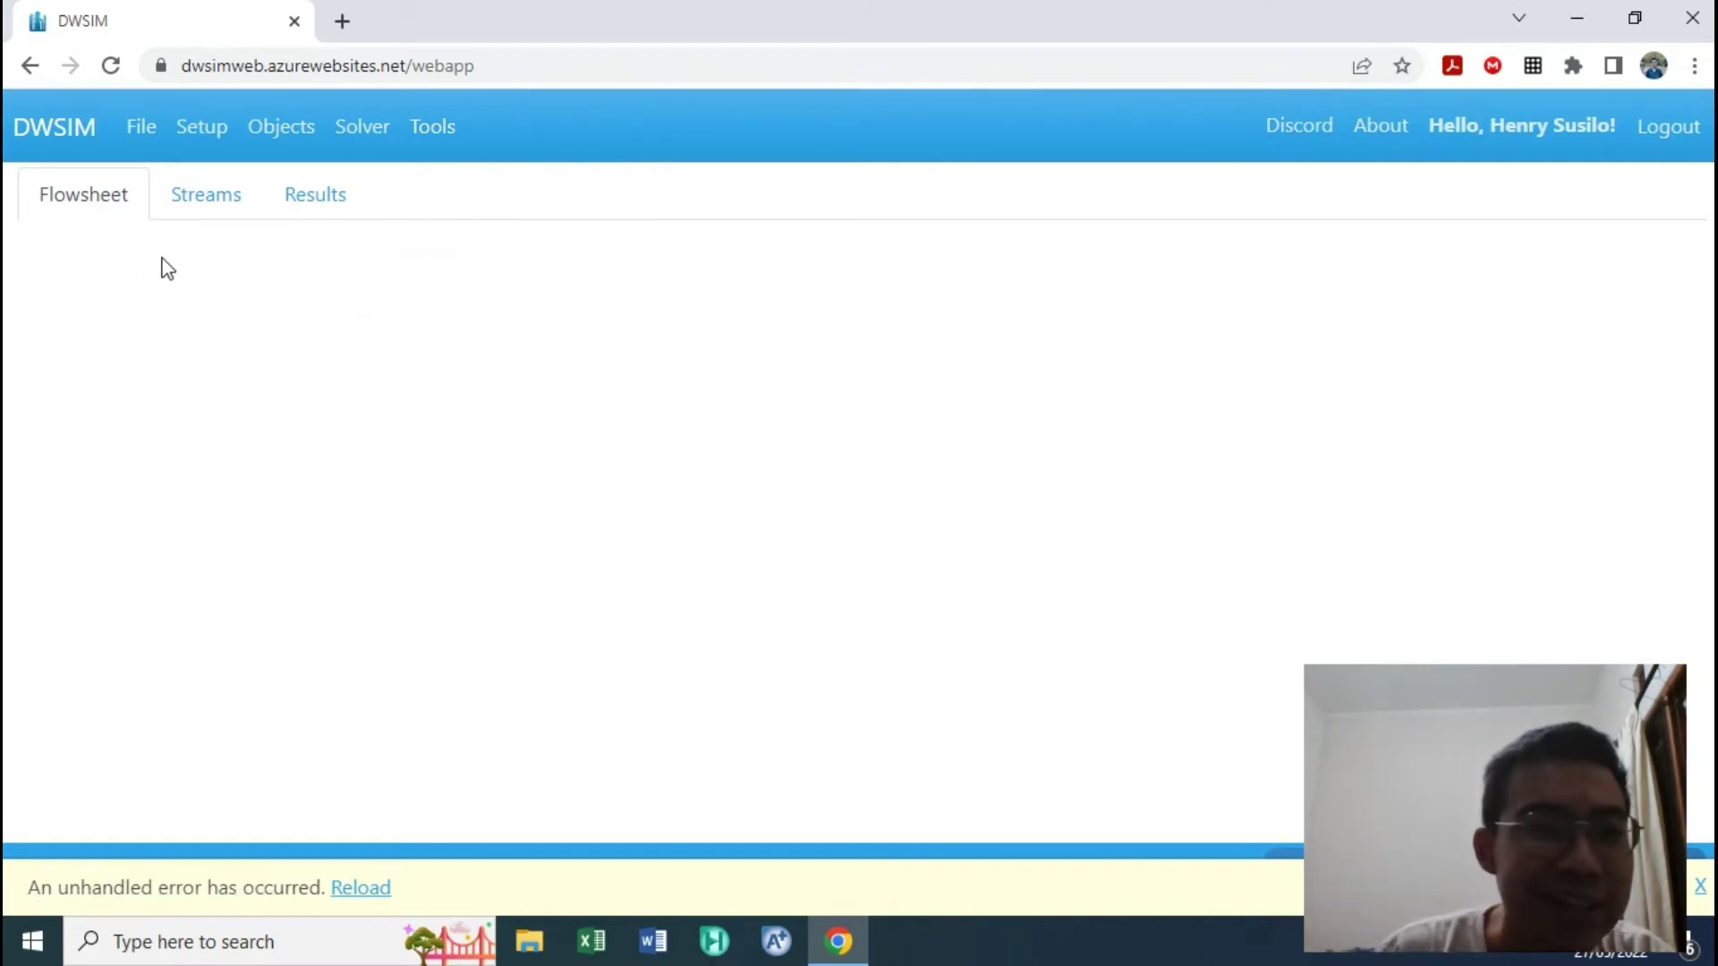
# Step: Load the Biodiesel Production sample flowsheet
pyautogui.click(156, 139)
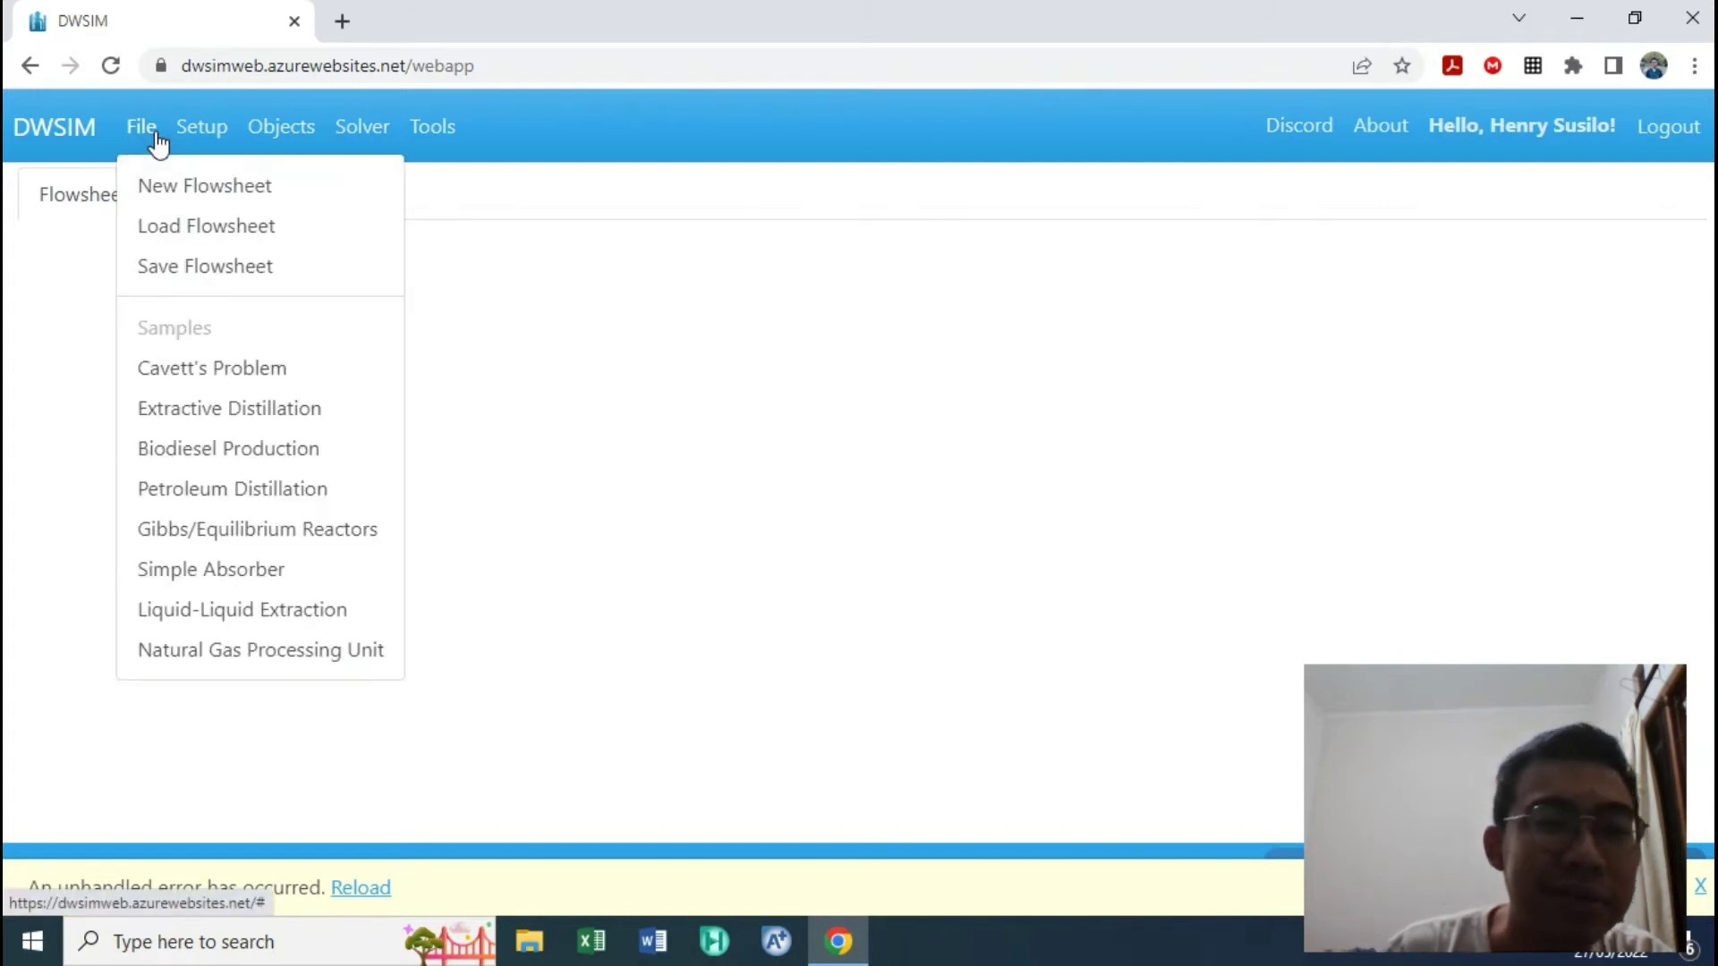
pyautogui.click(258, 459)
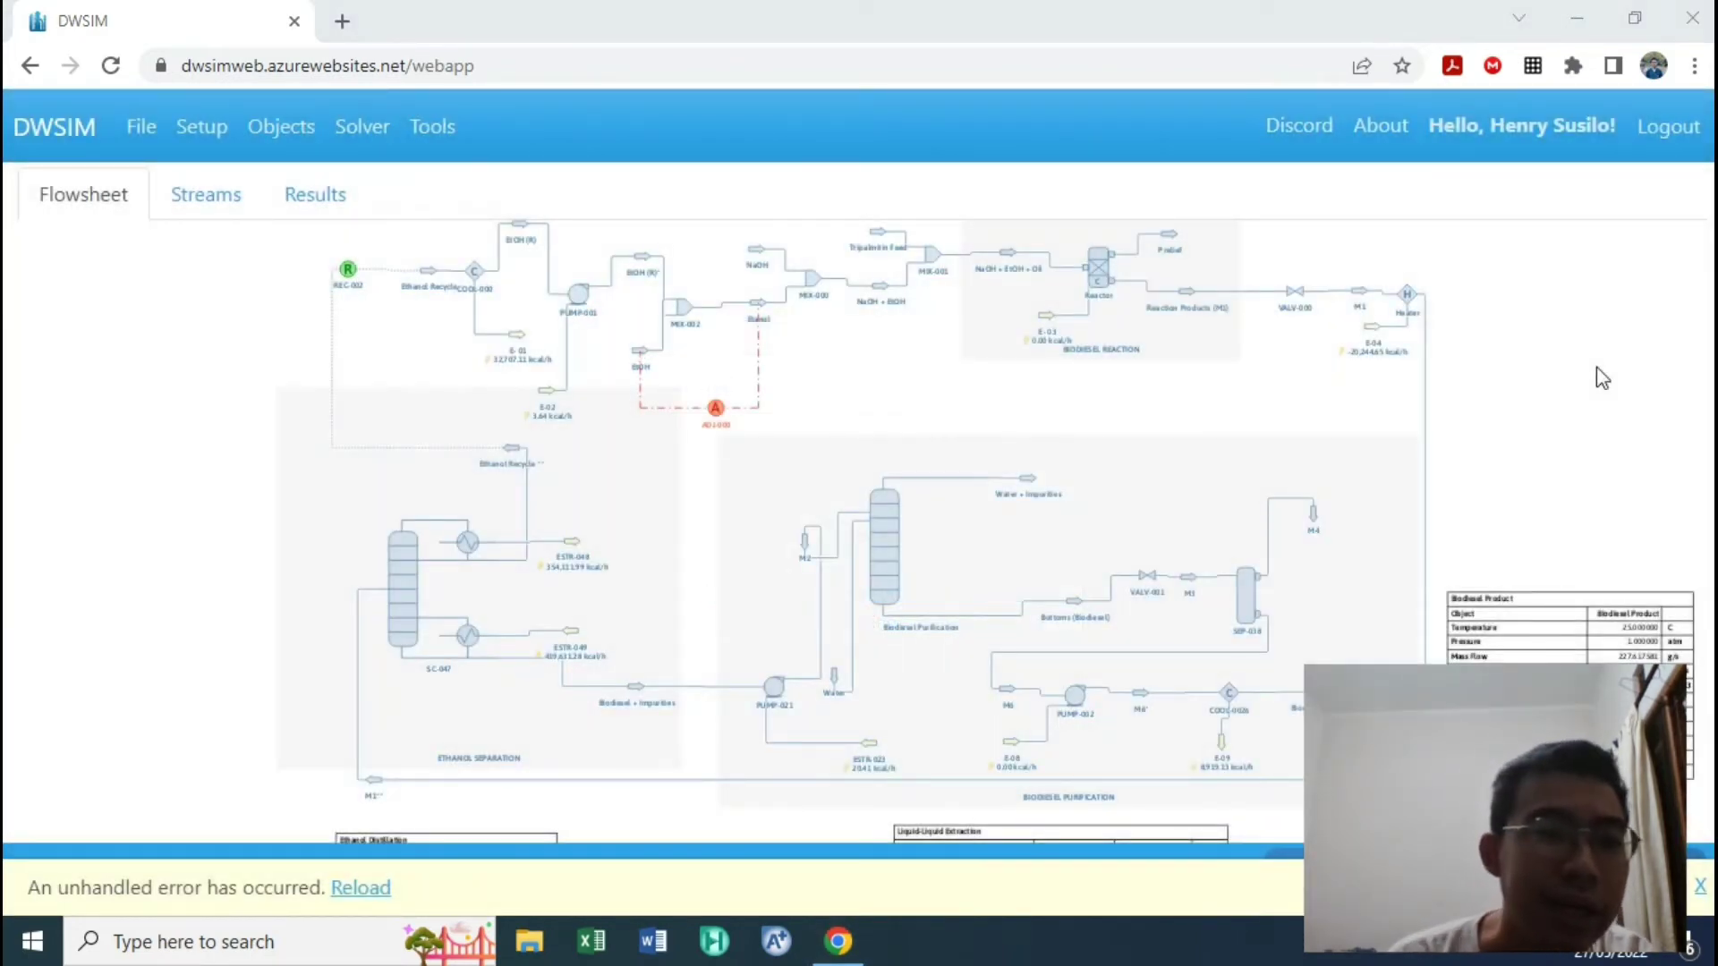
pyautogui.click(143, 131)
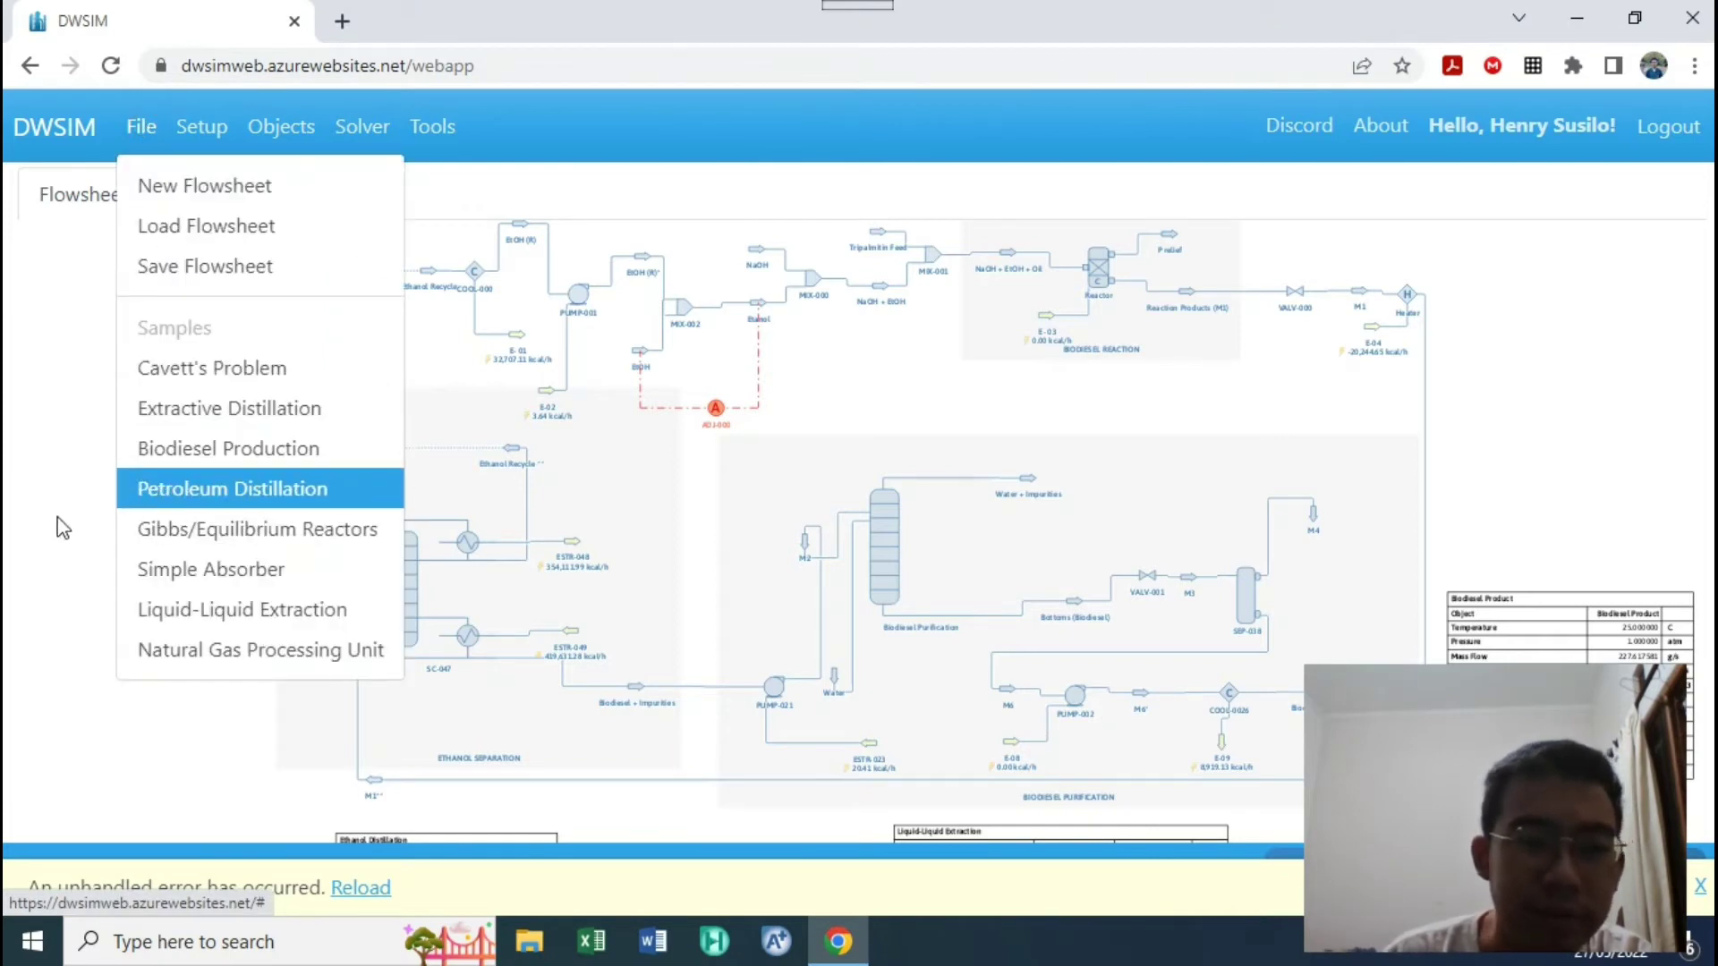
pyautogui.click(370, 494)
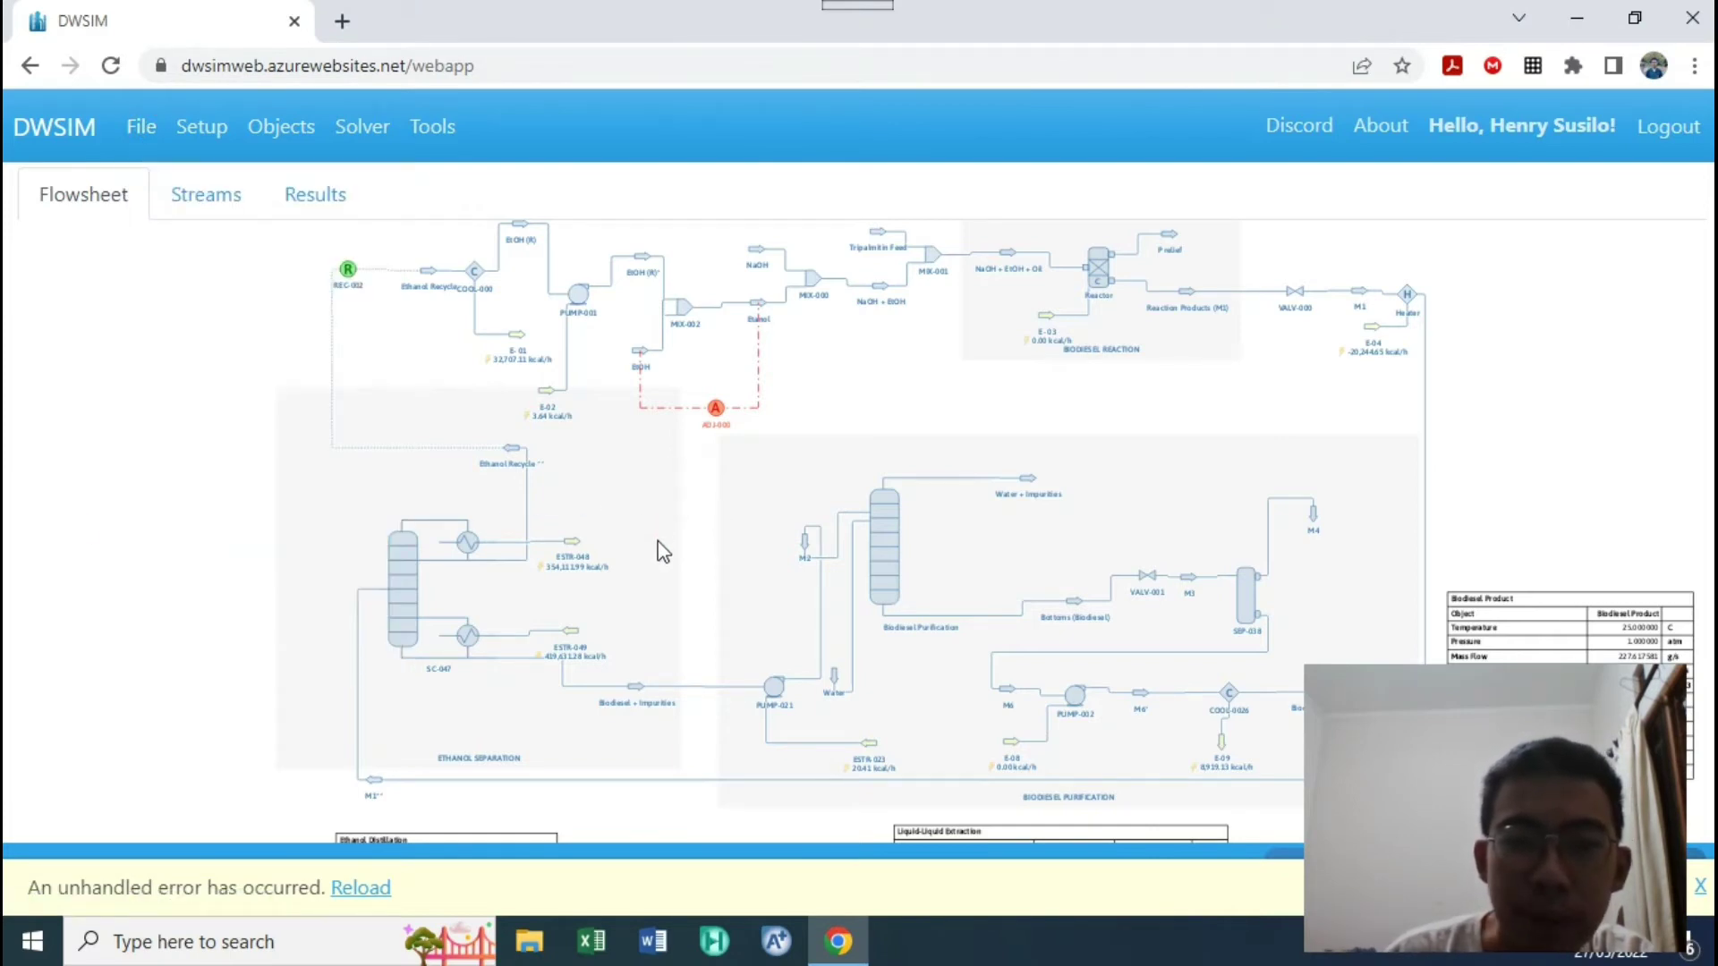
# Step: Examine the biodiesel flowsheet's ethanol recycle, Tripalmitin and NaOH feeds, mixers and reactor section
pyautogui.moveTo(657, 541); pyautogui.dragTo(694, 592)
pyautogui.click(835, 464)
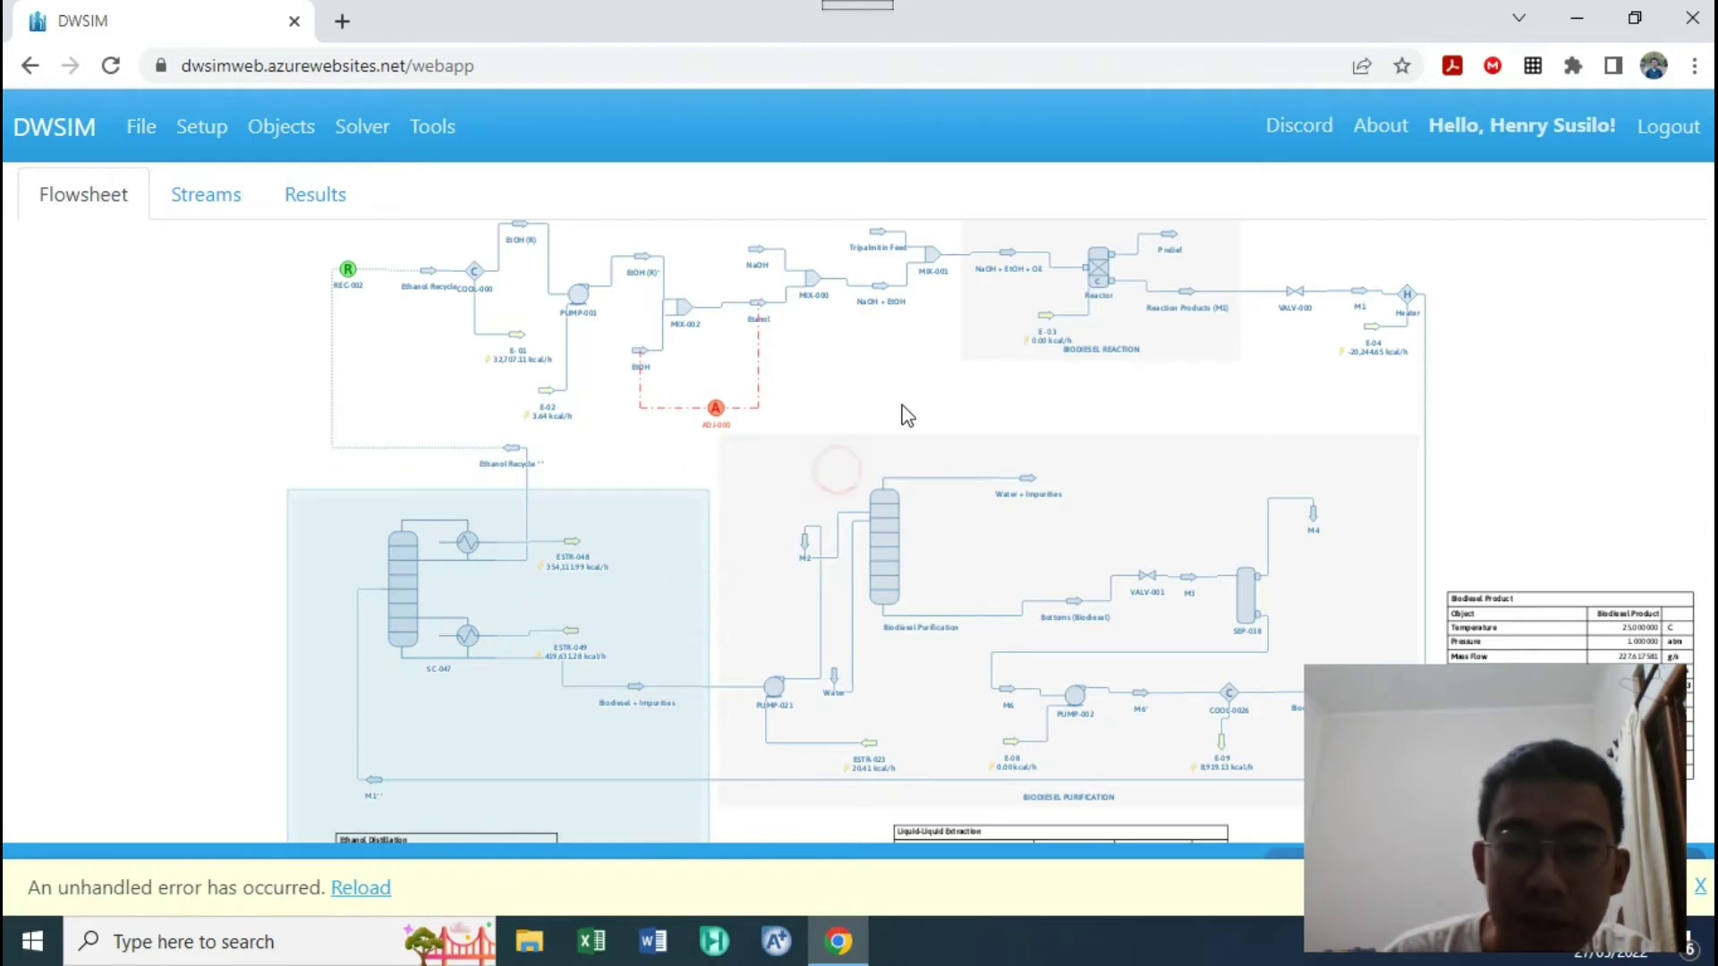
pyautogui.moveTo(867, 445); pyautogui.dragTo(882, 324)
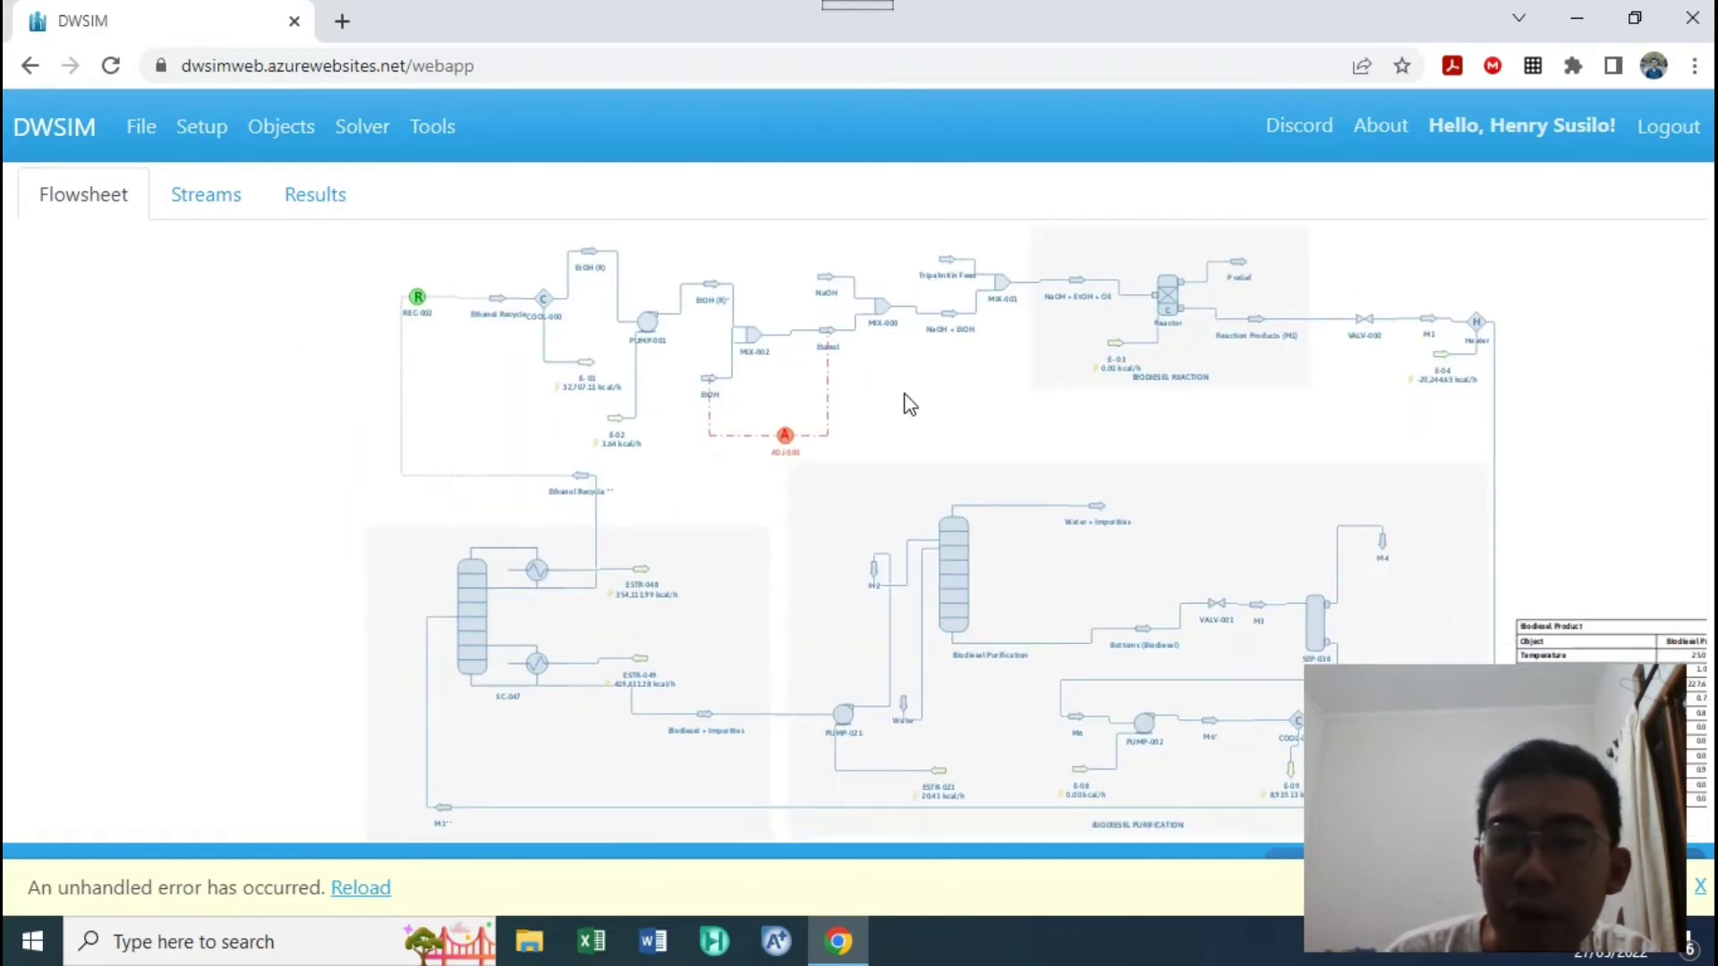
pyautogui.scroll(1, 948, 437)
pyautogui.moveTo(1178, 396); pyautogui.dragTo(1029, 490)
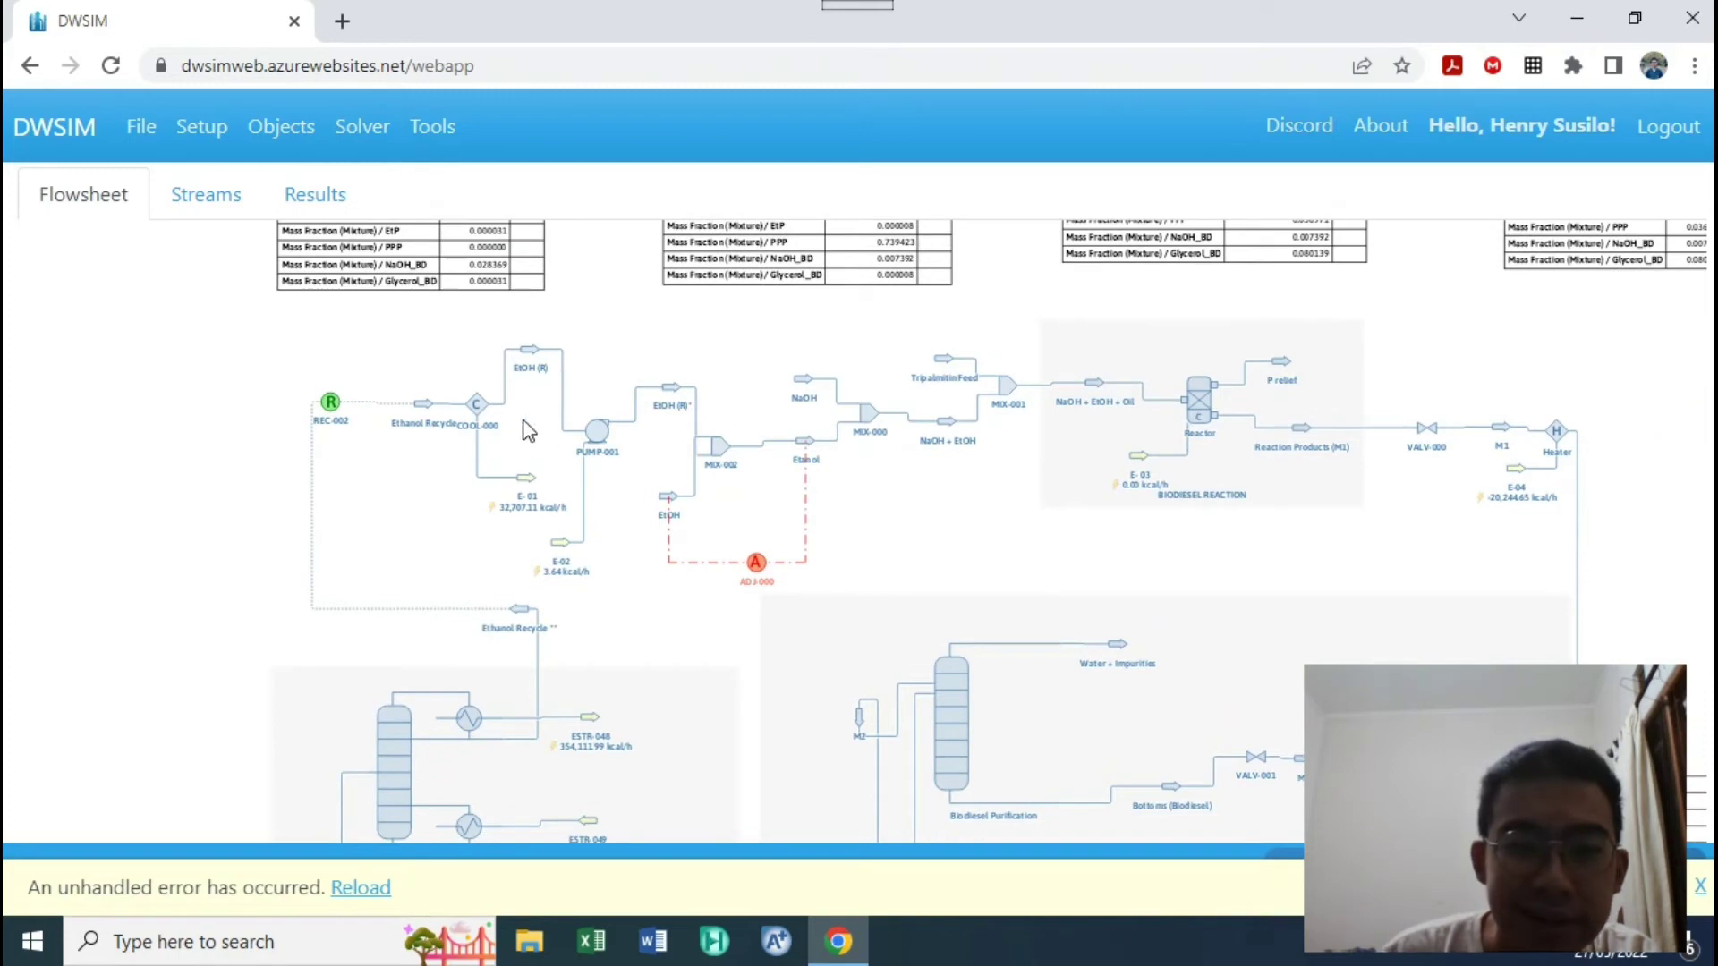
pyautogui.click(938, 374)
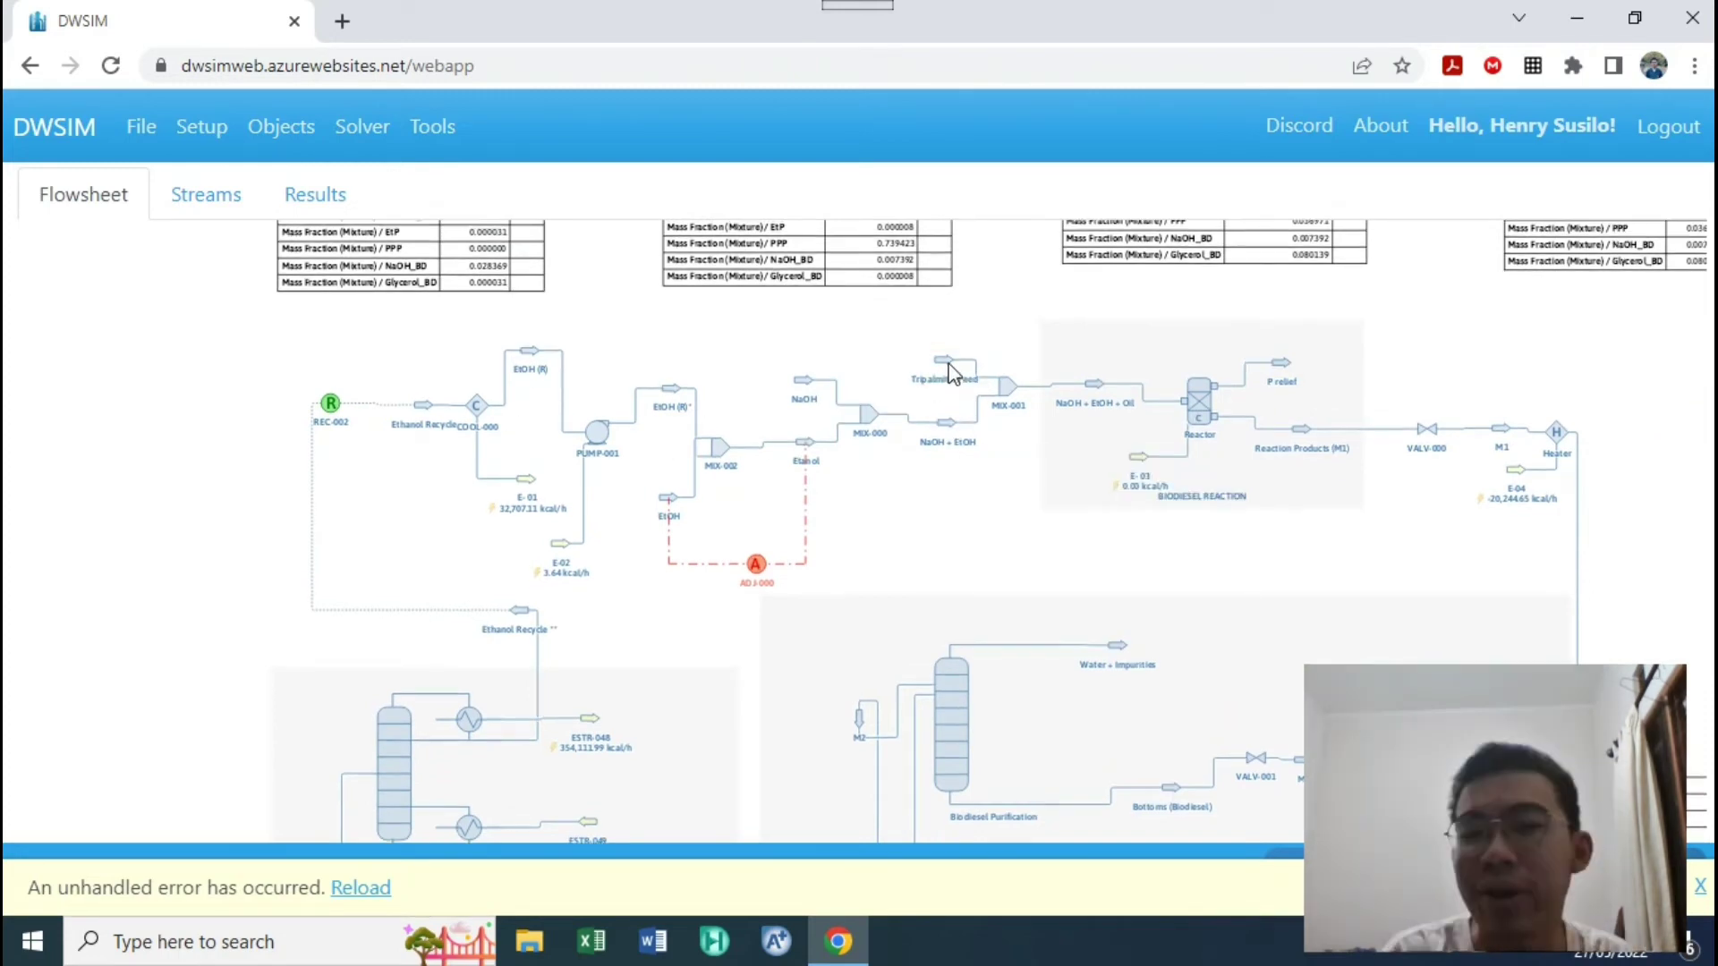
pyautogui.moveTo(951, 371)
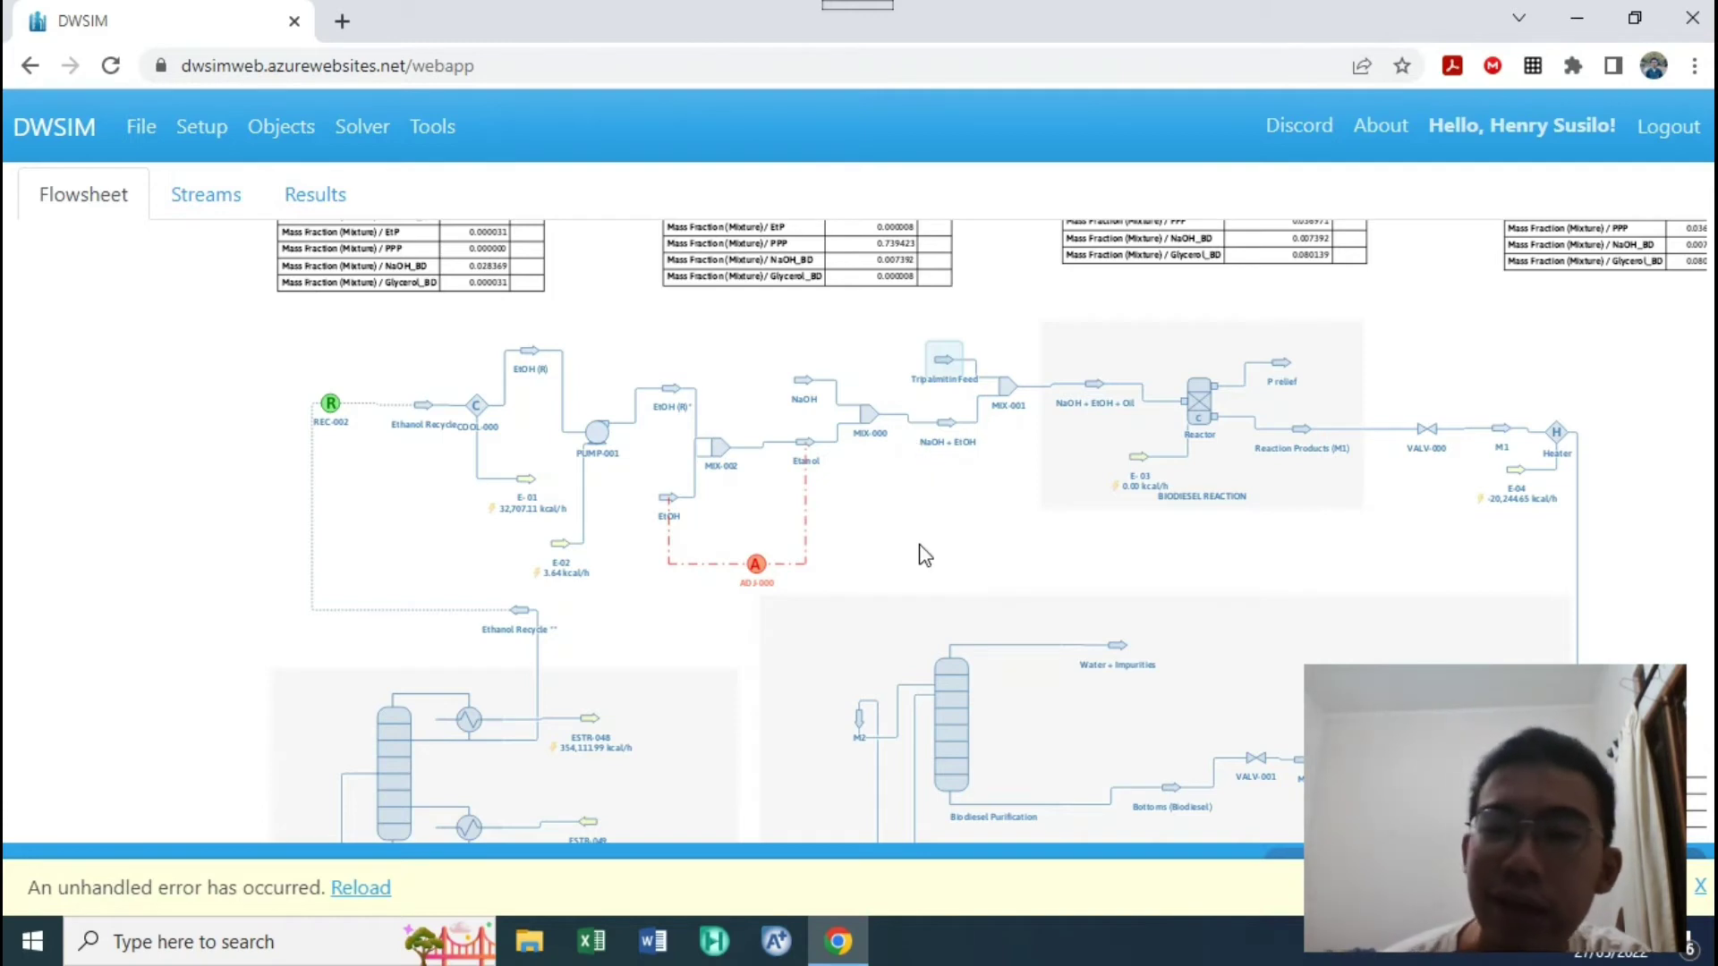
pyautogui.scroll(2, 924, 552)
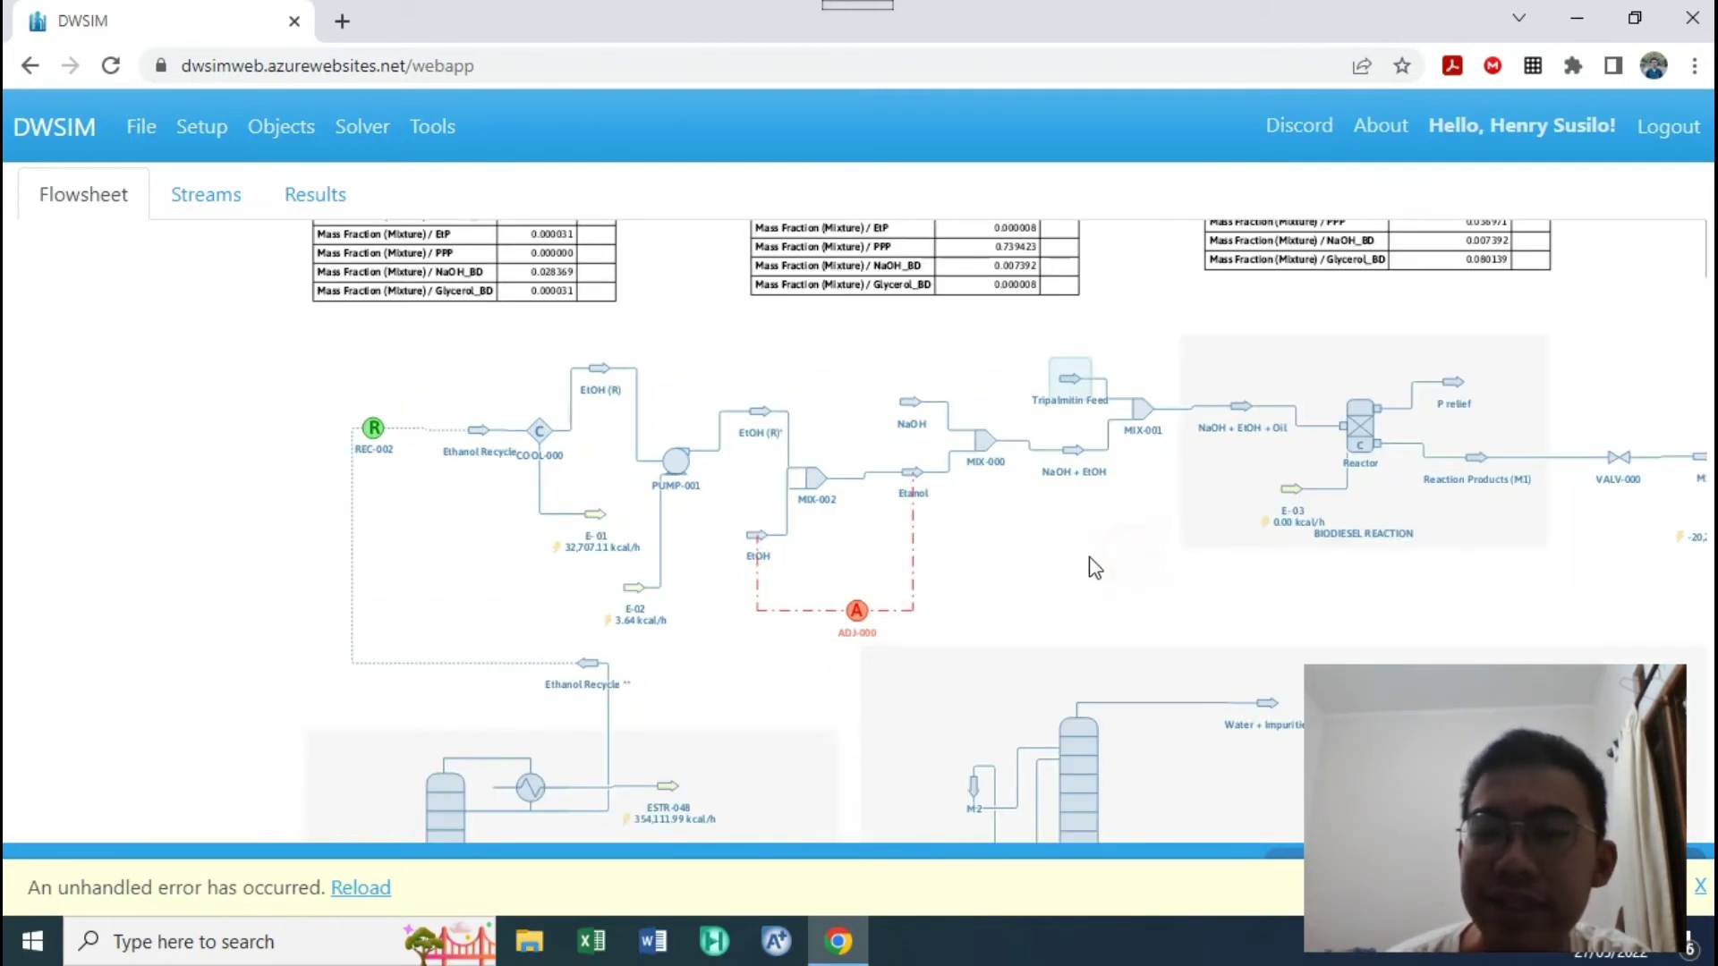
pyautogui.moveTo(1051, 577); pyautogui.dragTo(795, 544)
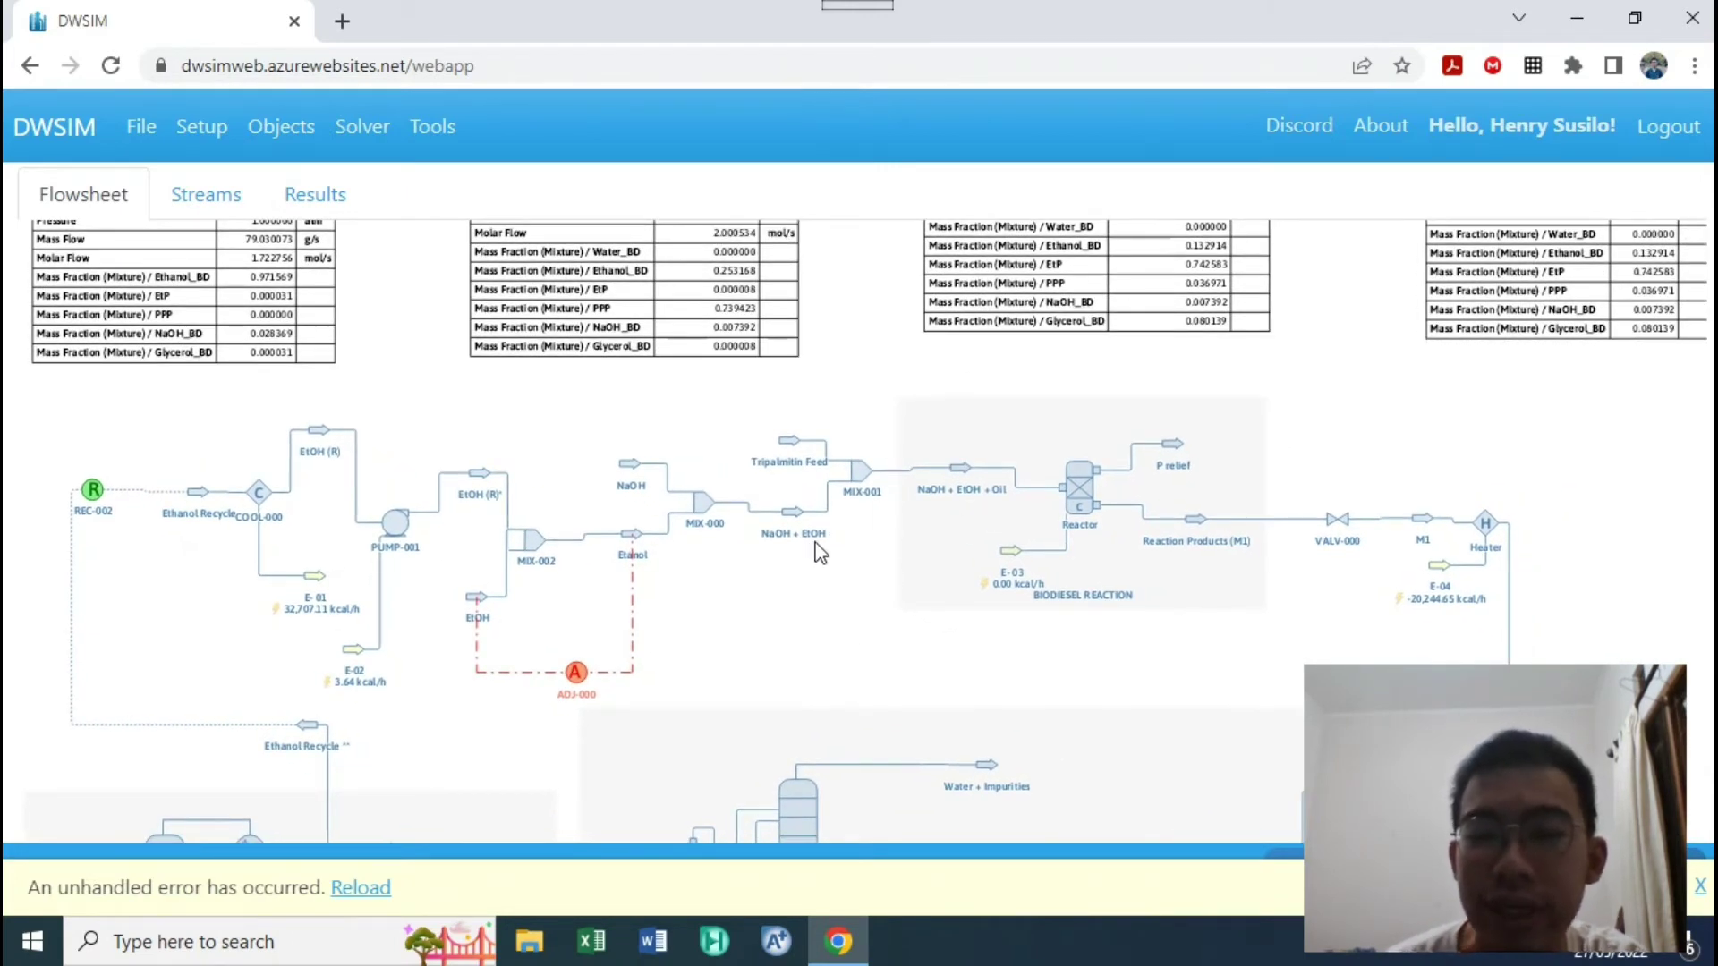
pyautogui.moveTo(1079, 508)
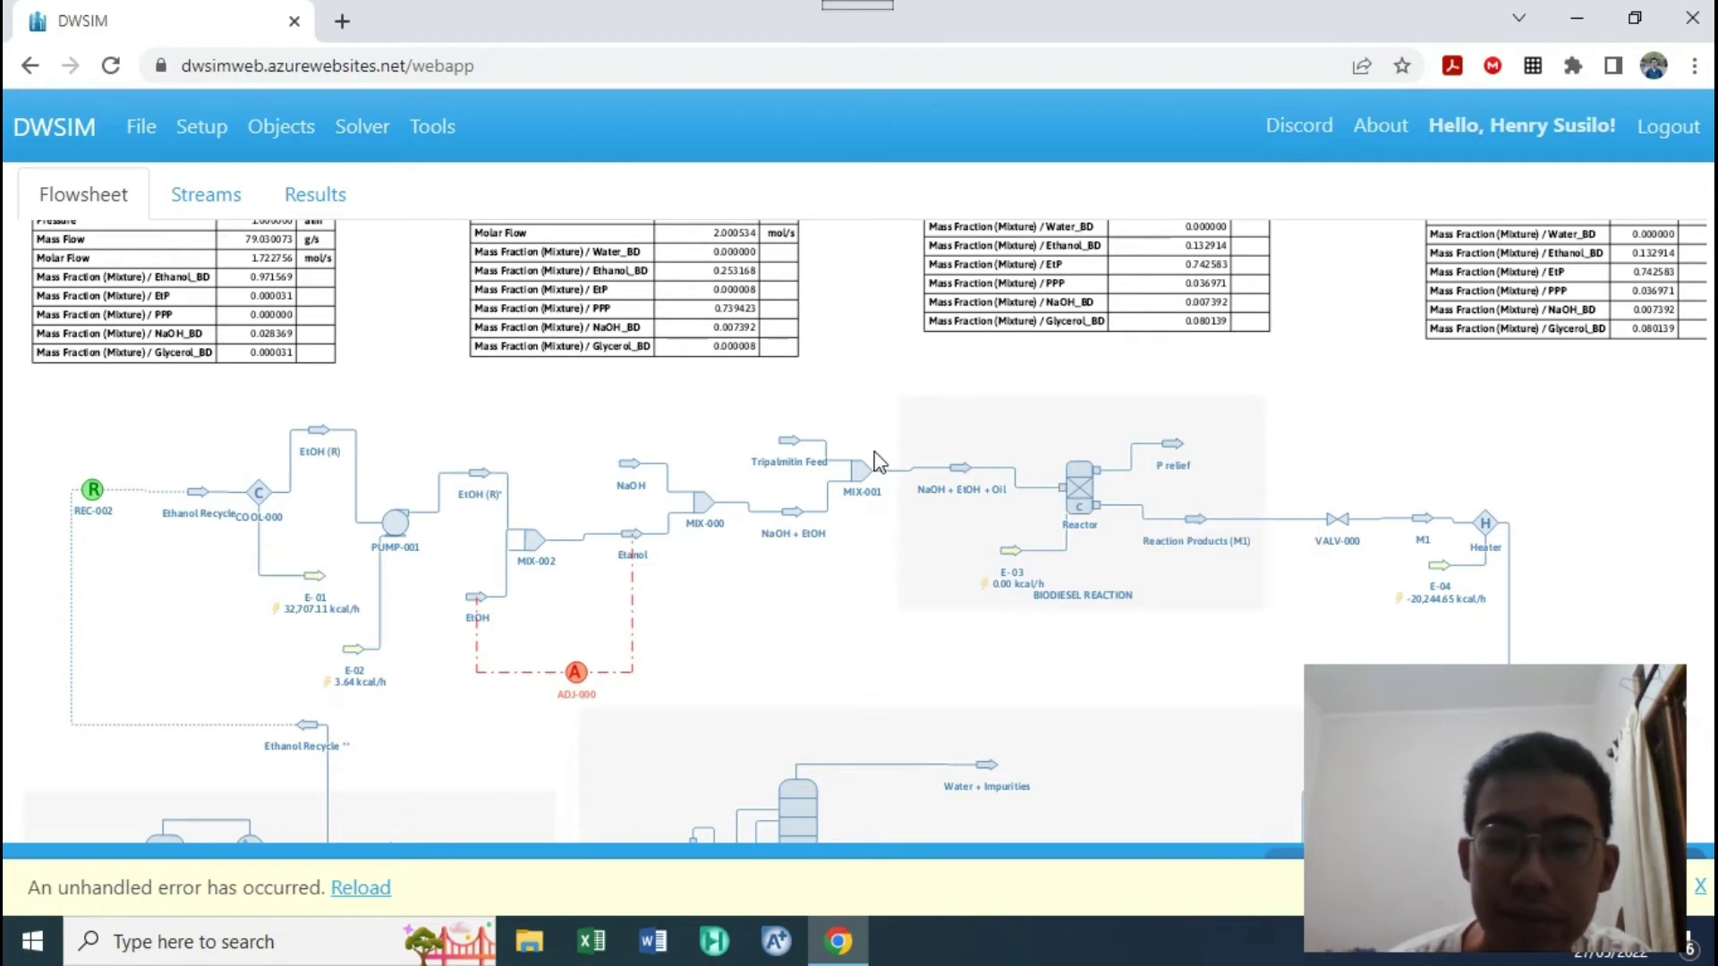
# Step: Review the temperature, pressure, molar flow and molar composition of the Reaction Products (M1) stream, and close its properties
pyautogui.moveTo(1197, 526)
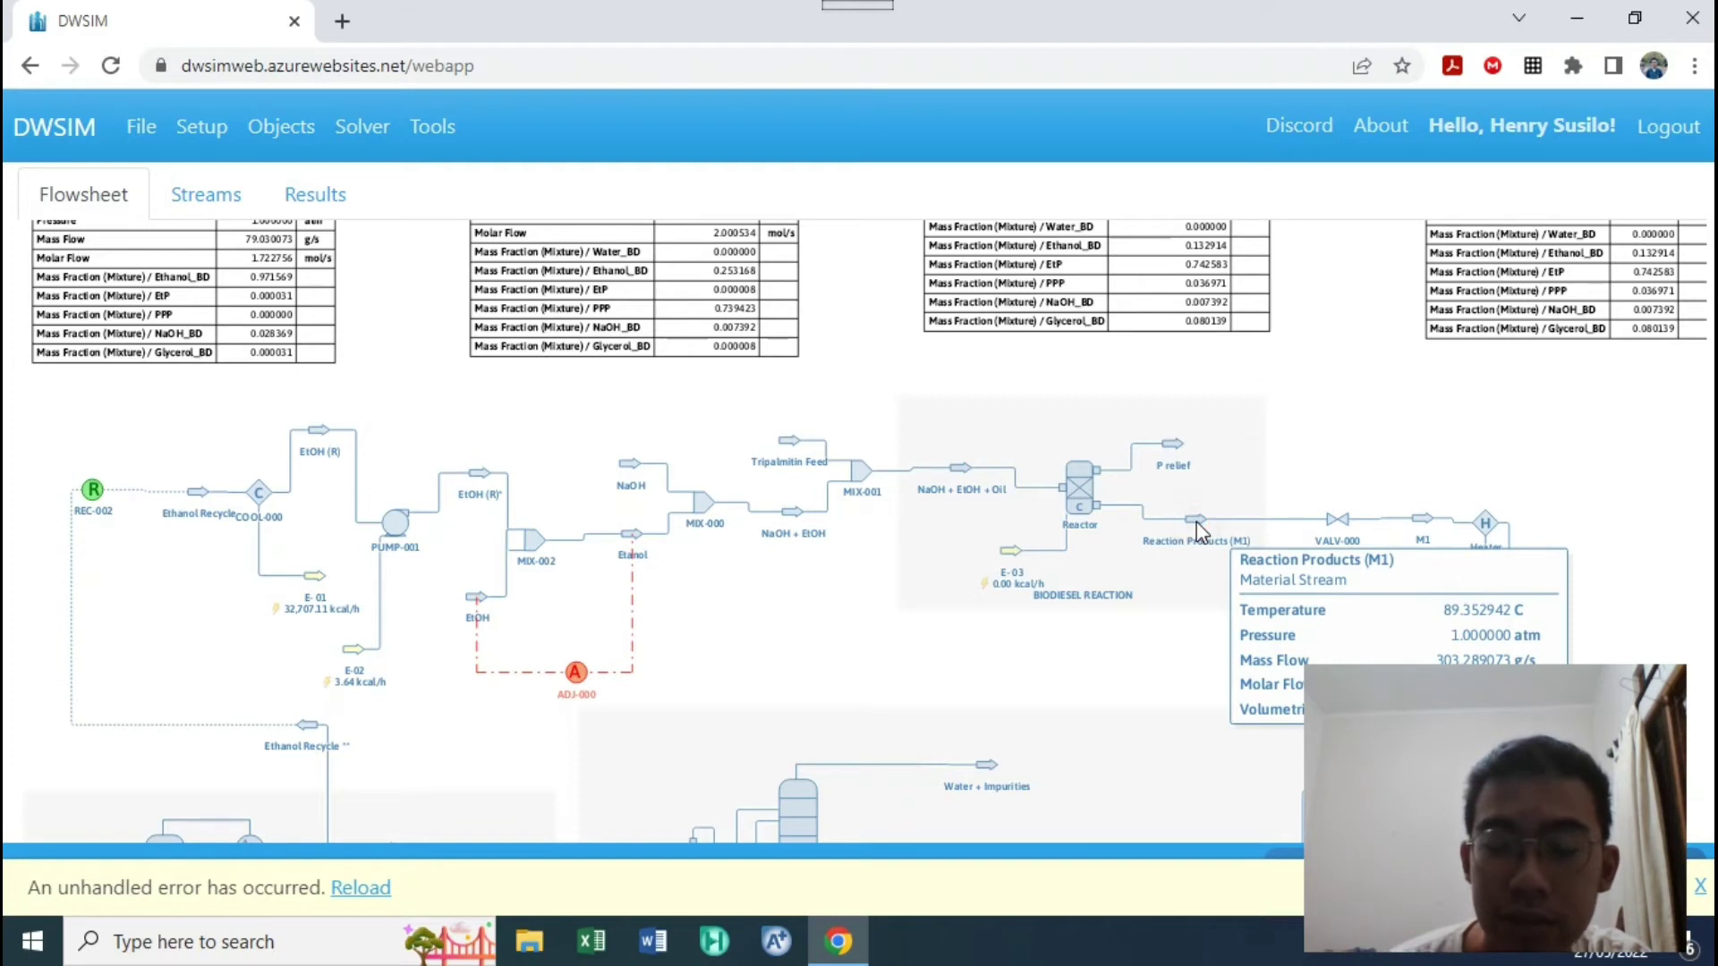
pyautogui.scroll(-3, 1197, 526)
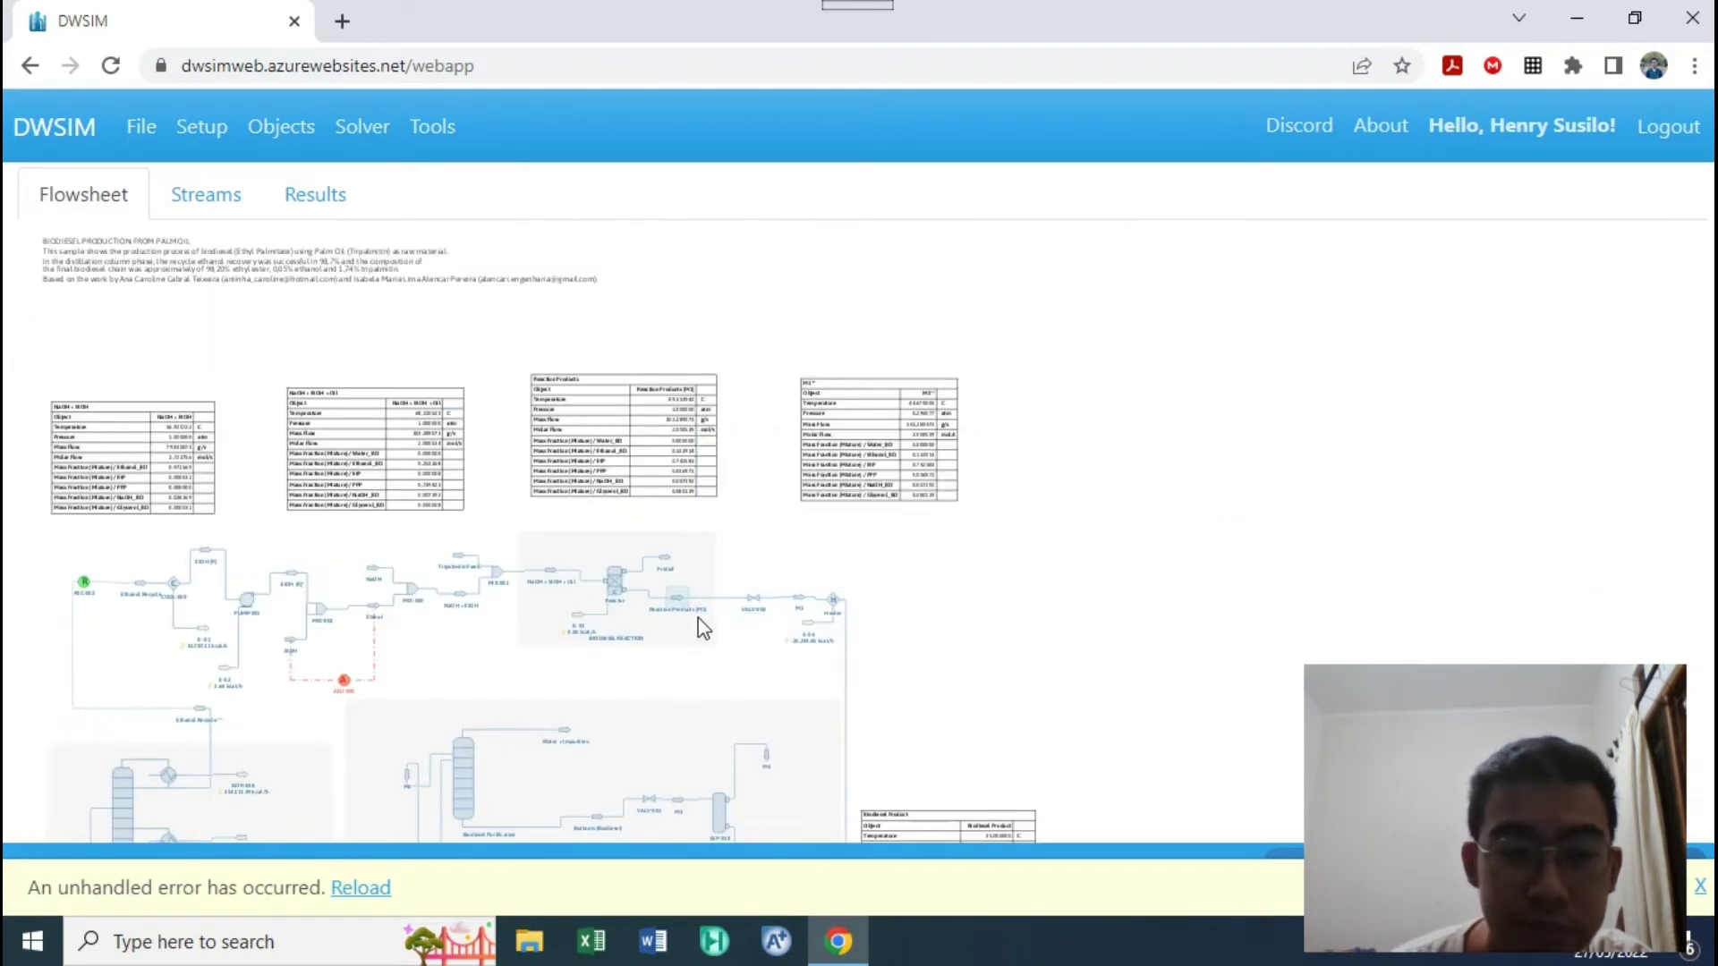
pyautogui.scroll(3, 1043, 775)
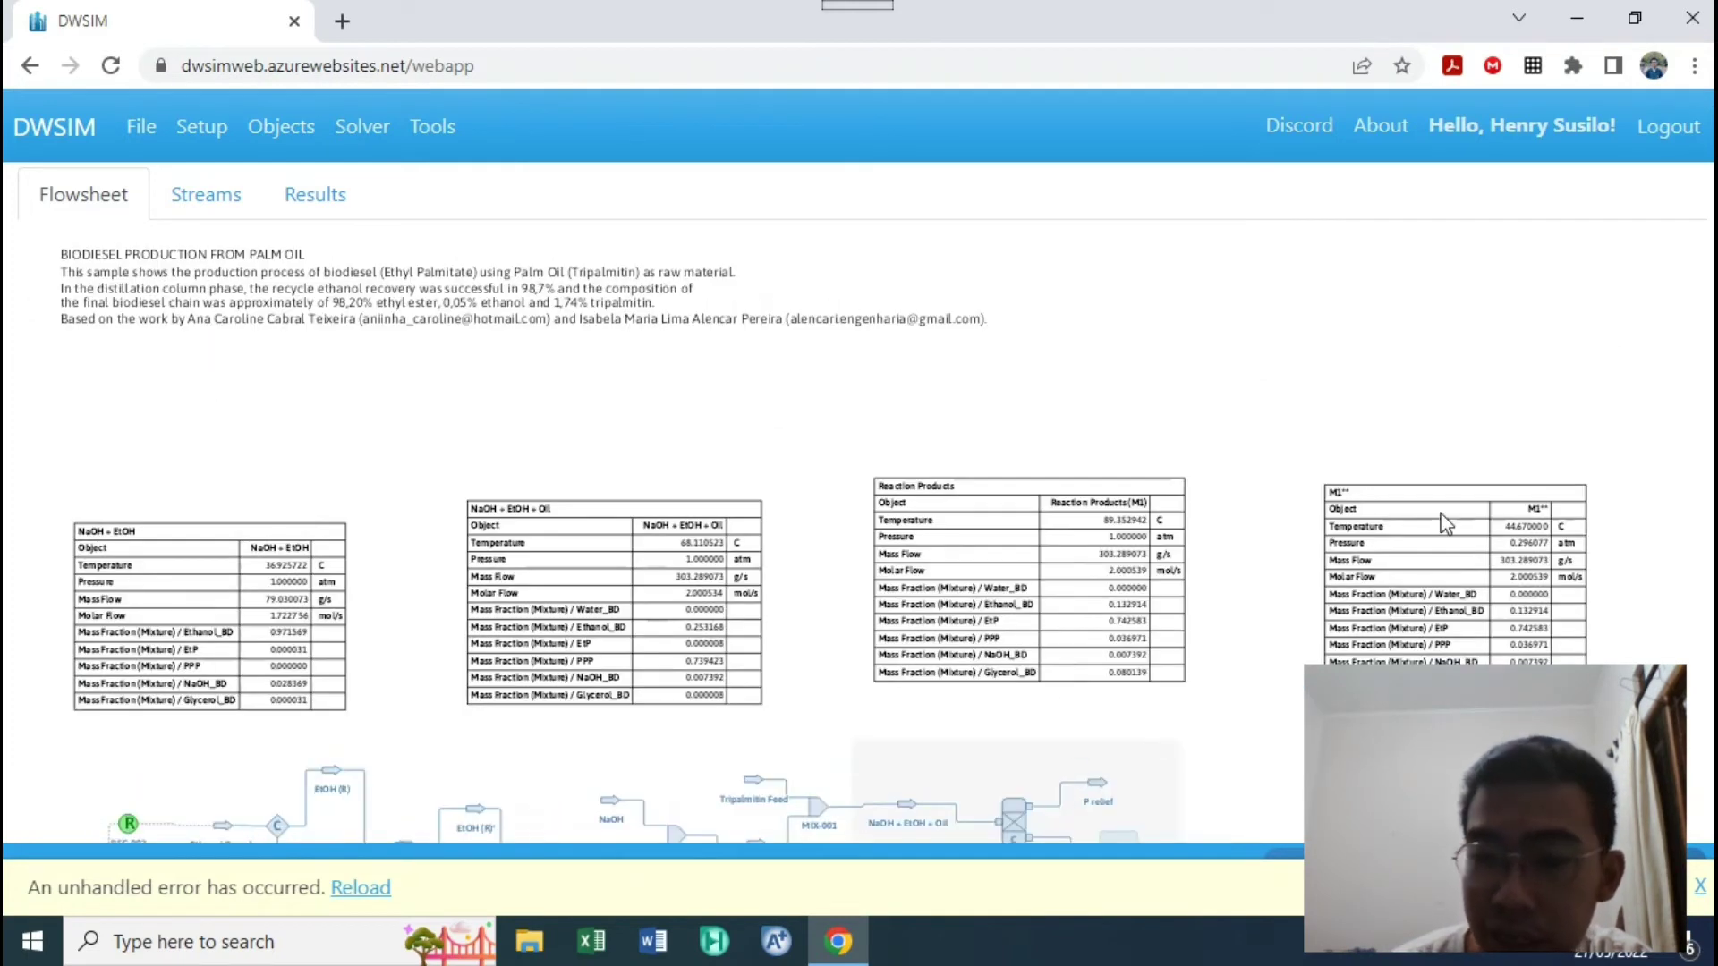
pyautogui.moveTo(1242, 398); pyautogui.dragTo(1264, 269)
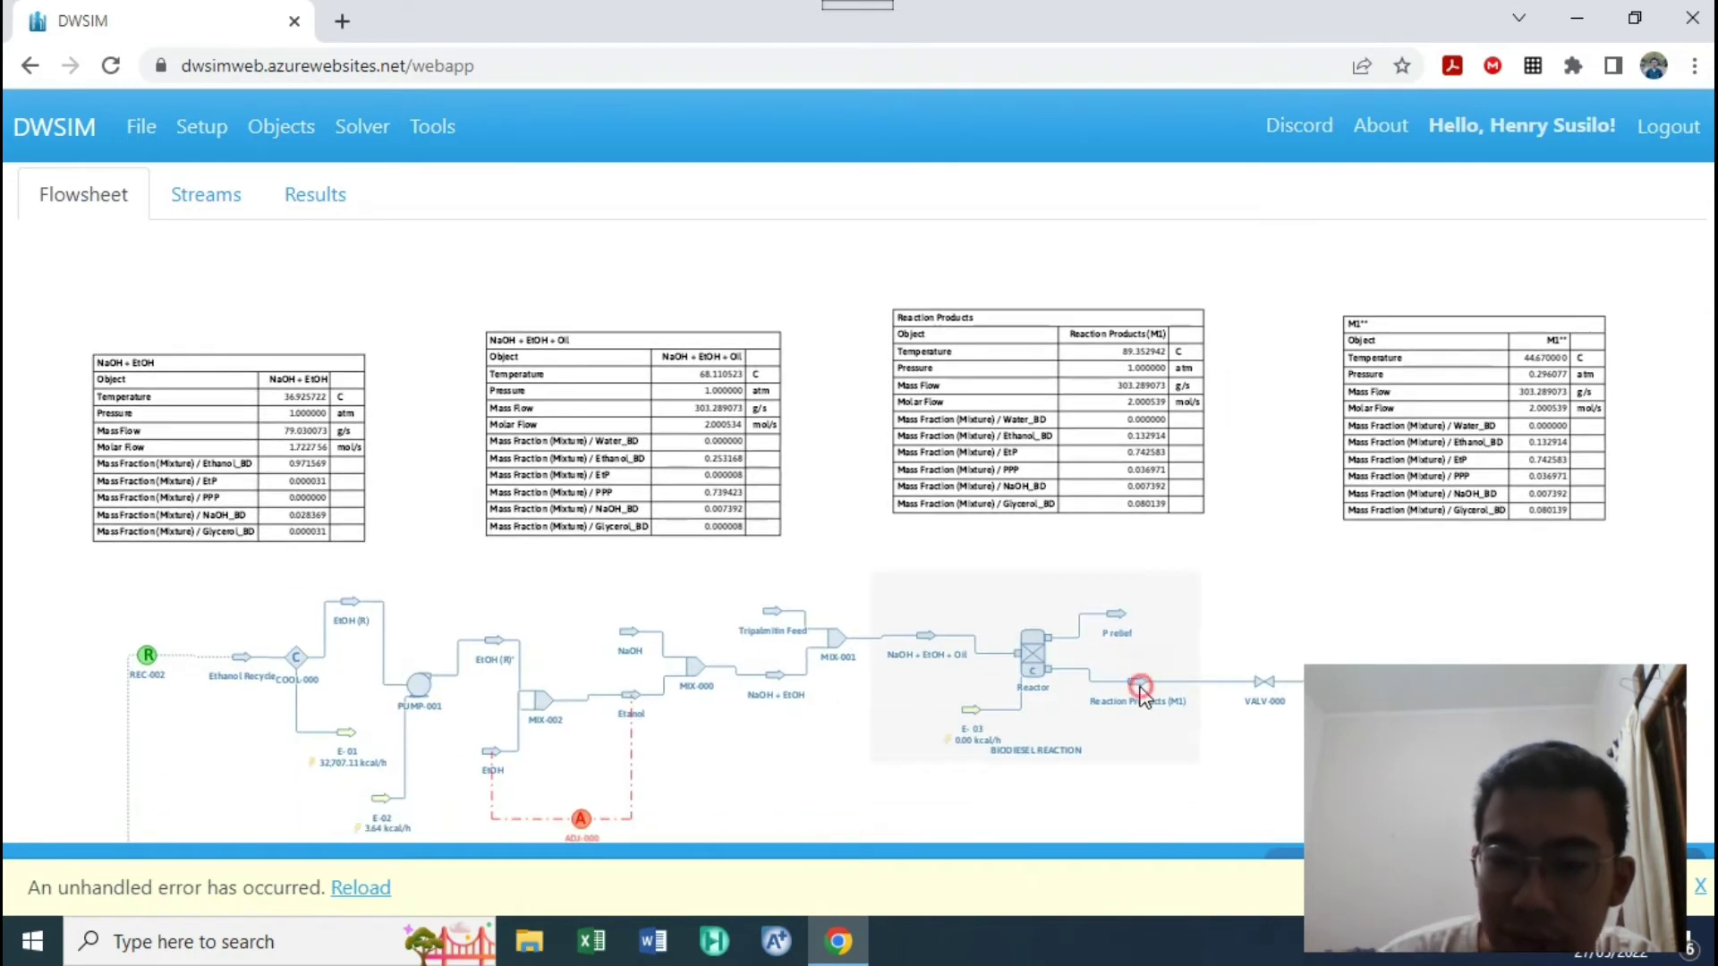
pyautogui.click(1139, 687)
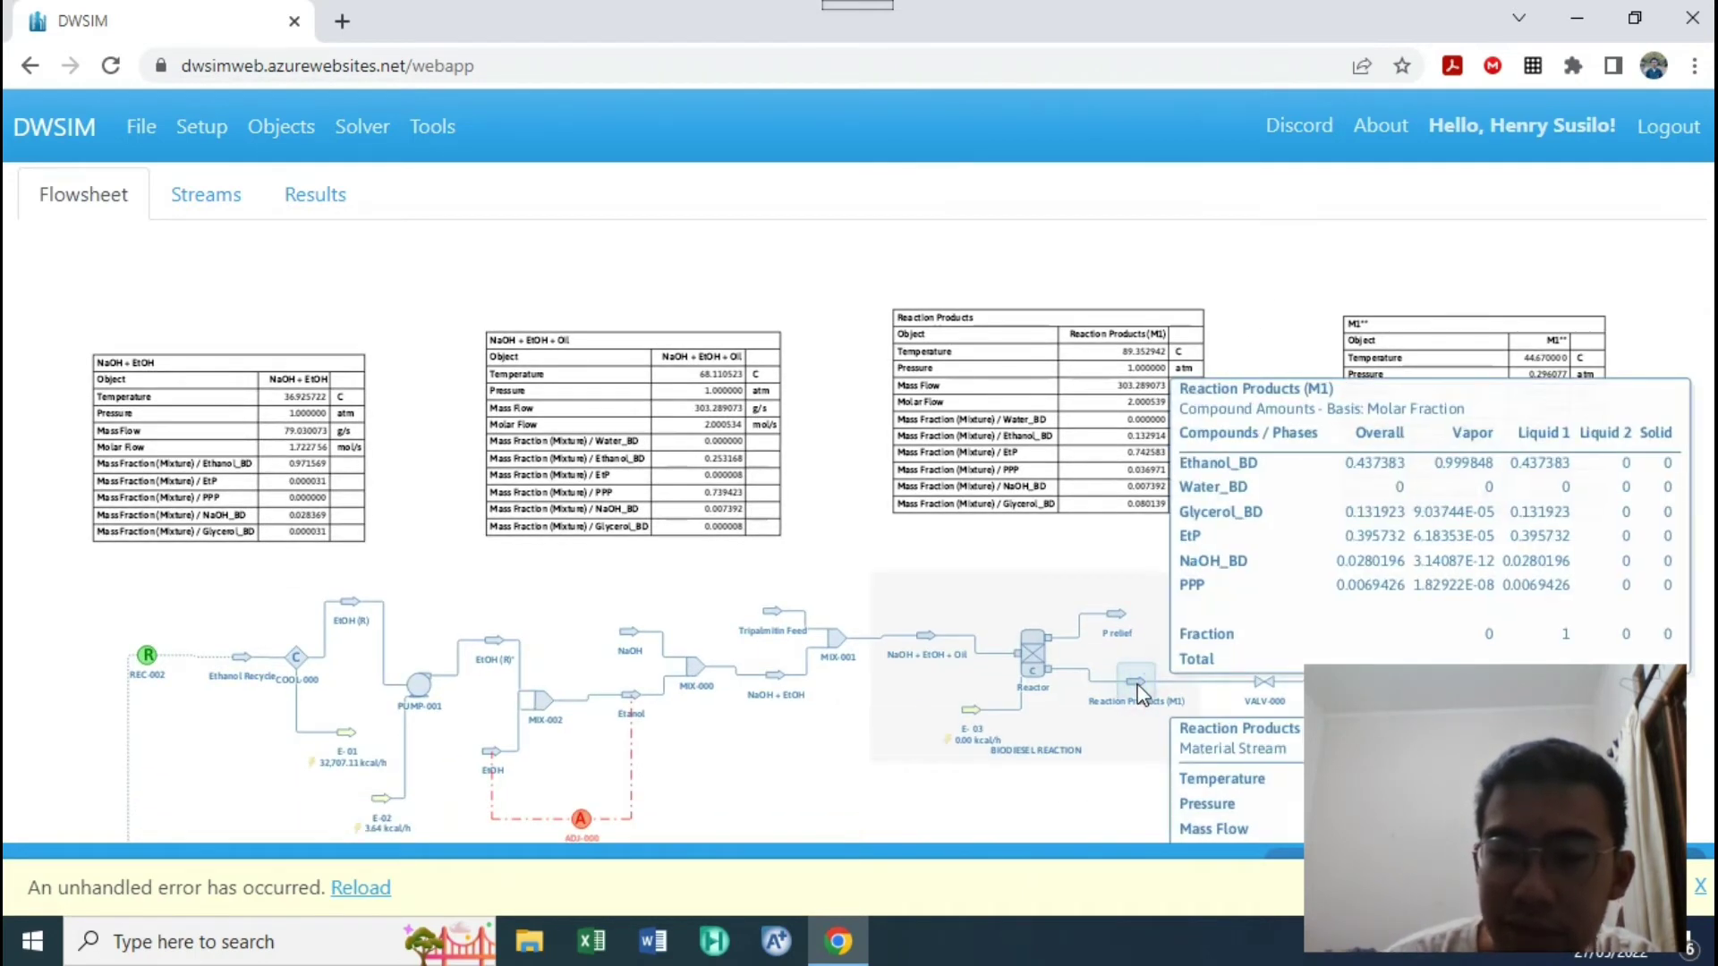
pyautogui.rightClick(1140, 689)
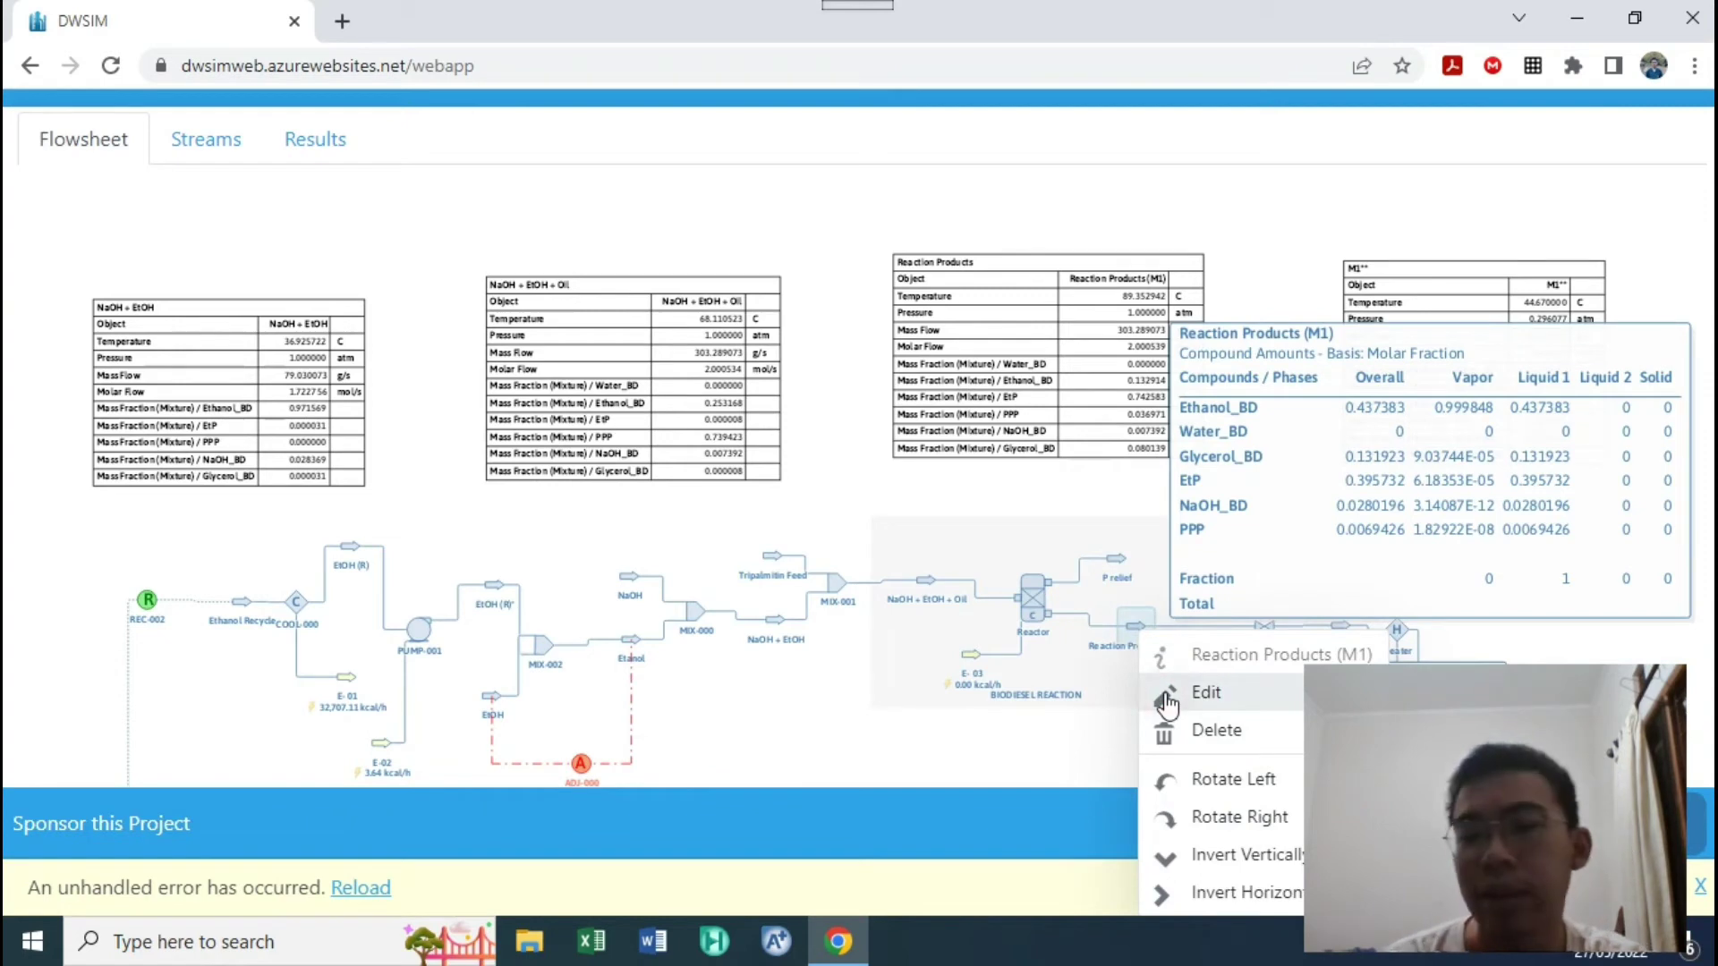
pyautogui.click(1166, 694)
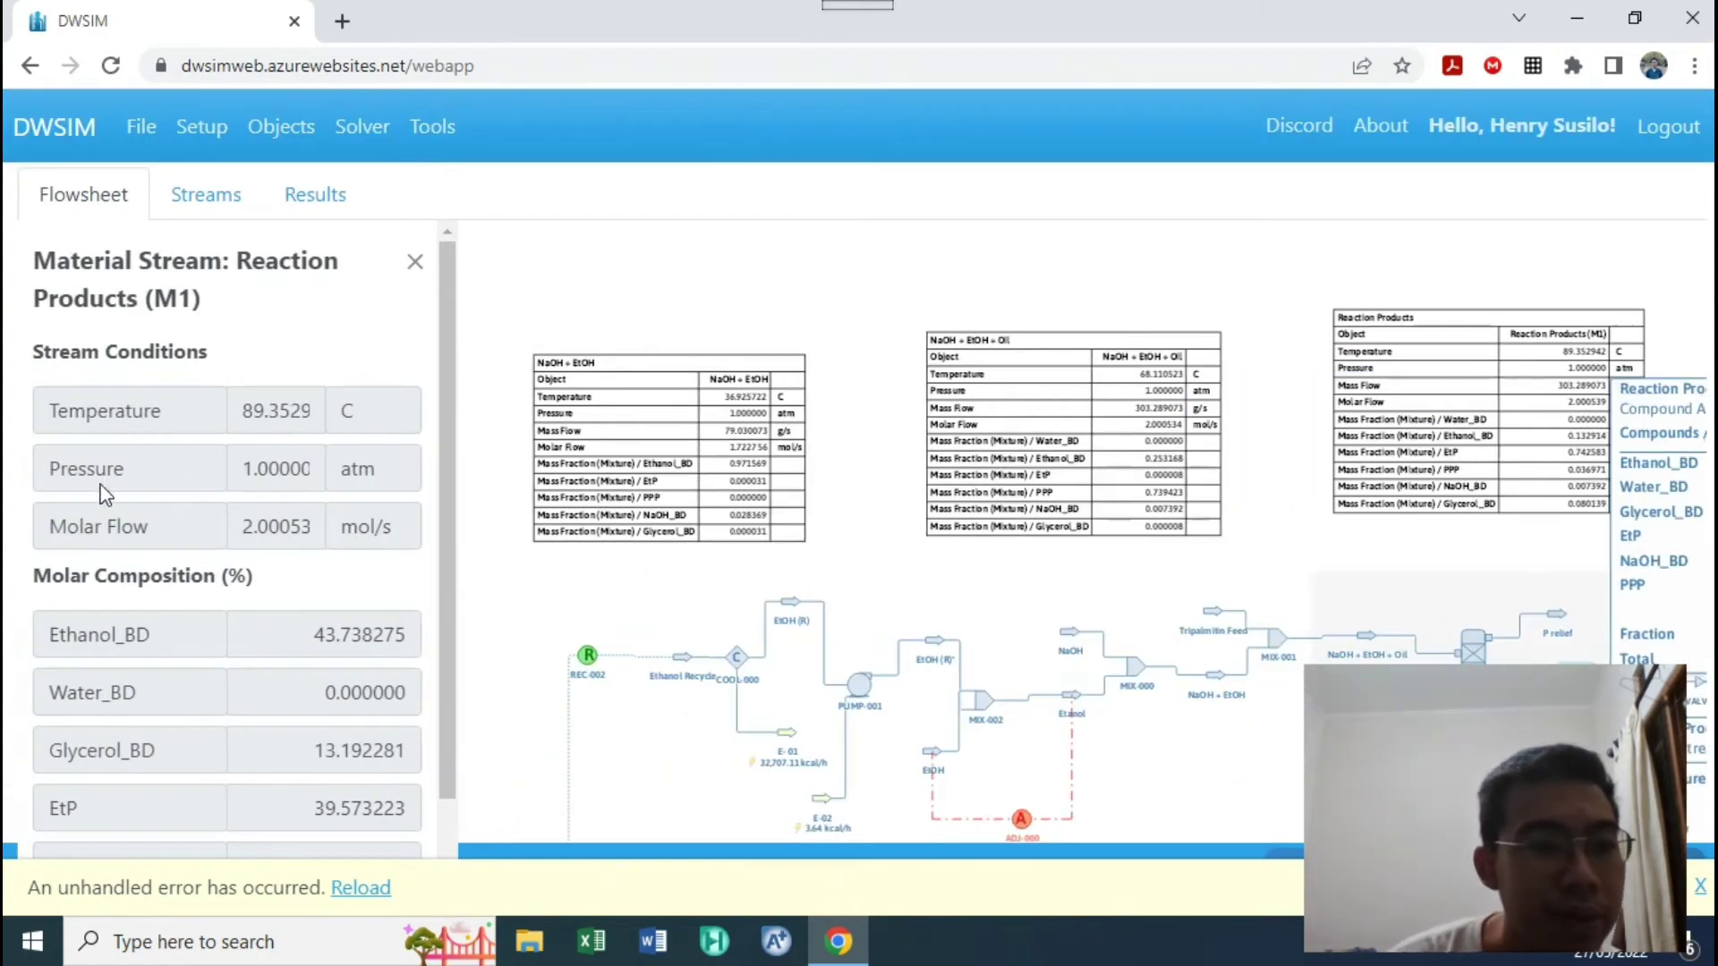
pyautogui.scroll(-1, 280, 541)
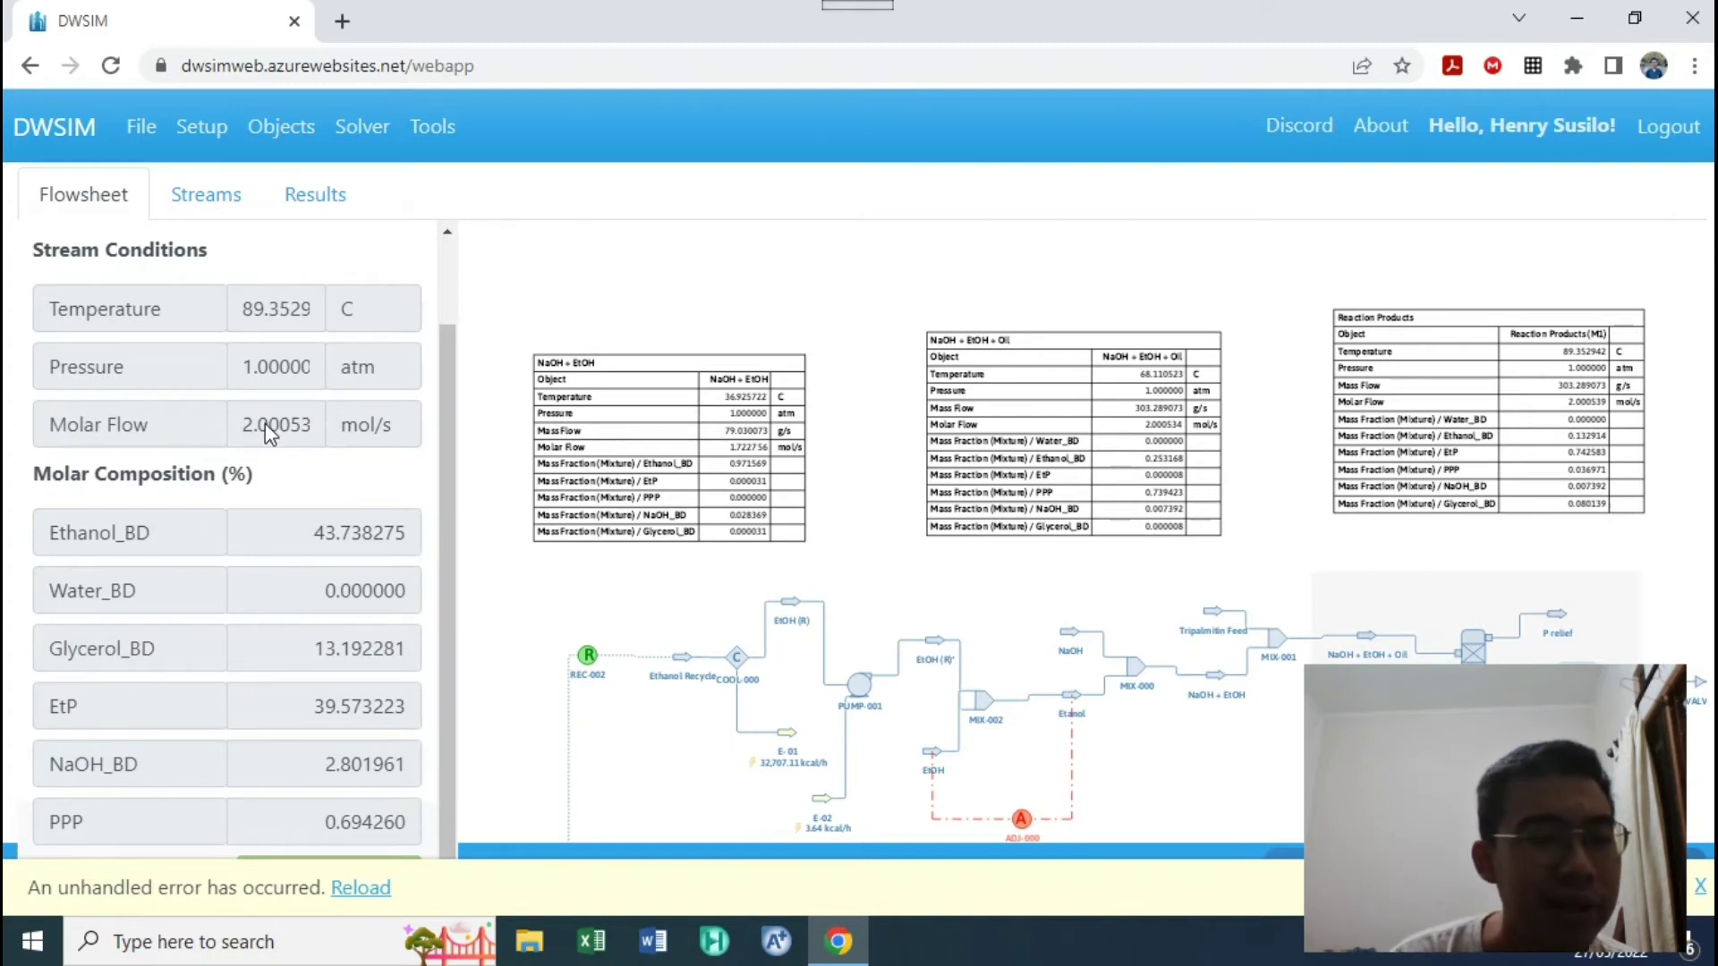
pyautogui.moveTo(265, 423); pyautogui.dragTo(320, 411)
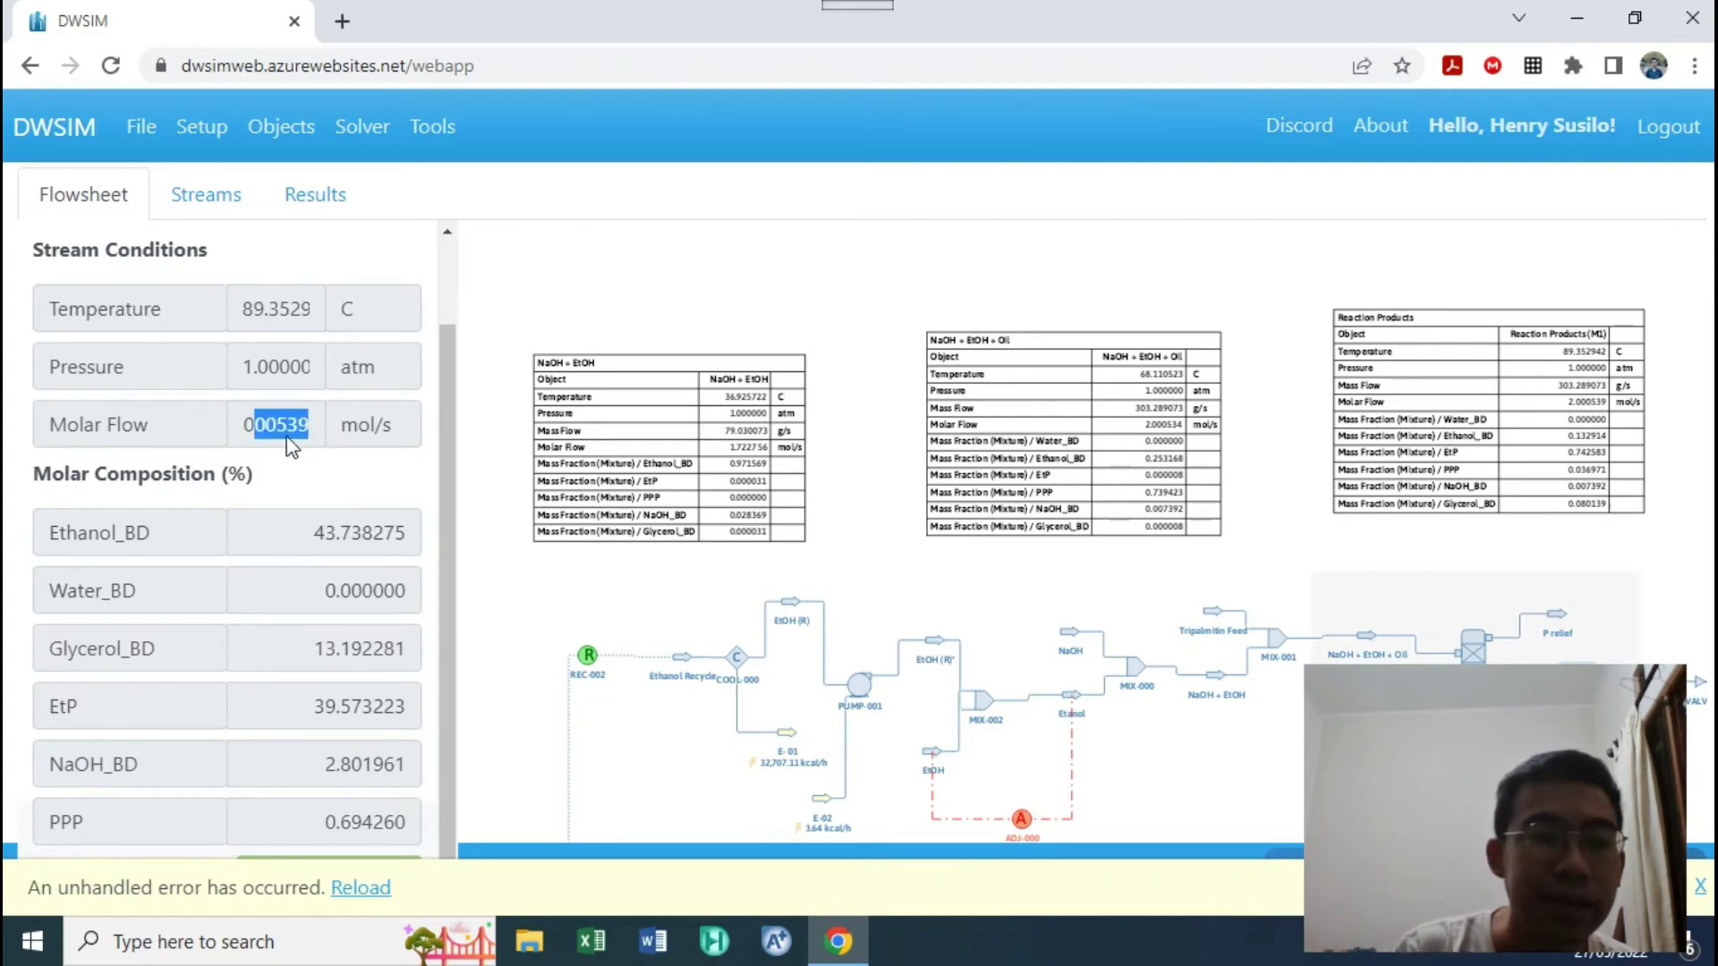
pyautogui.click(269, 365)
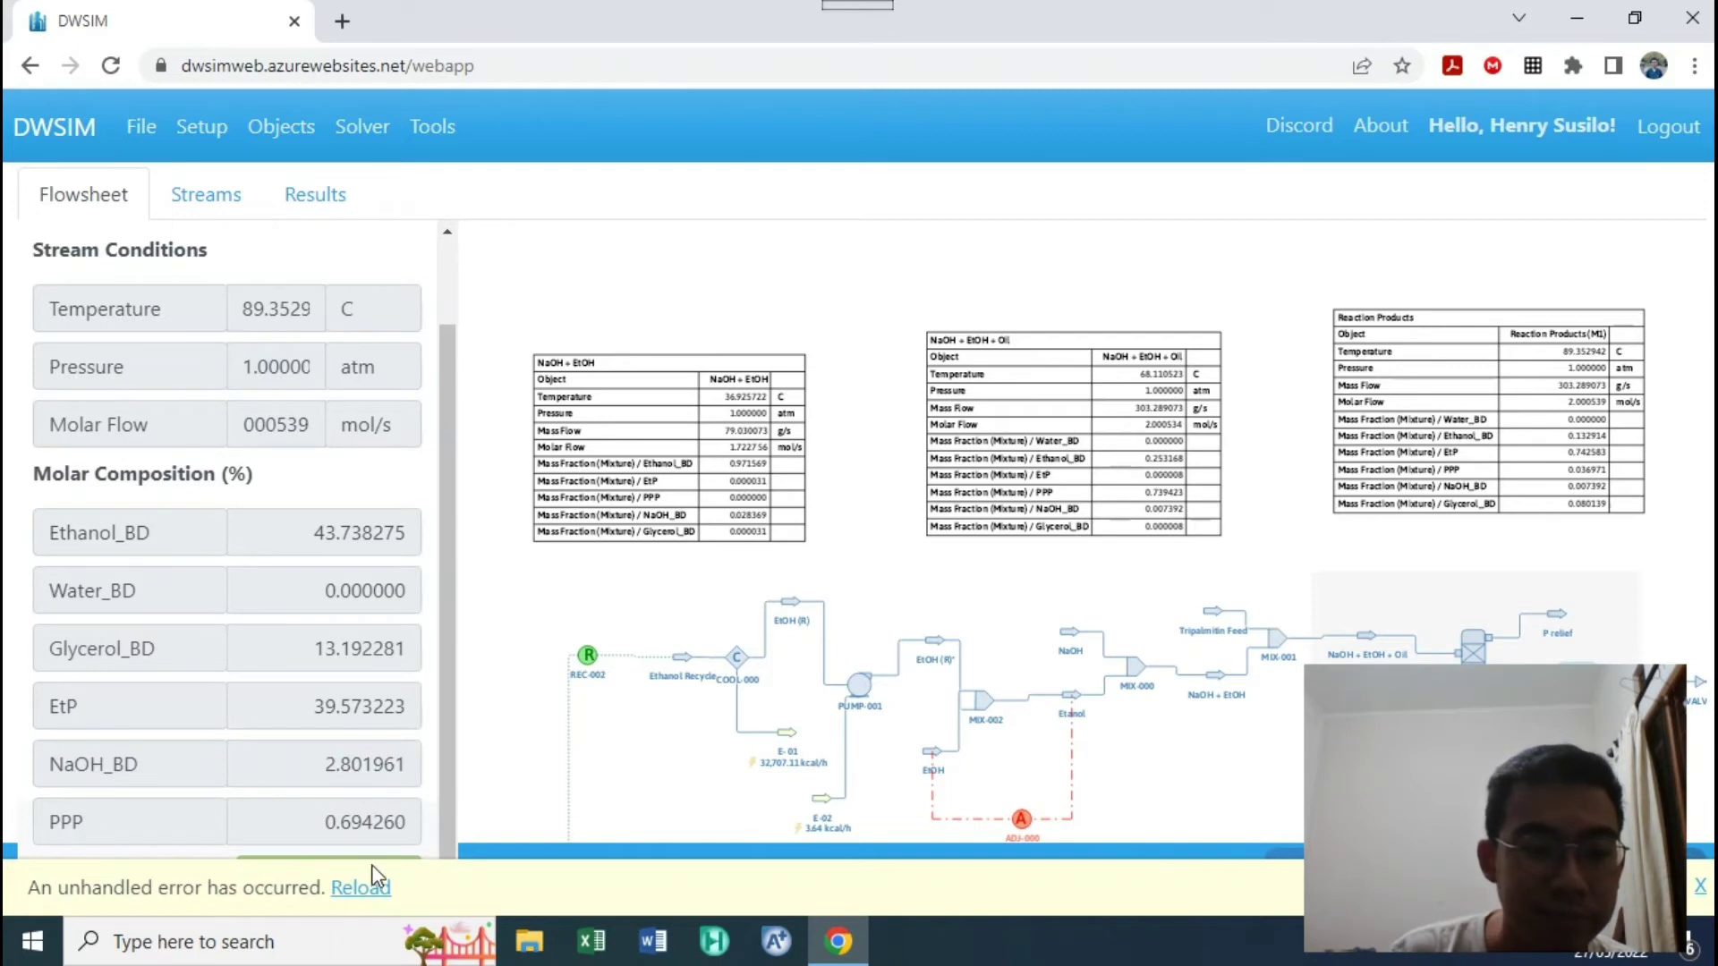
pyautogui.scroll(2, 445, 447)
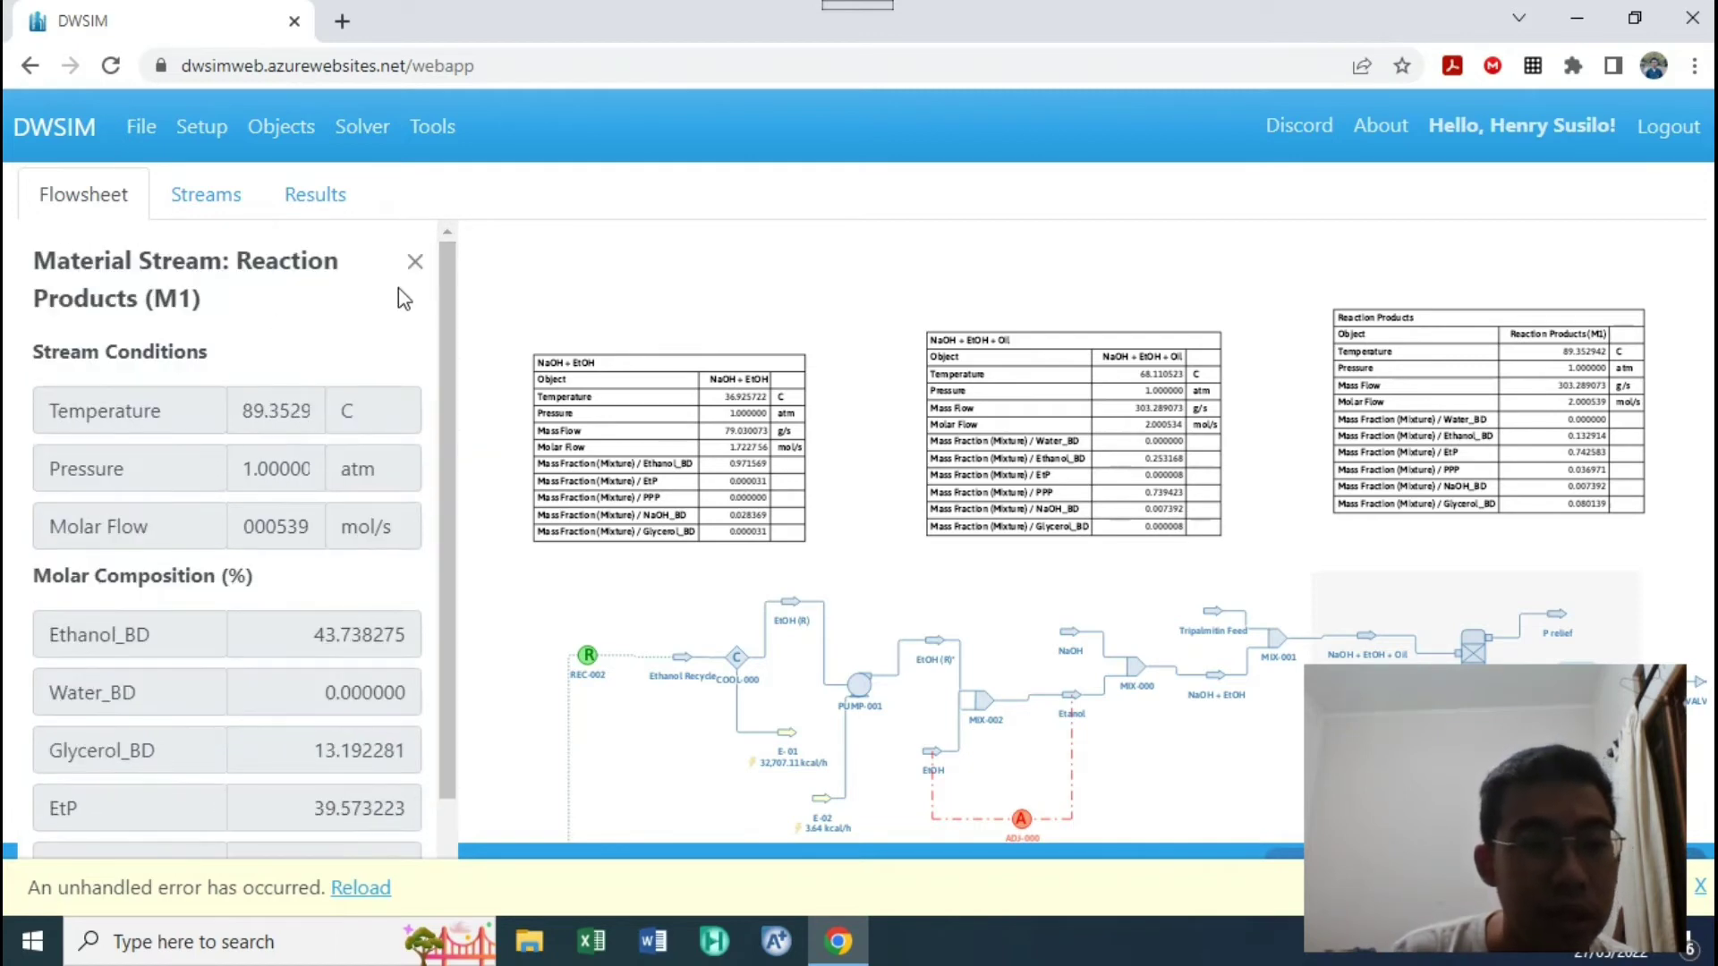
pyautogui.click(414, 262)
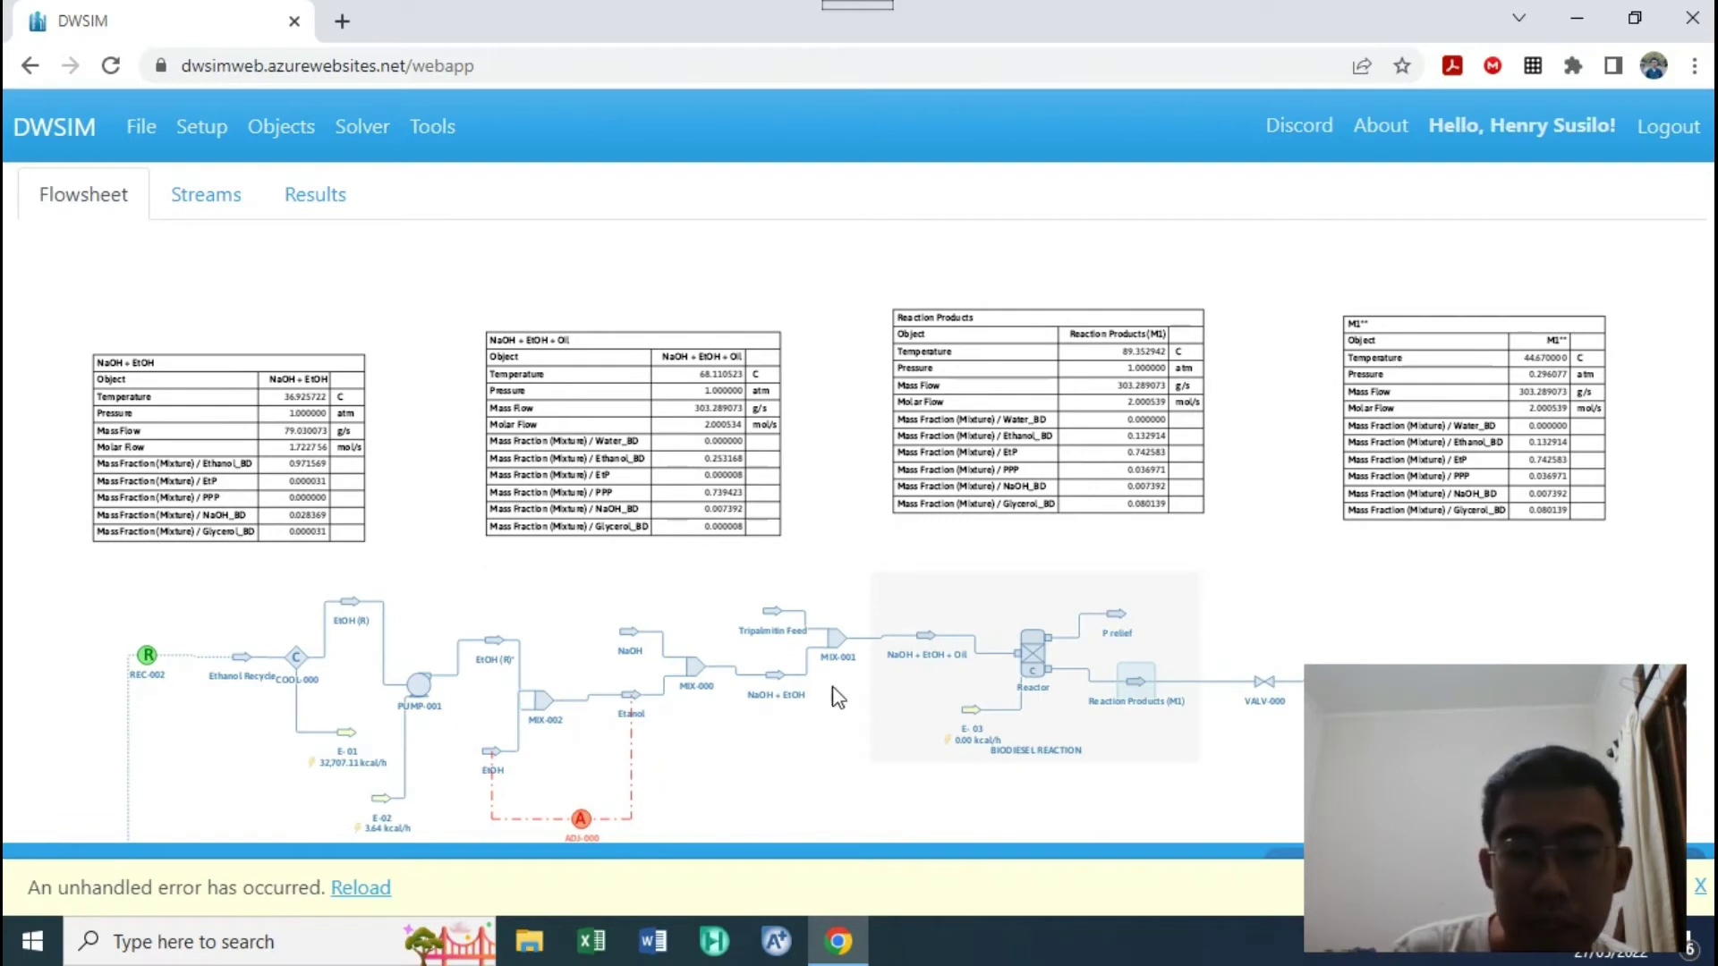
# Step: Review the conditions and molar composition of the Biodiesel + Impurities stream leaving the ethanol separation column, and close its properties
pyautogui.moveTo(832, 688); pyautogui.dragTo(897, 387)
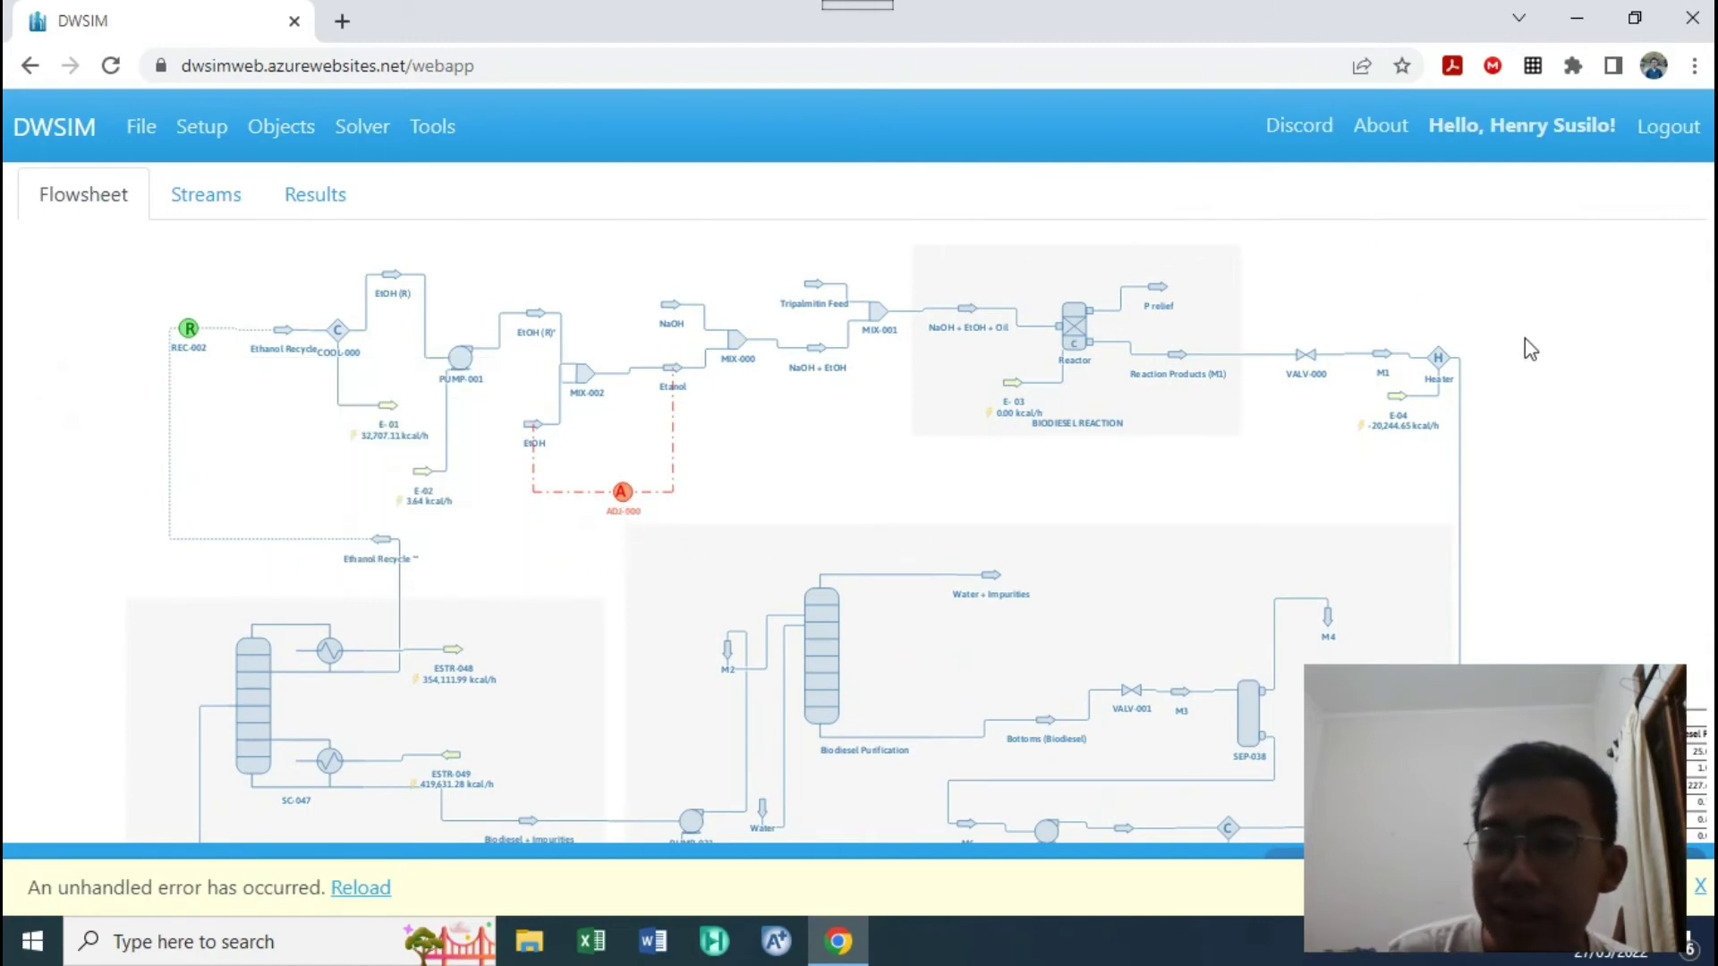
pyautogui.scroll(1, 1077, 385)
pyautogui.moveTo(1109, 442); pyautogui.dragTo(844, 231)
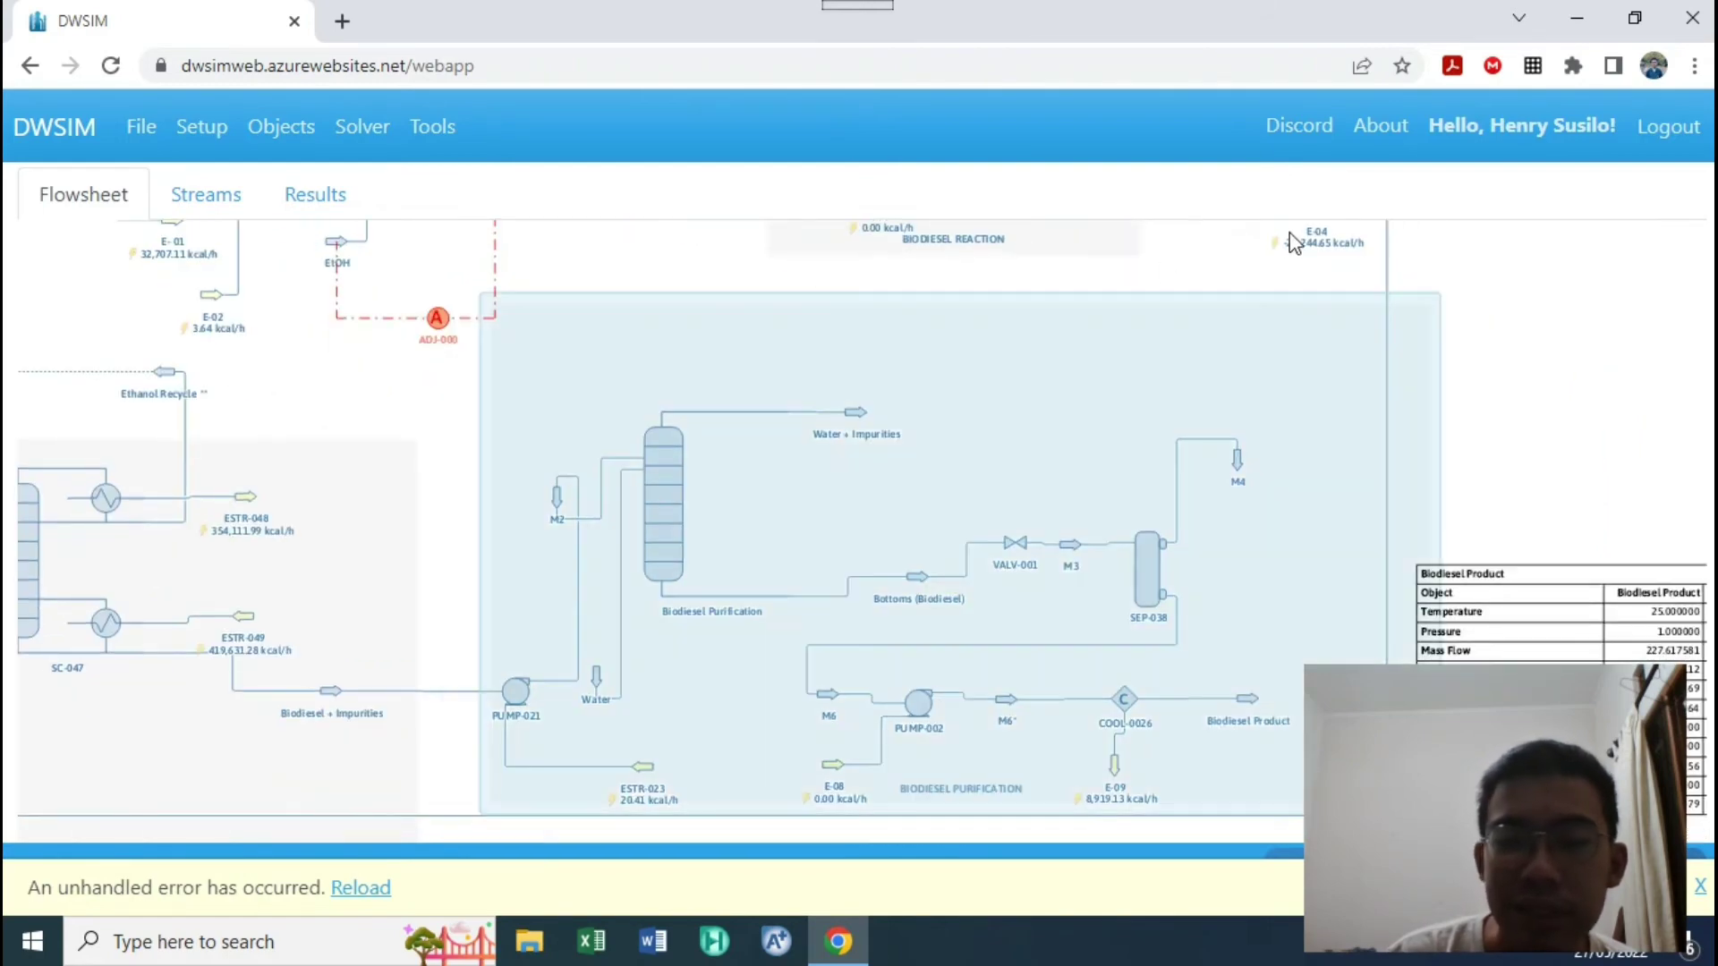
pyautogui.click(243, 787)
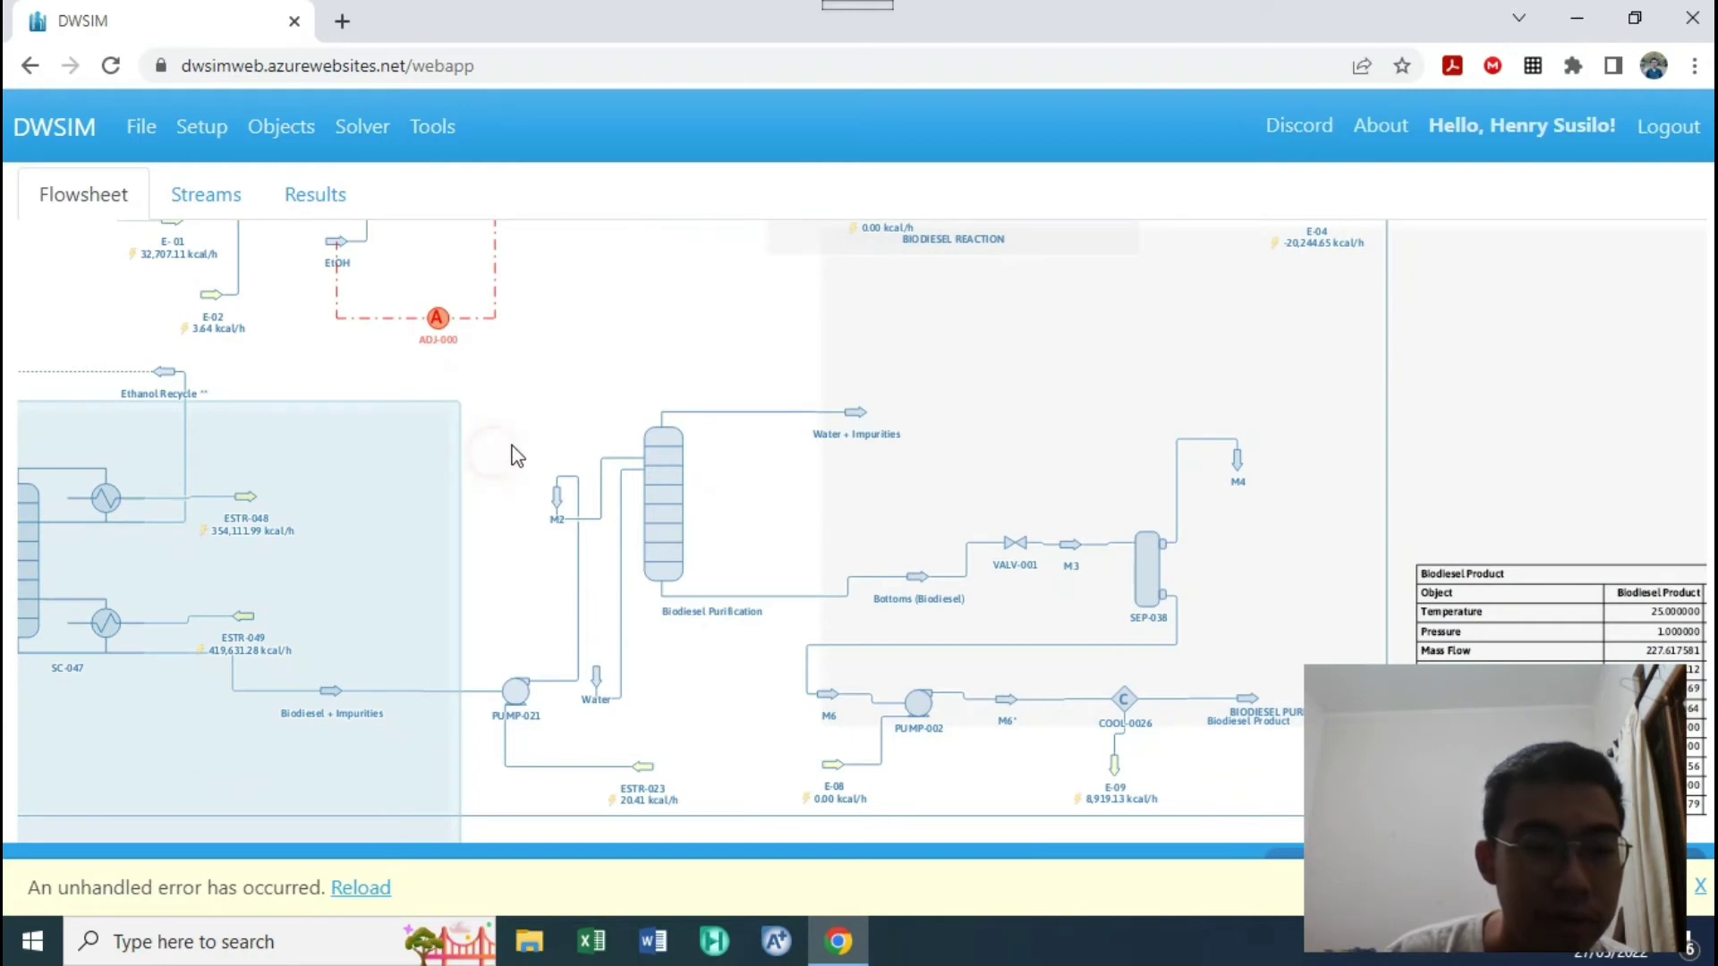
pyautogui.moveTo(641, 399); pyautogui.dragTo(888, 346)
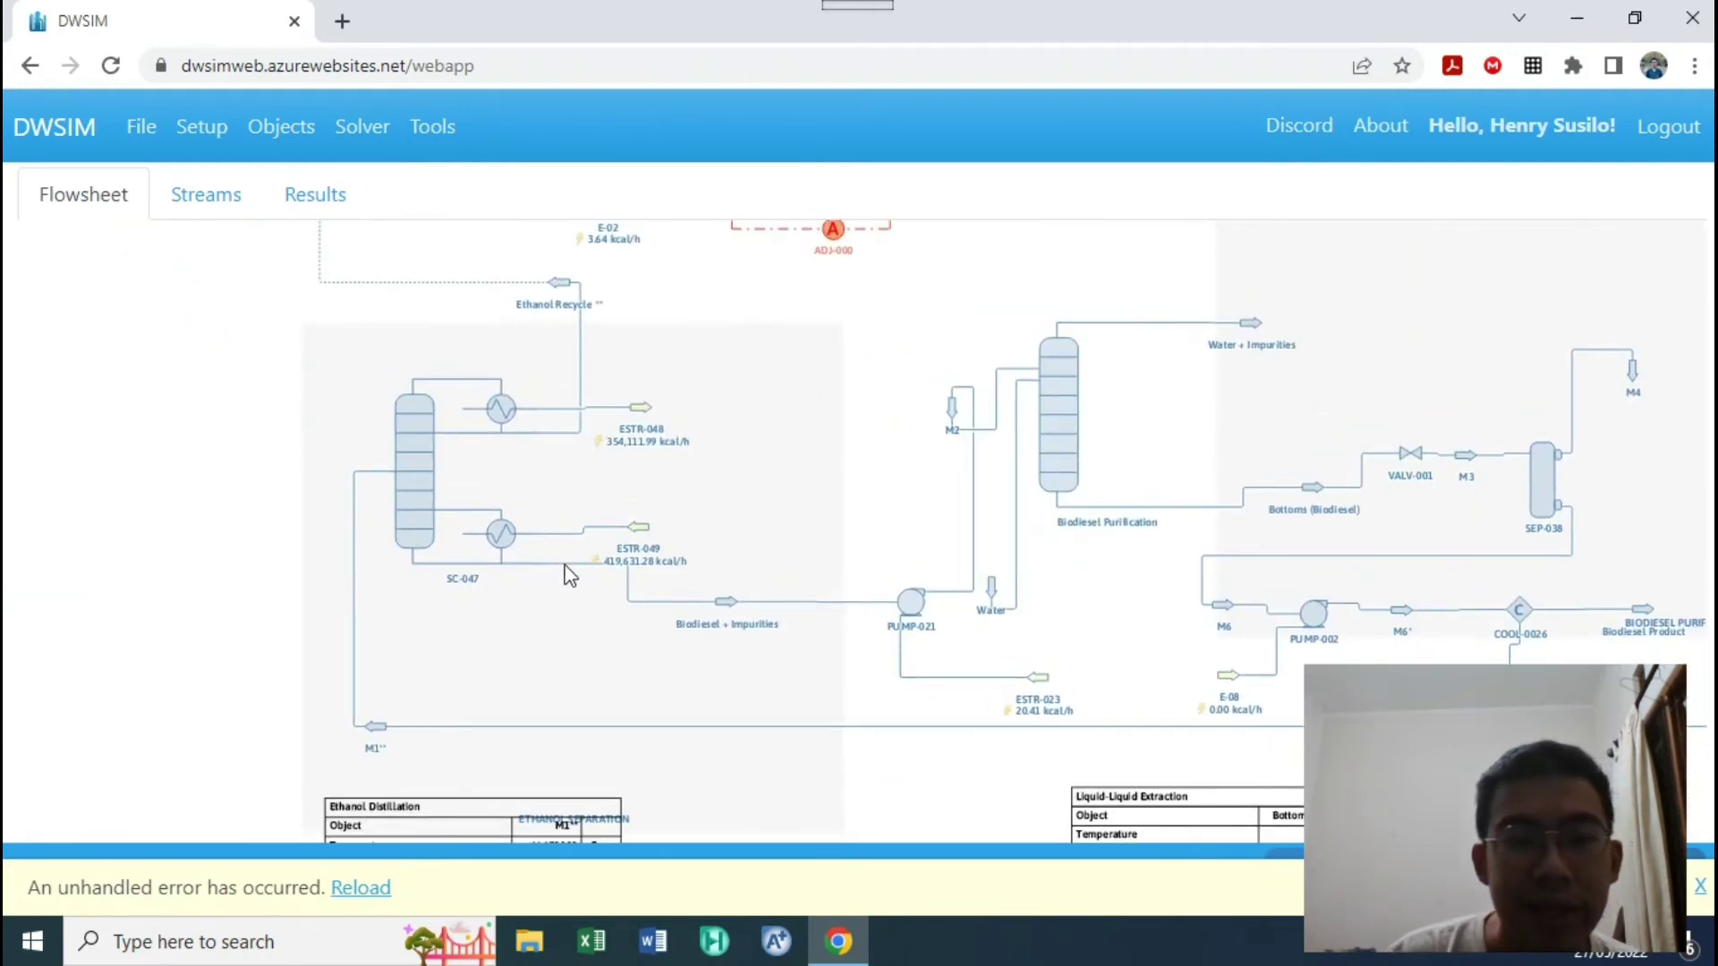
pyautogui.moveTo(726, 604)
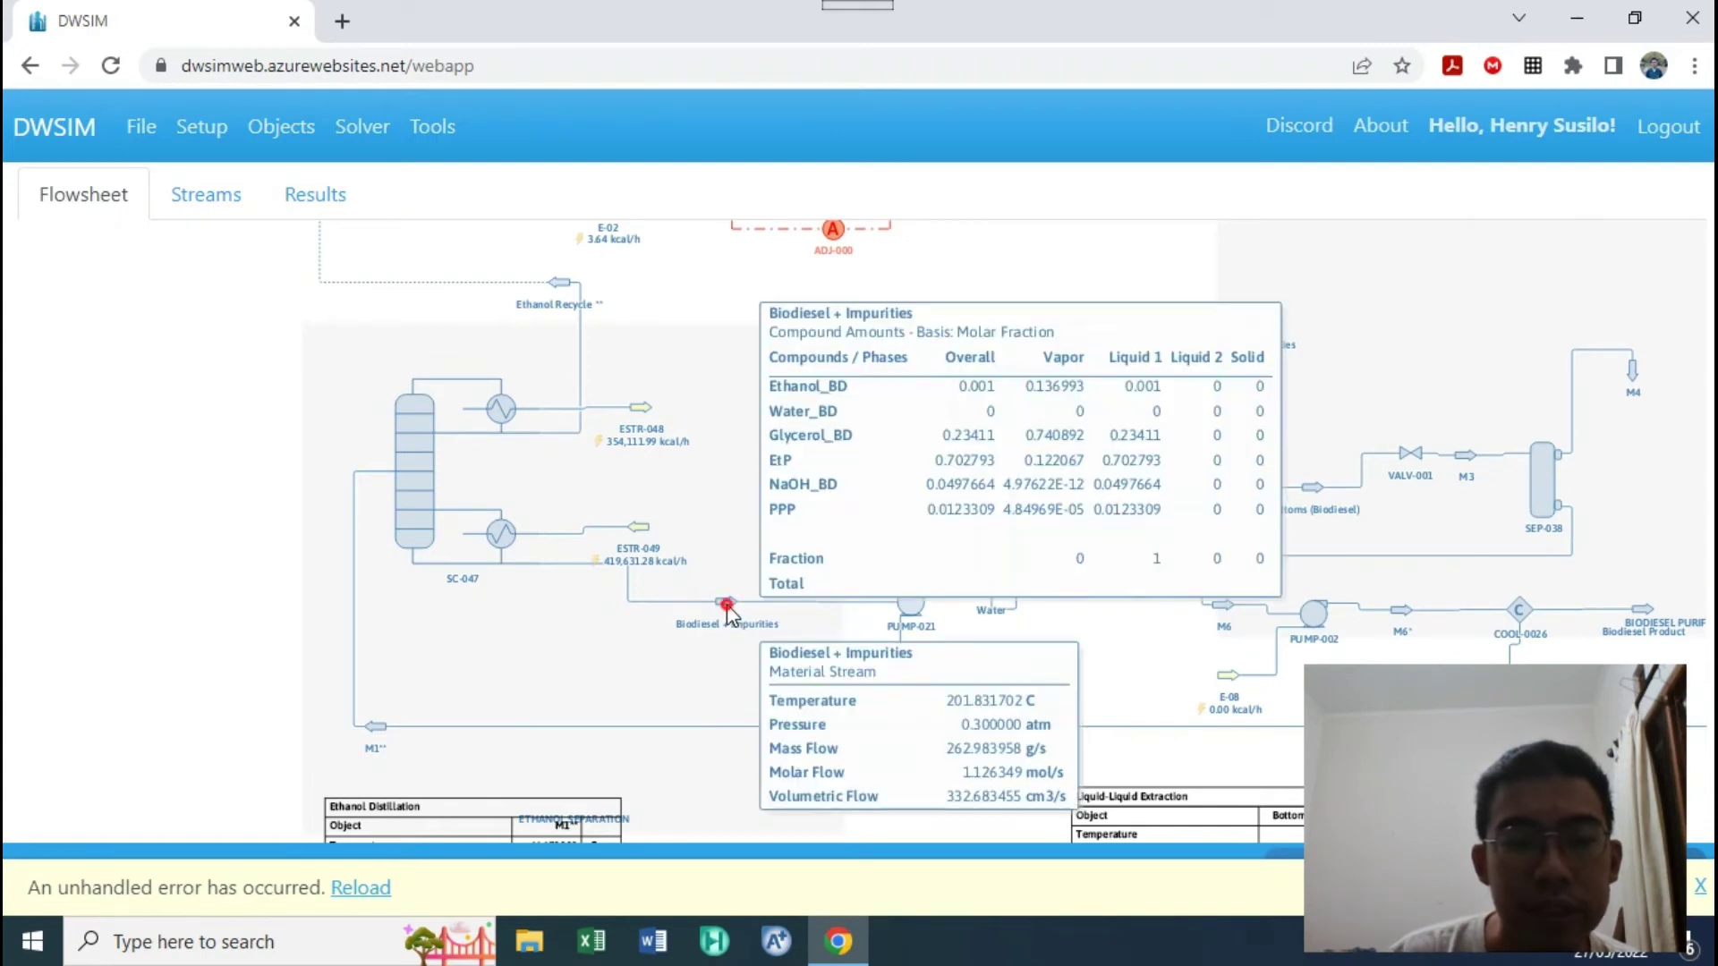
pyautogui.rightClick(727, 604)
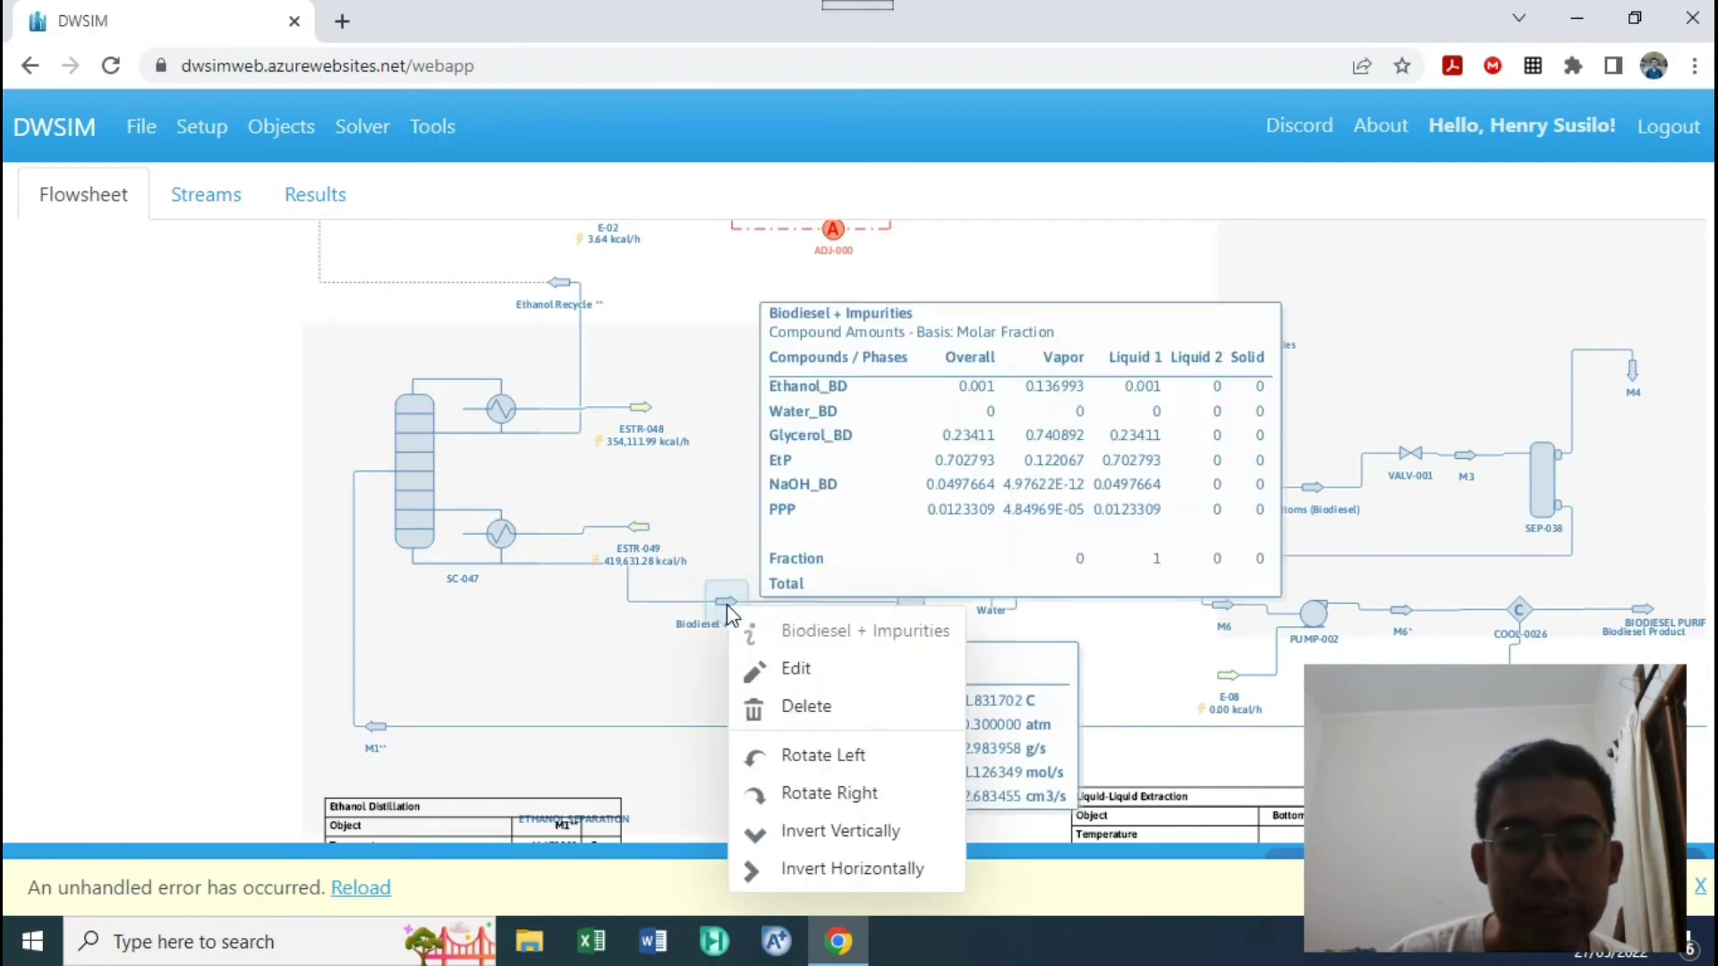
pyautogui.click(791, 669)
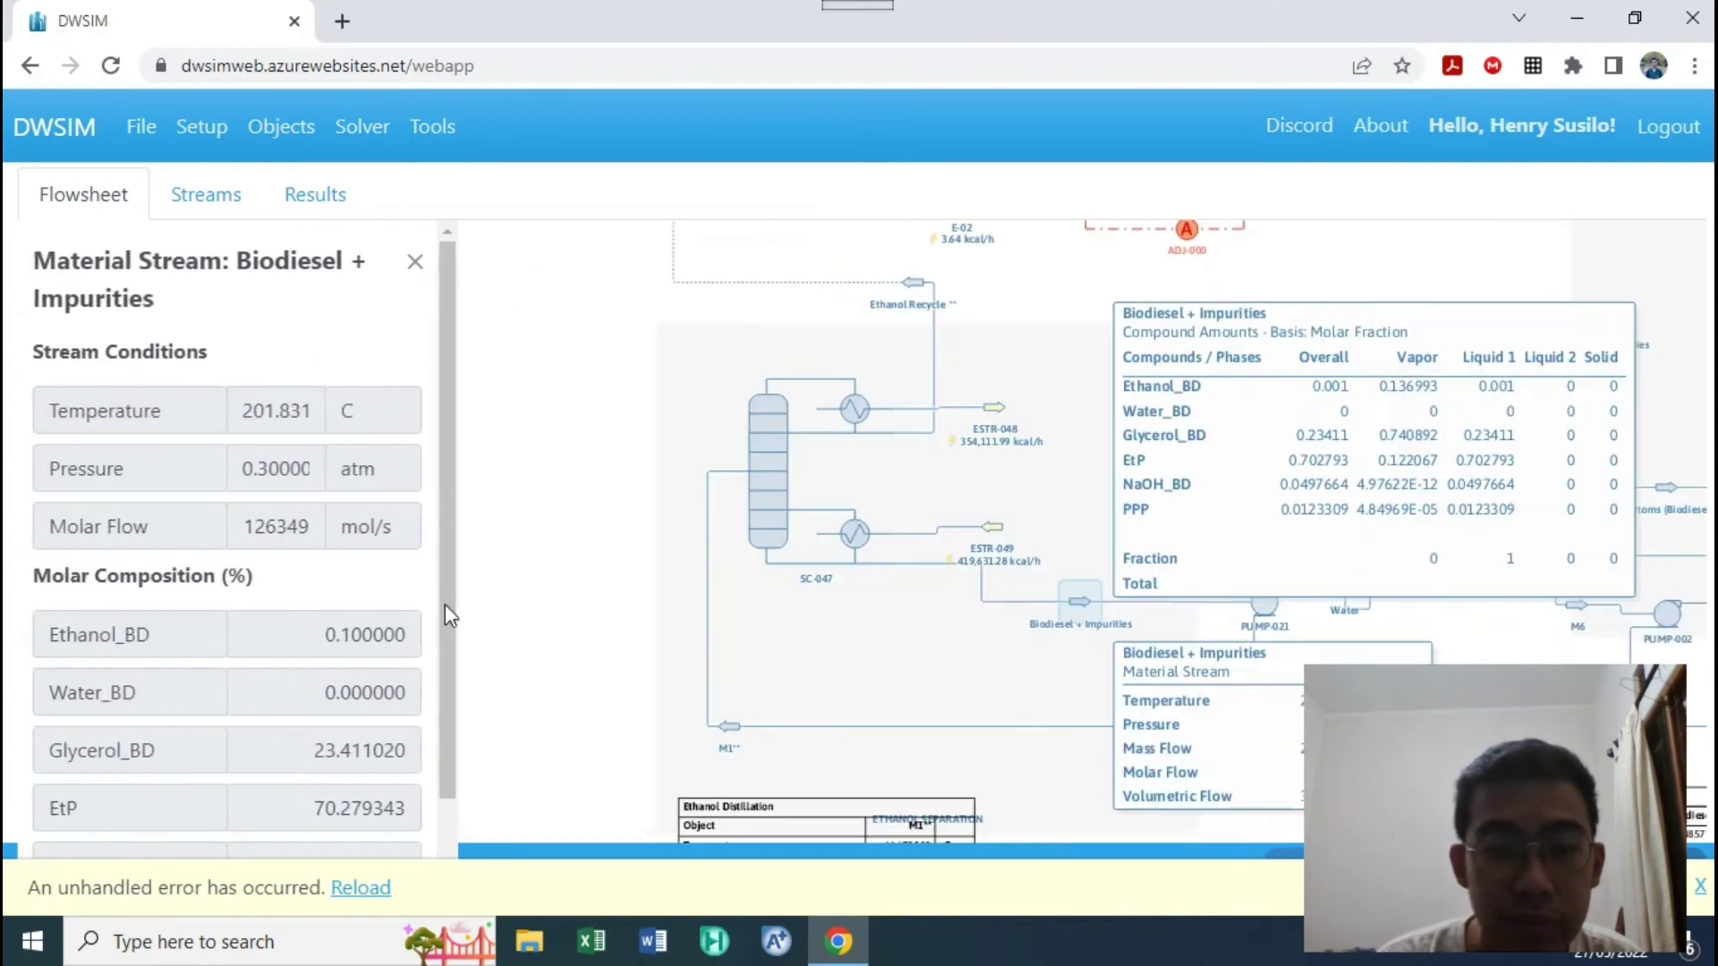
pyautogui.scroll(-1, 237, 638)
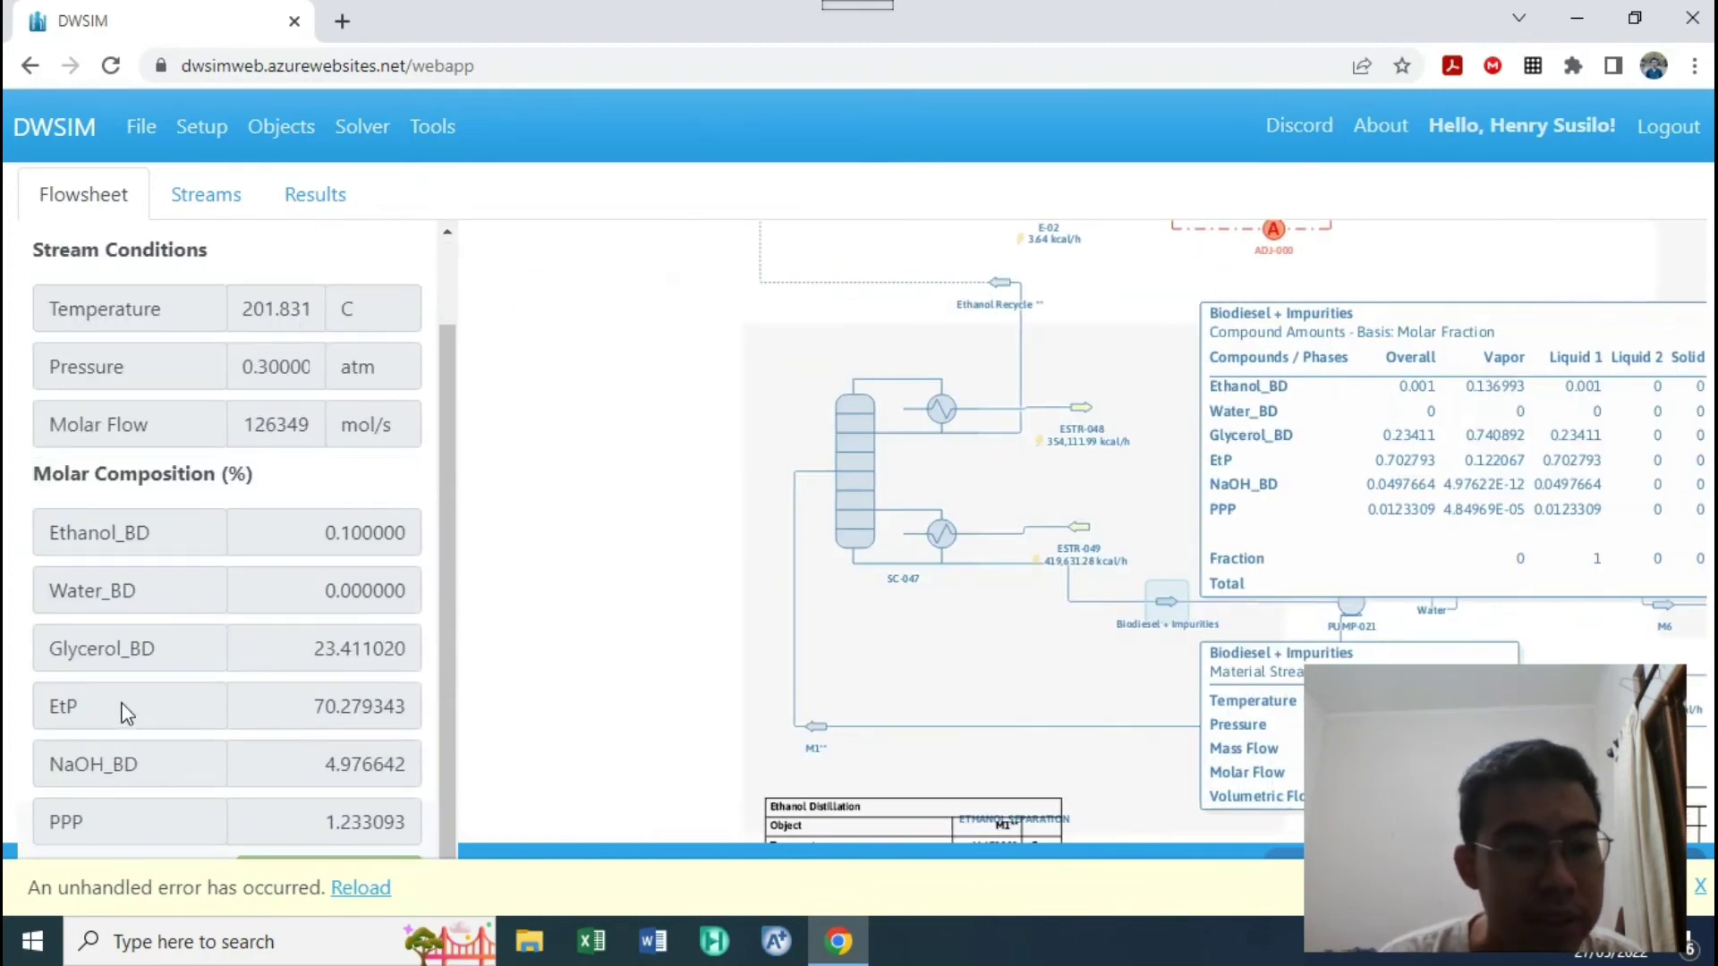
pyautogui.moveTo(315, 707); pyautogui.dragTo(393, 712)
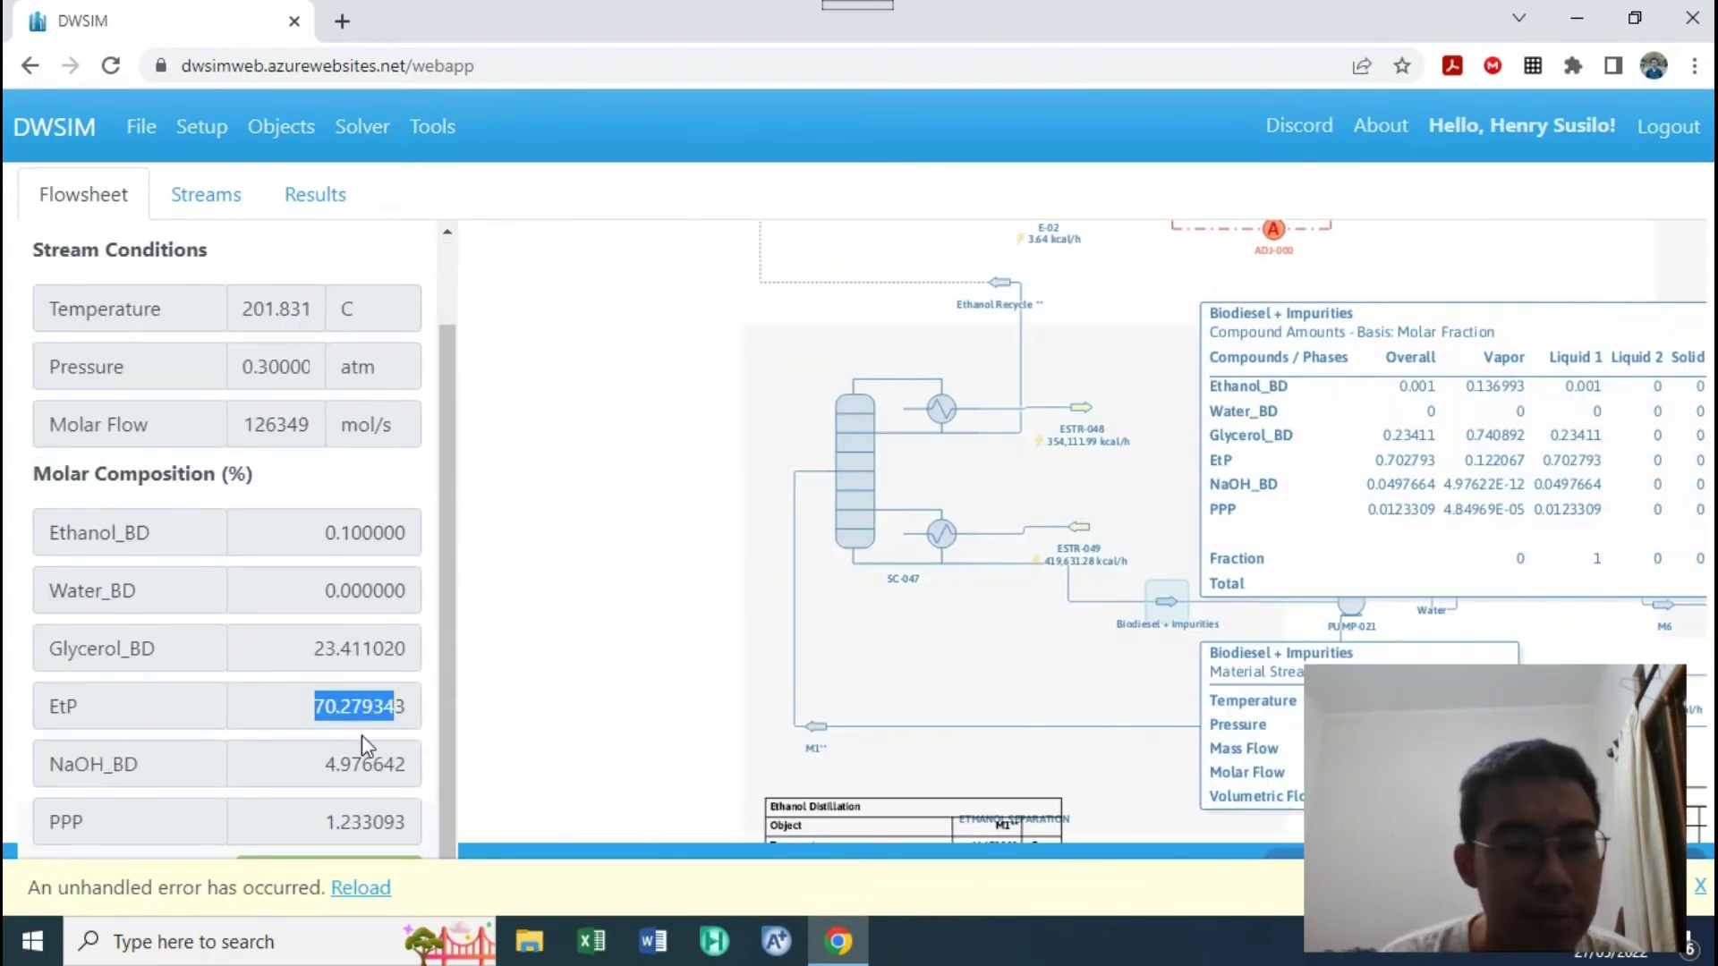
pyautogui.click(230, 706)
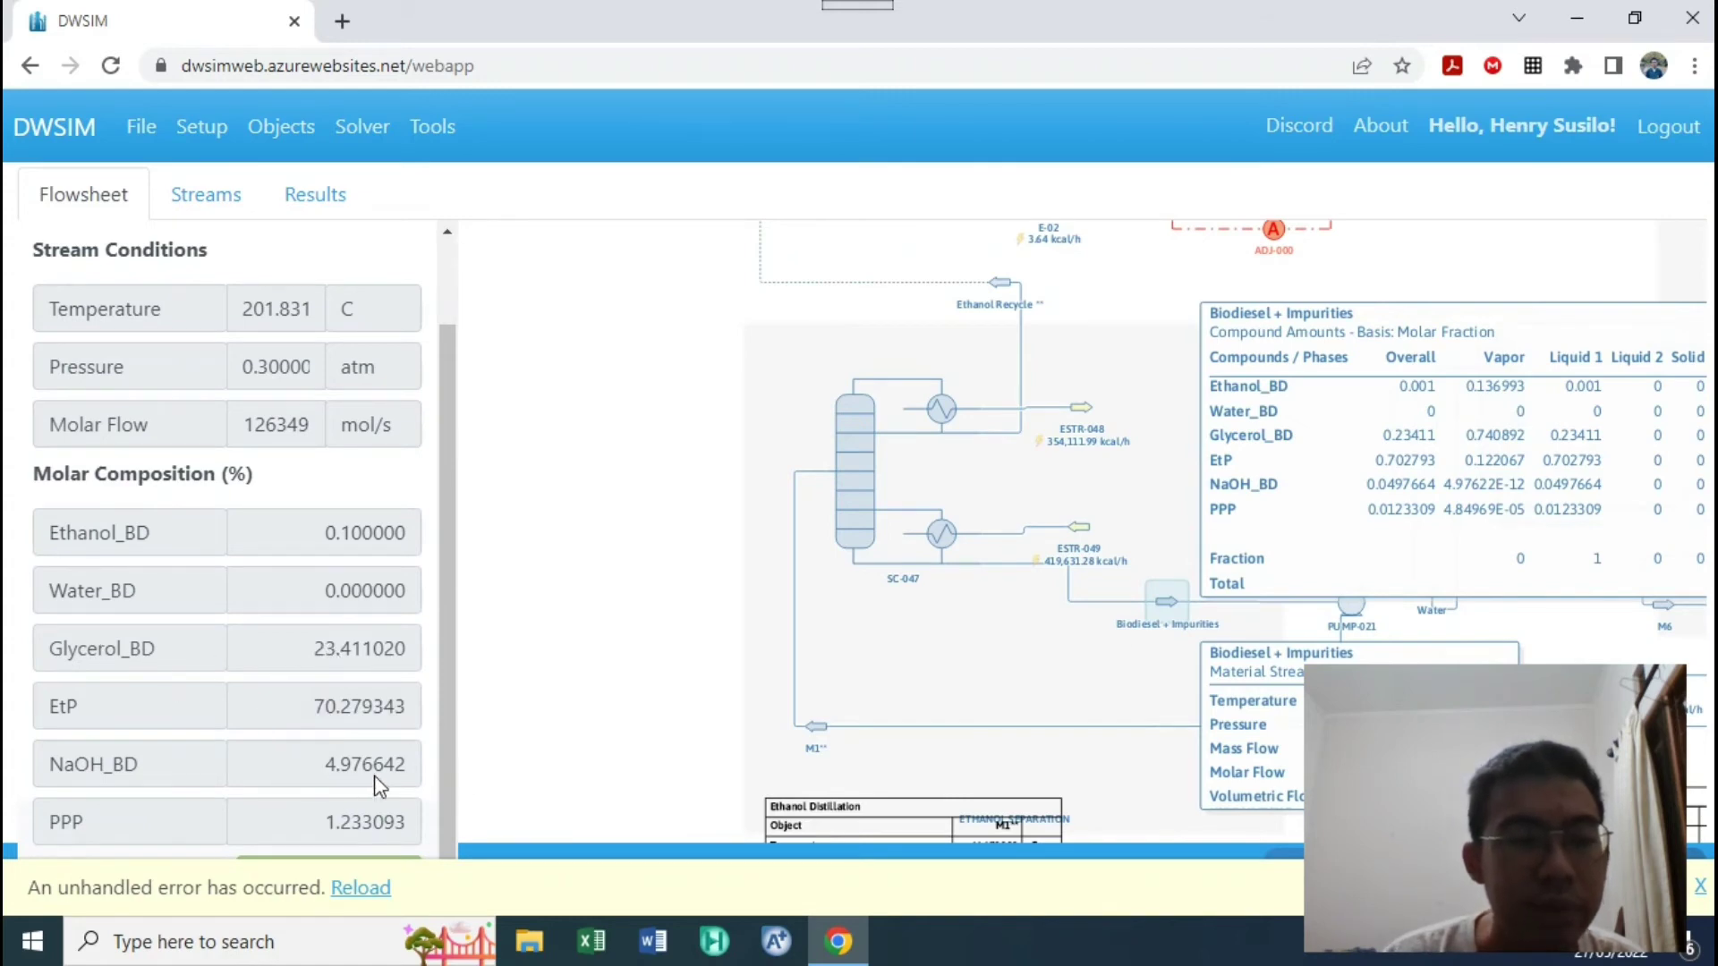
pyautogui.click(525, 452)
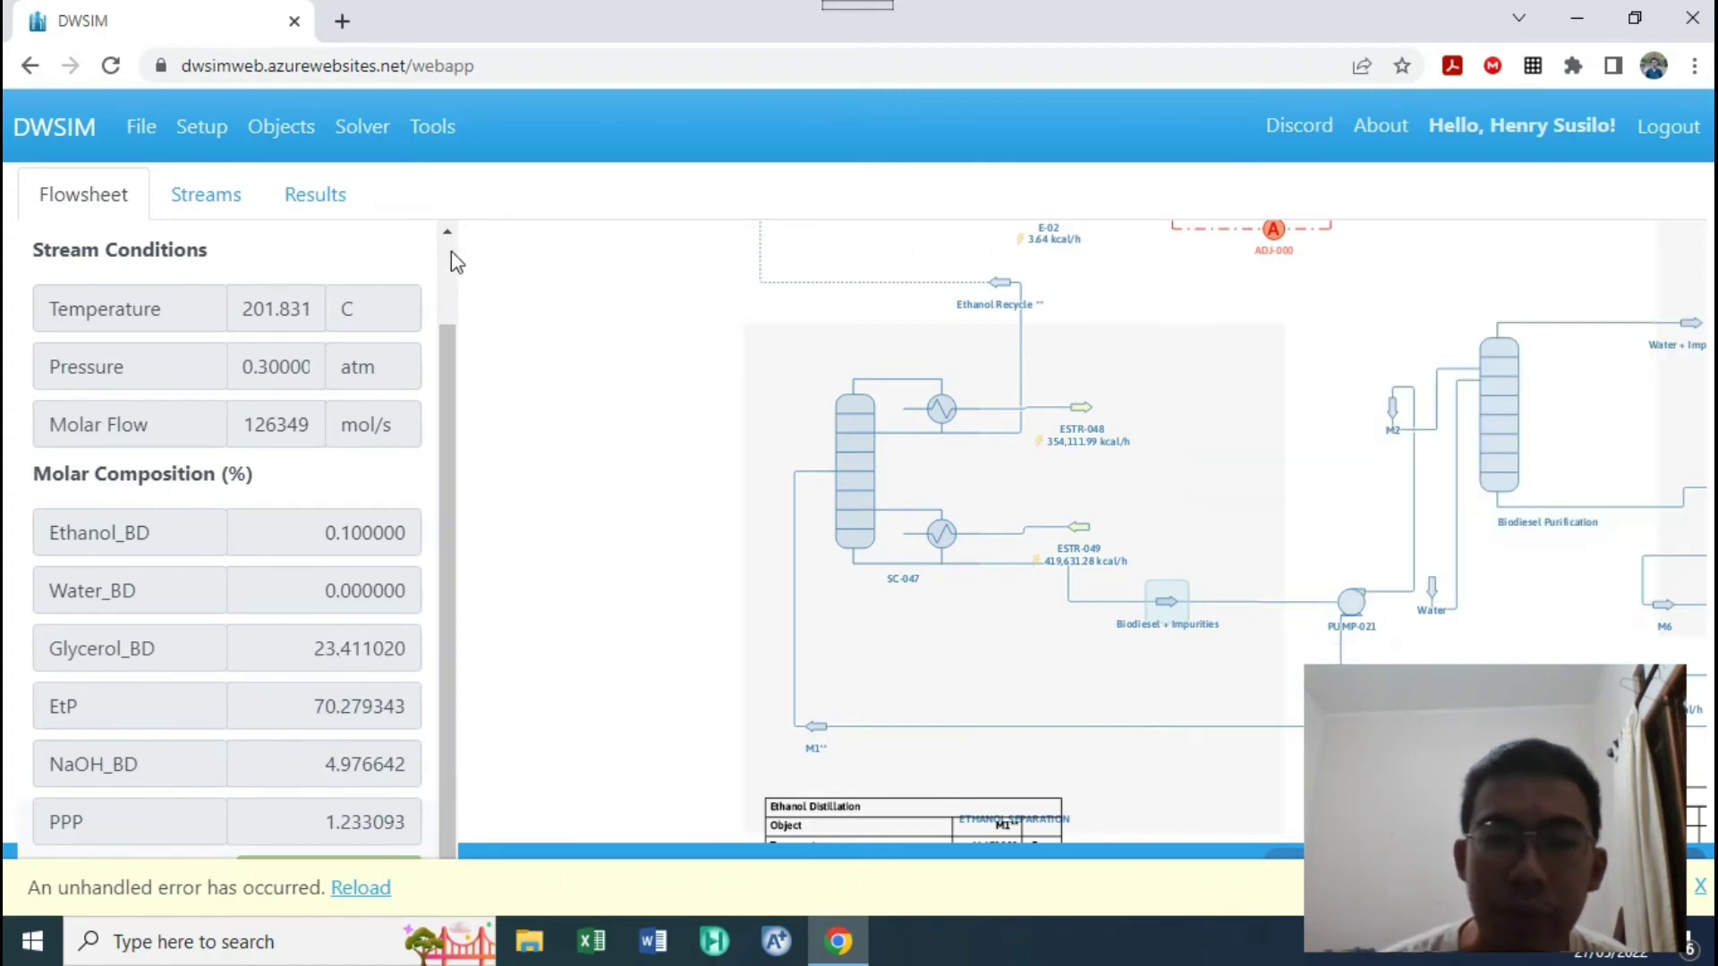
pyautogui.click(593, 386)
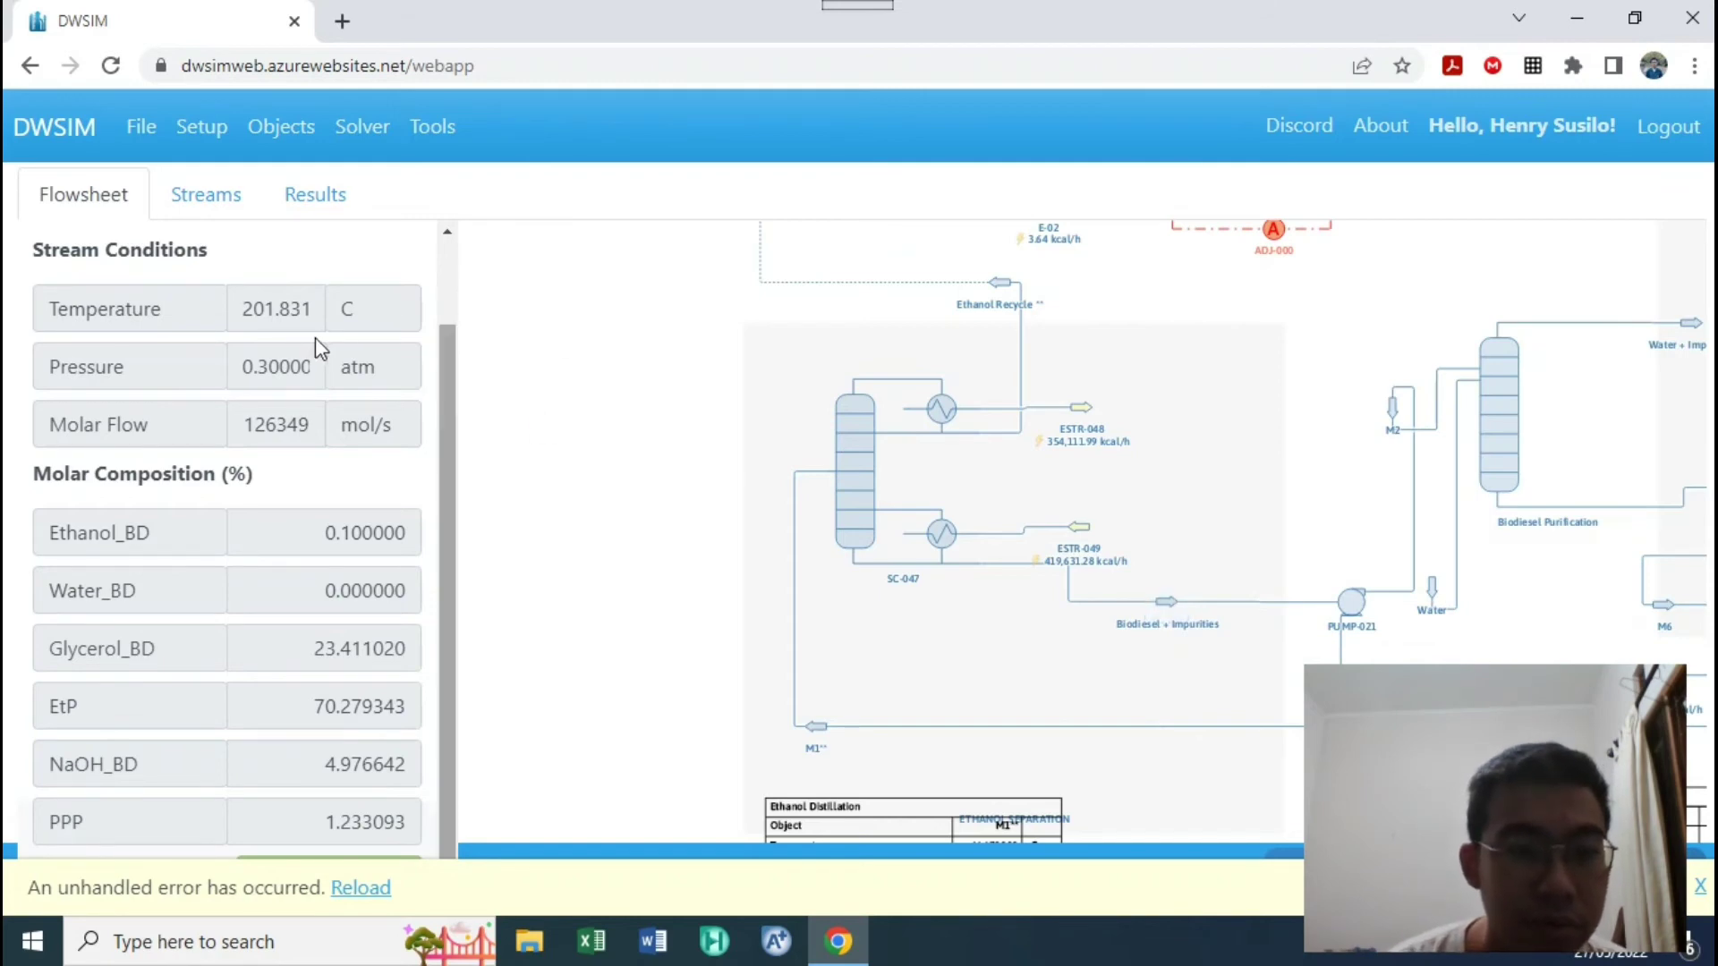
pyautogui.scroll(2, 319, 346)
pyautogui.click(415, 261)
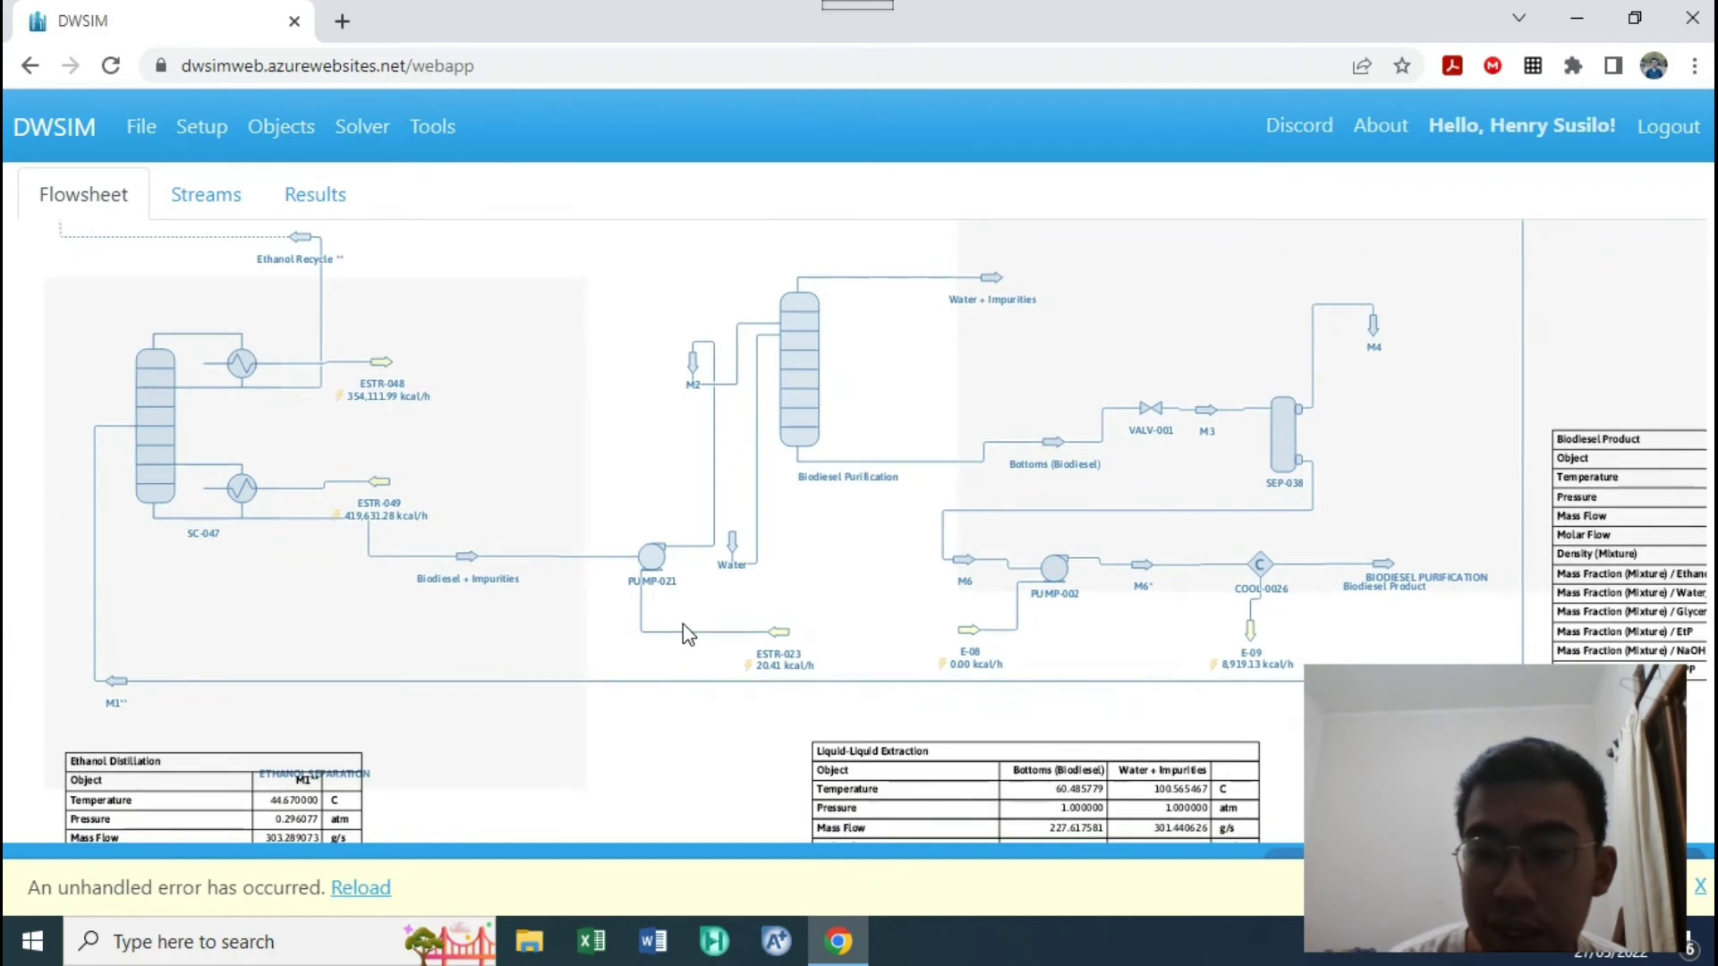
# Step: Review the conditions and EtP content of the Biodiesel Product stream, and close its properties
pyautogui.click(1383, 566)
pyautogui.rightClick(1383, 564)
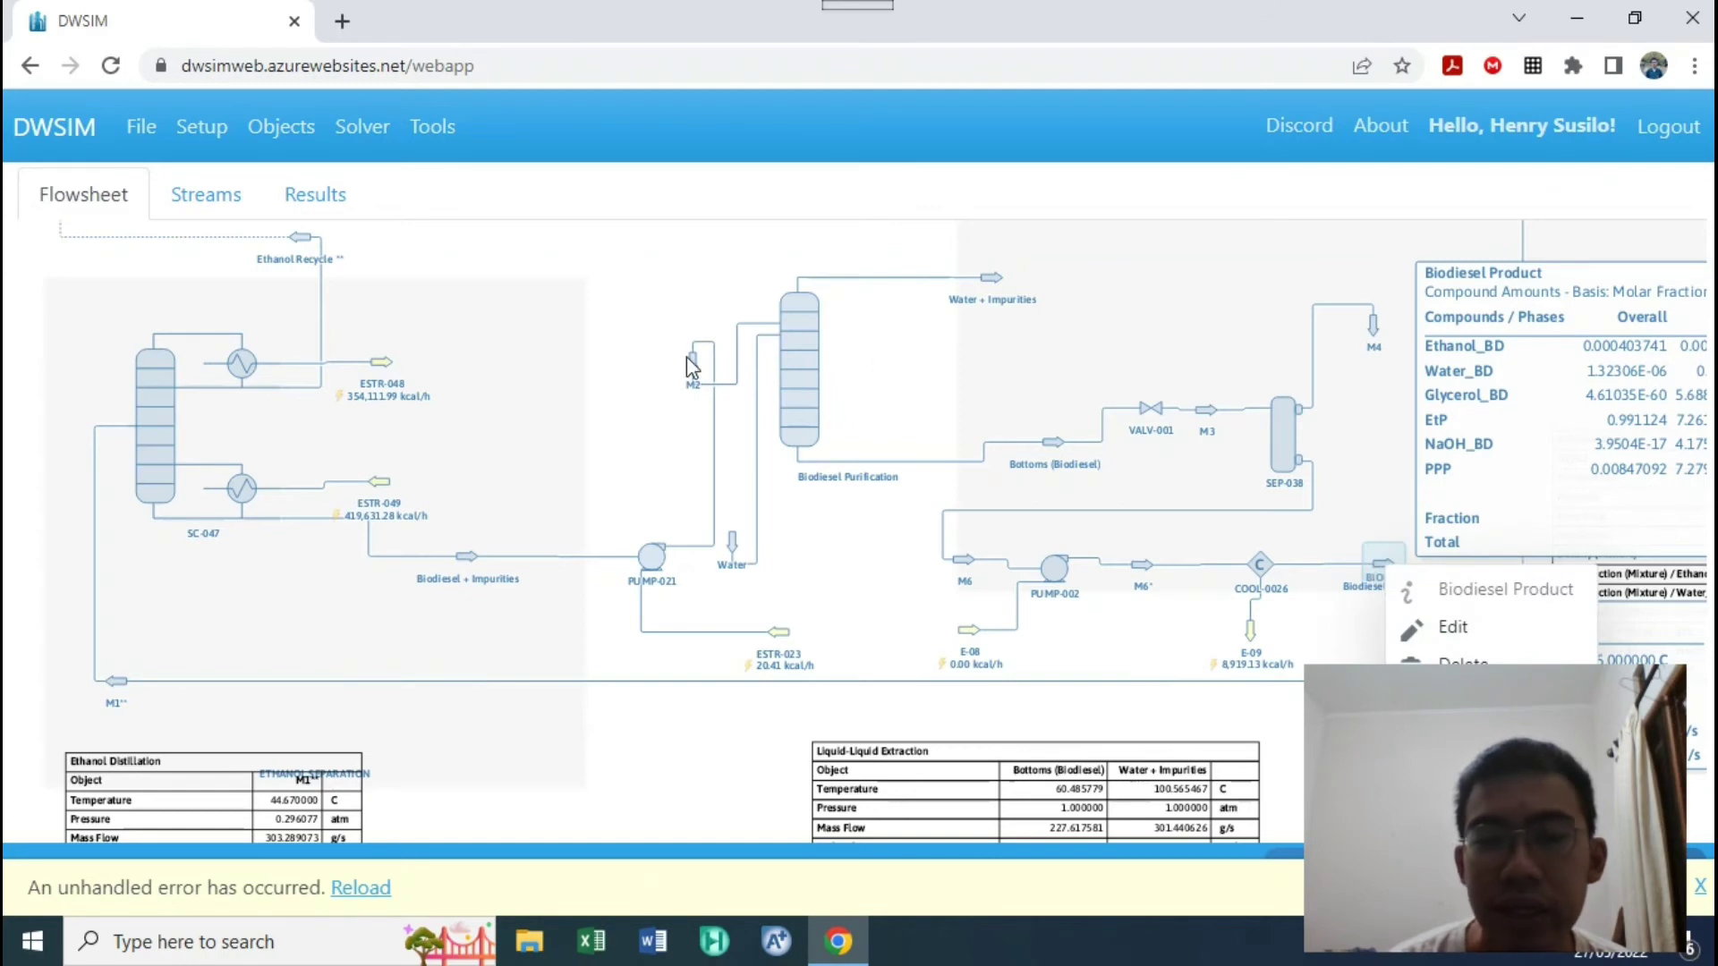
pyautogui.click(1432, 626)
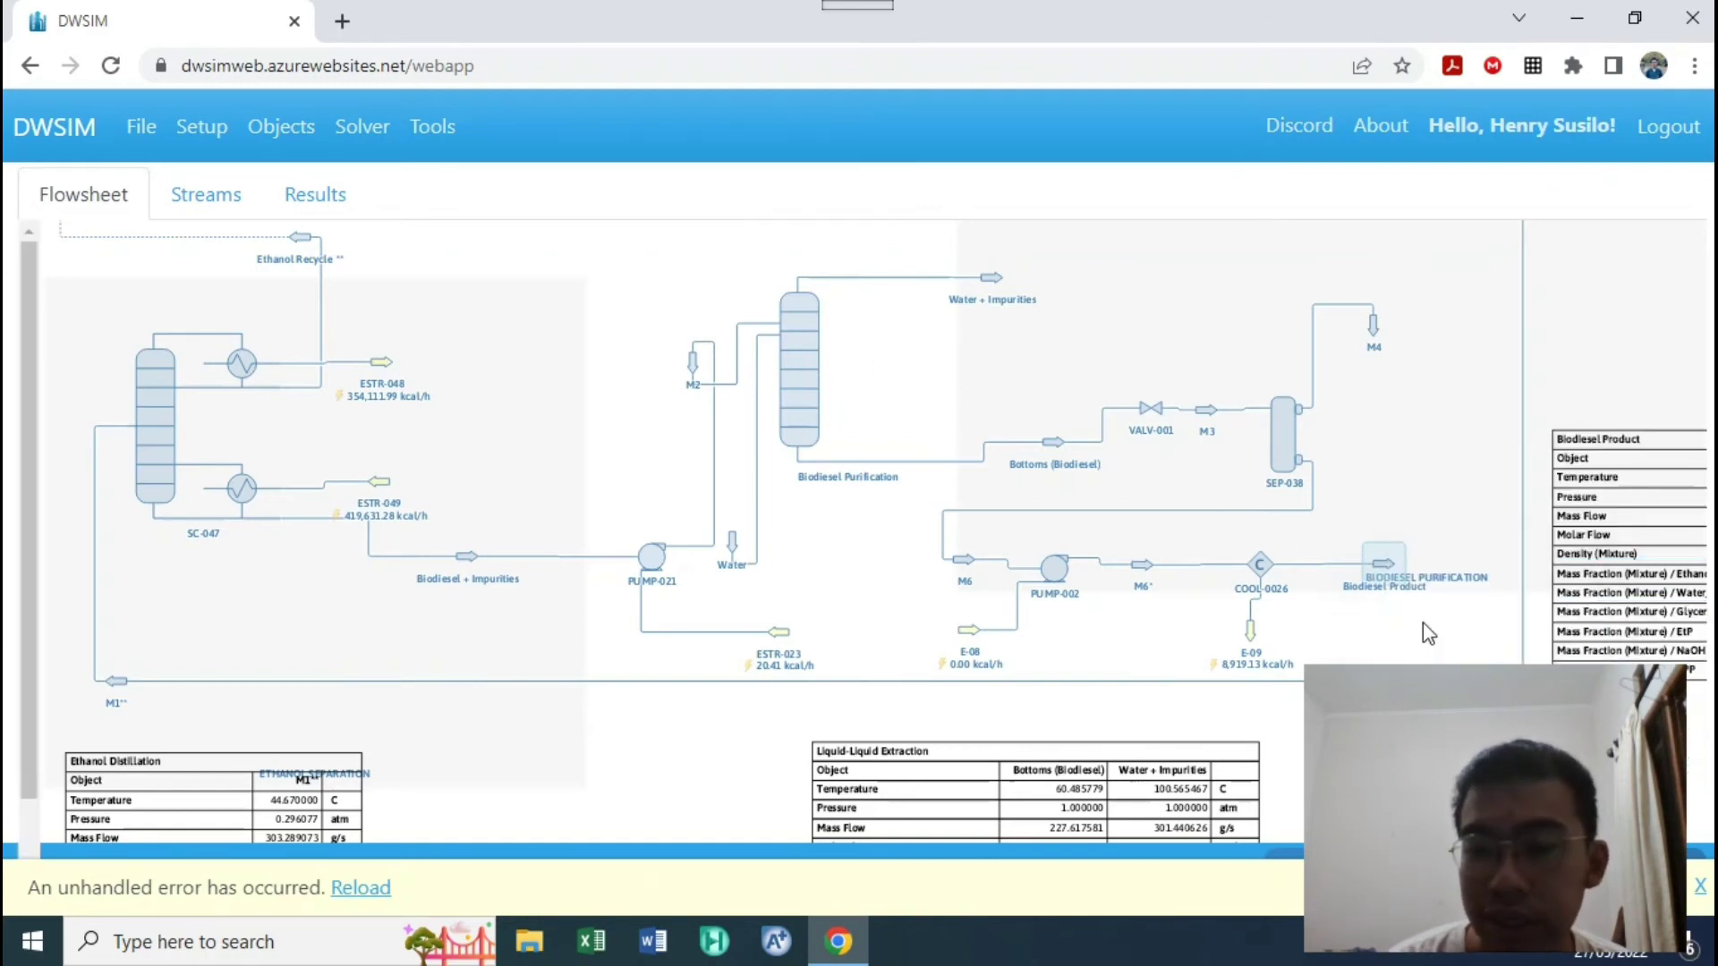
pyautogui.scroll(-1, 312, 737)
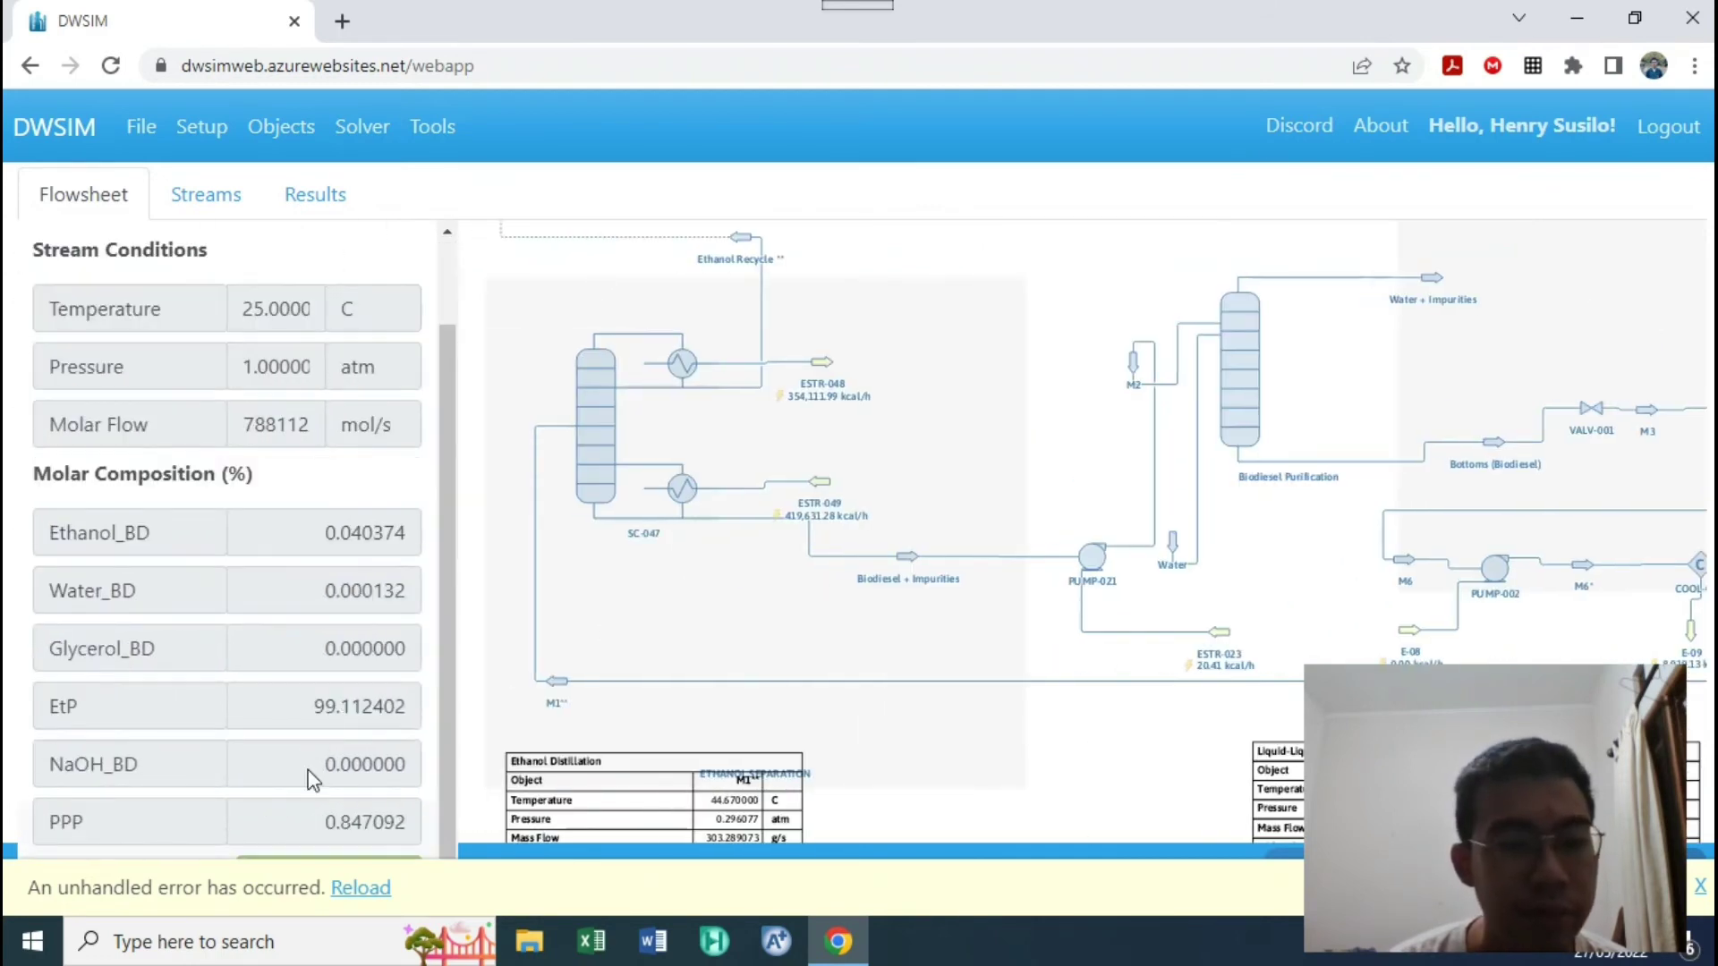
pyautogui.doubleClick(94, 706)
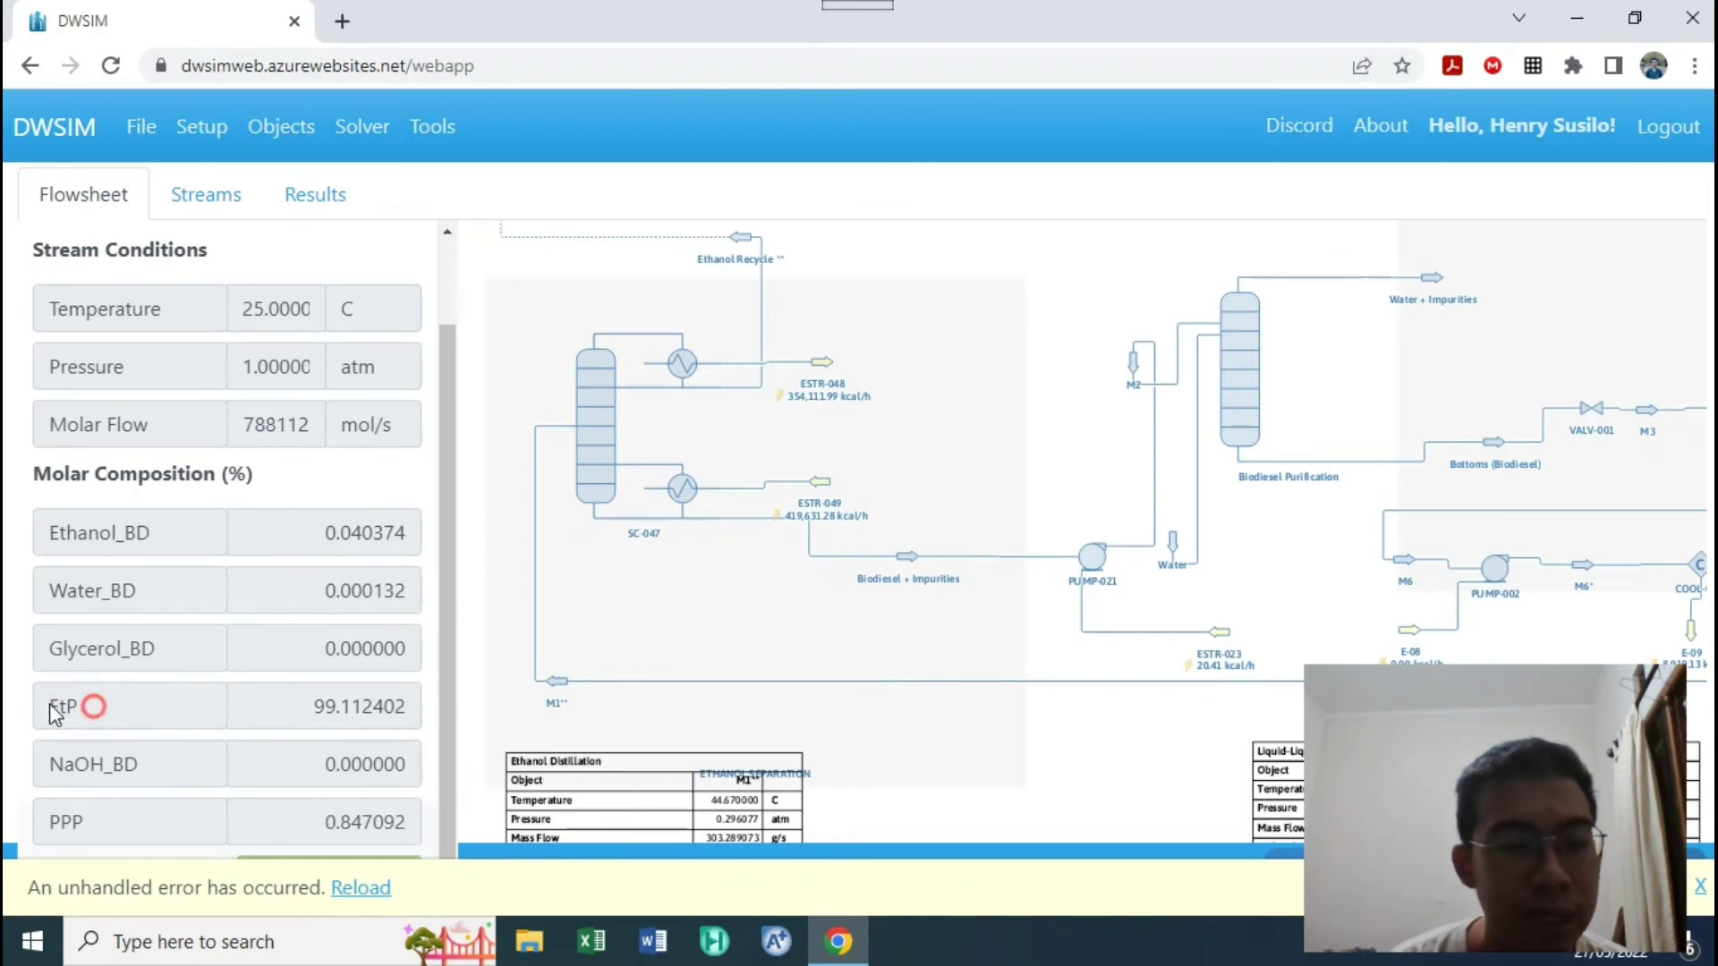
pyautogui.scroll(1, 429, 739)
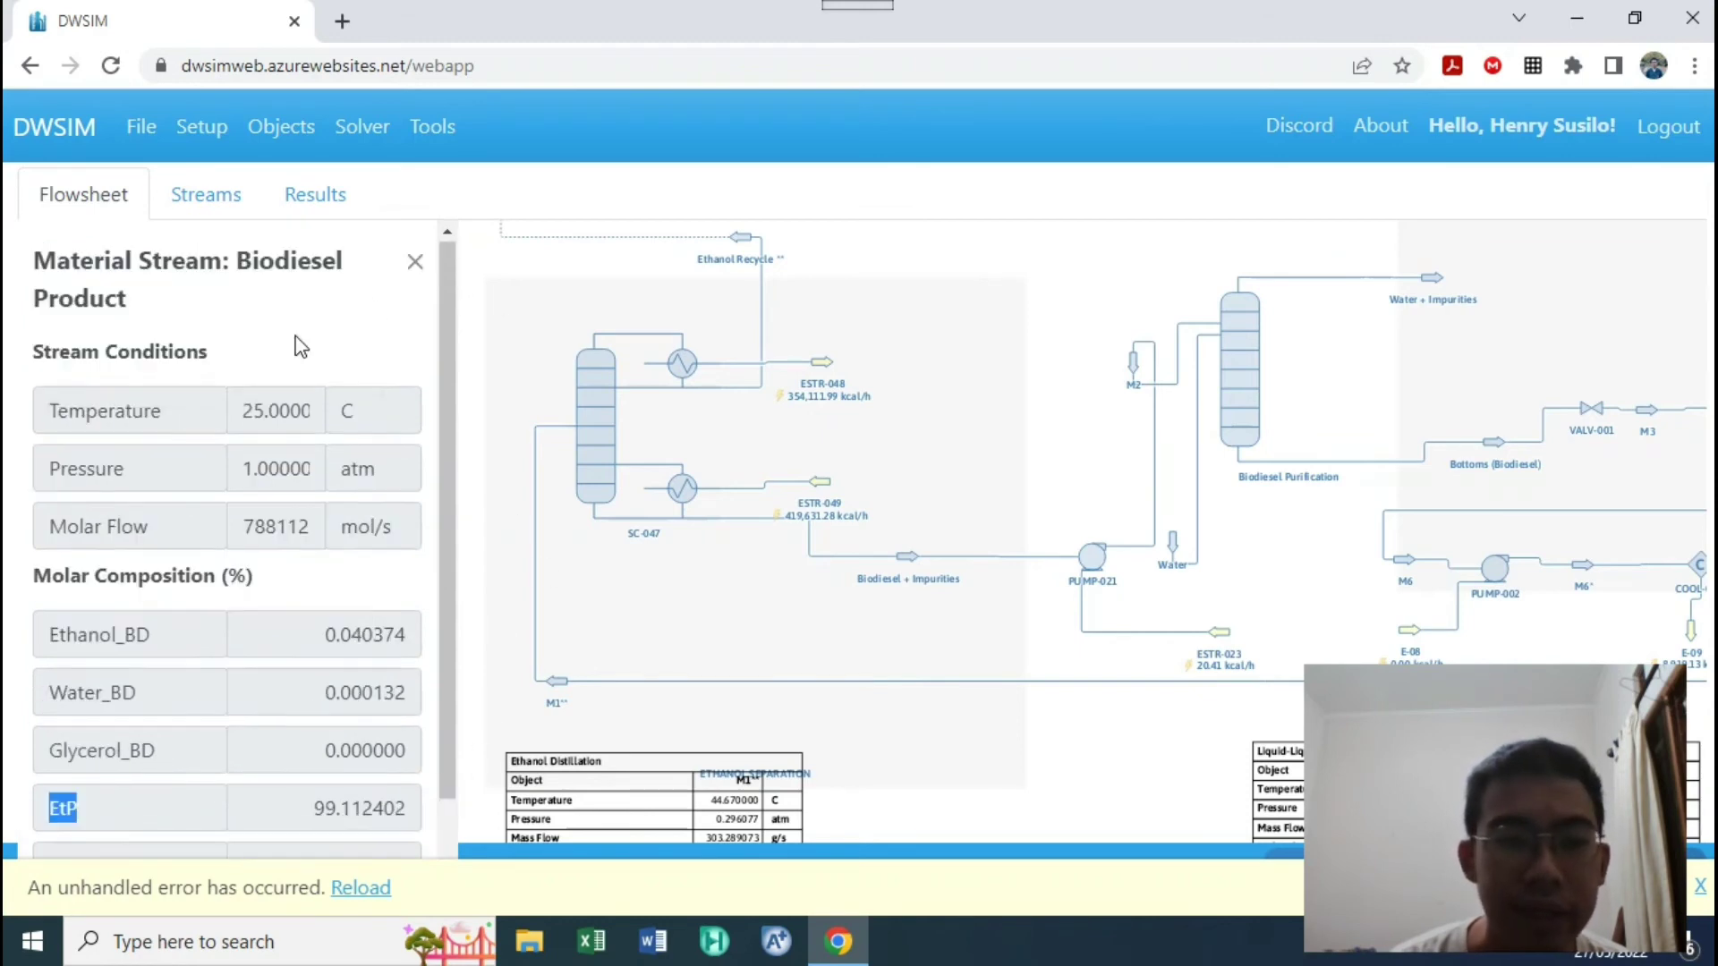
pyautogui.click(413, 264)
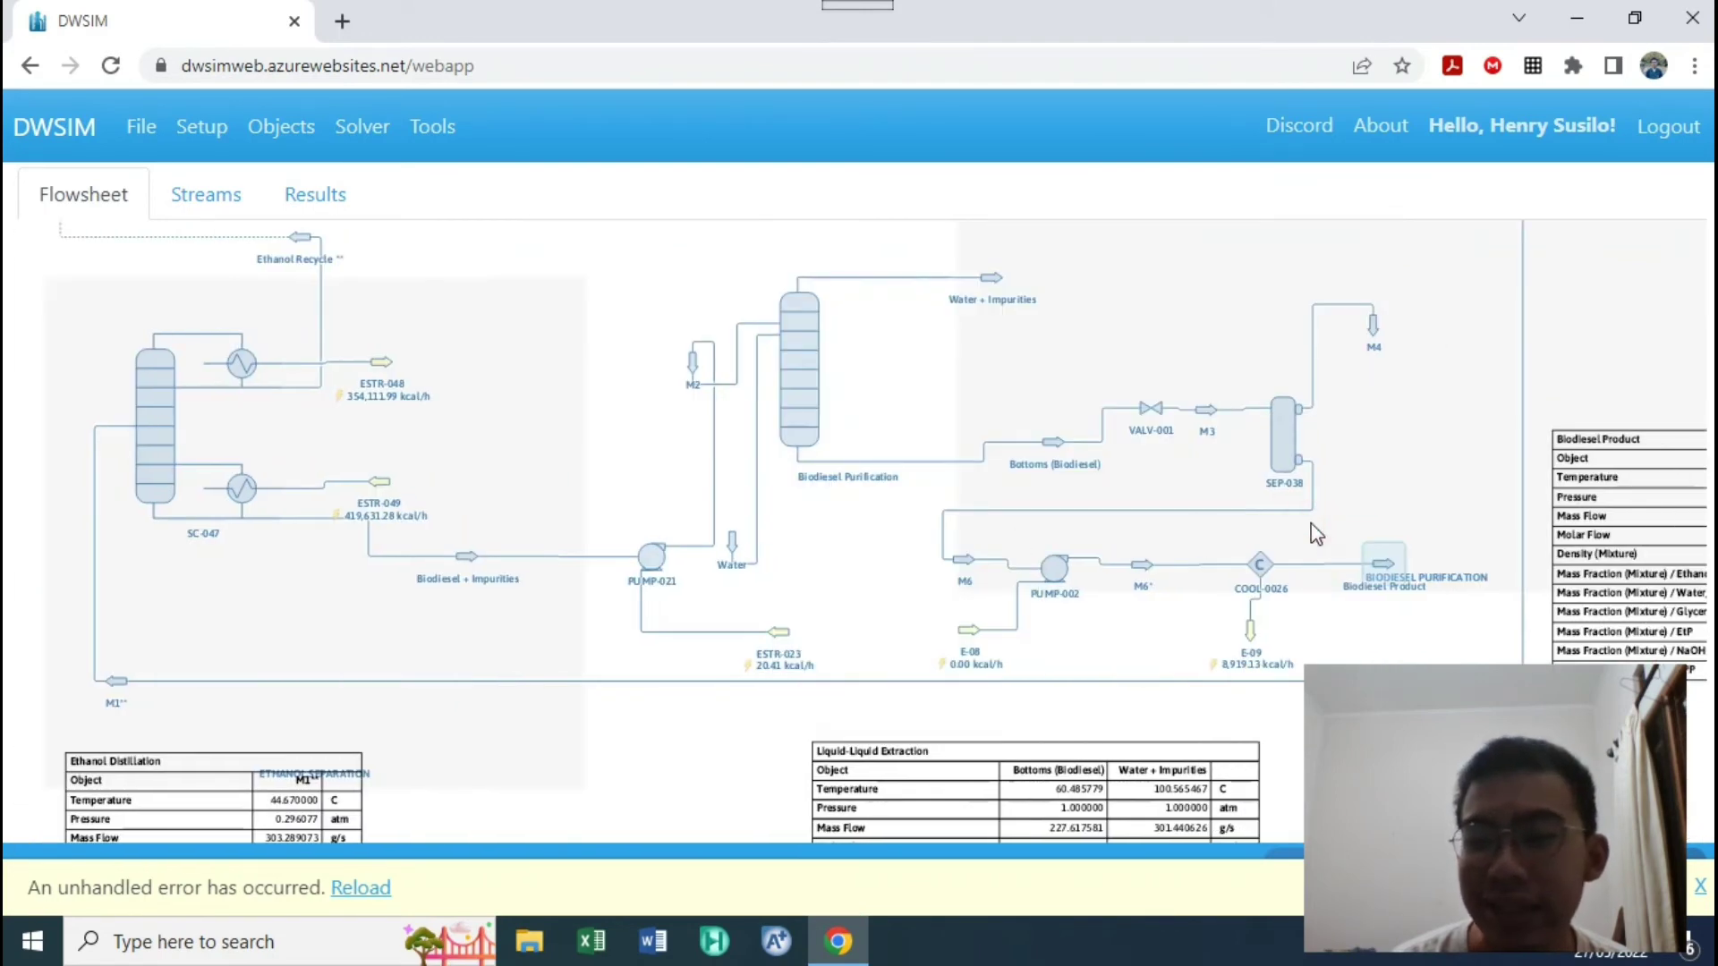
# Step: Review the Ethanol Distillation, Liquid-Liquid Extraction and Biodiesel Product tables, and bring up the property table for all streams
pyautogui.scroll(-1, 1308, 523)
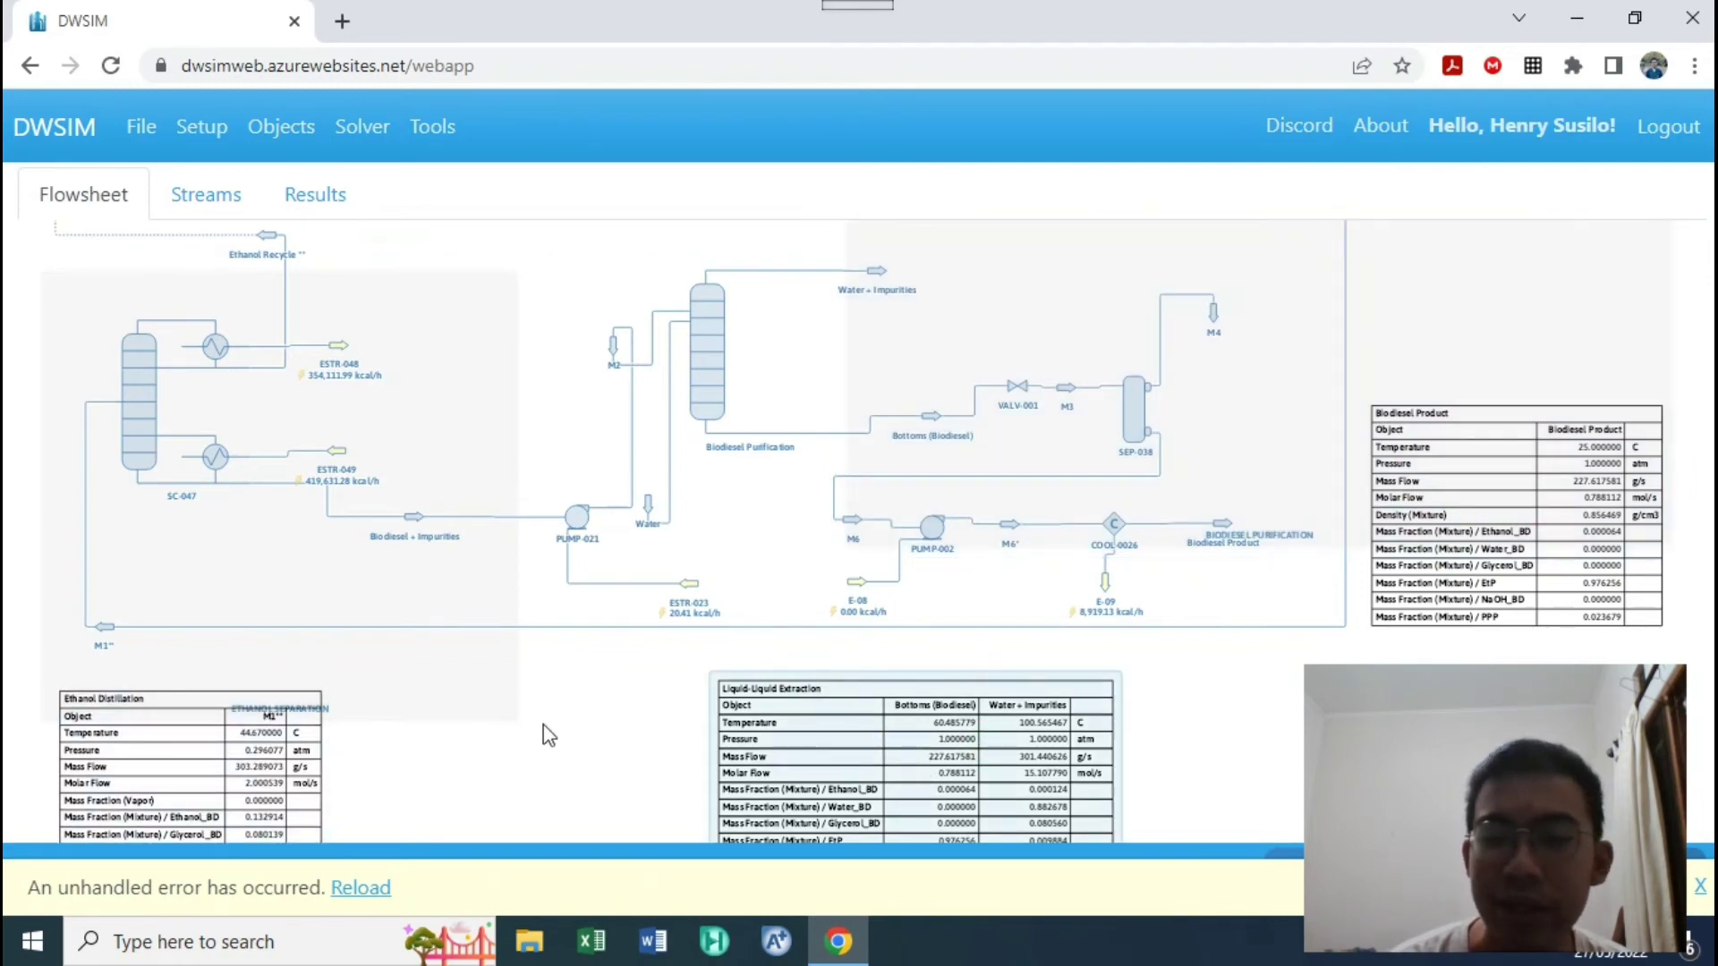
pyautogui.scroll(-3, 567, 691)
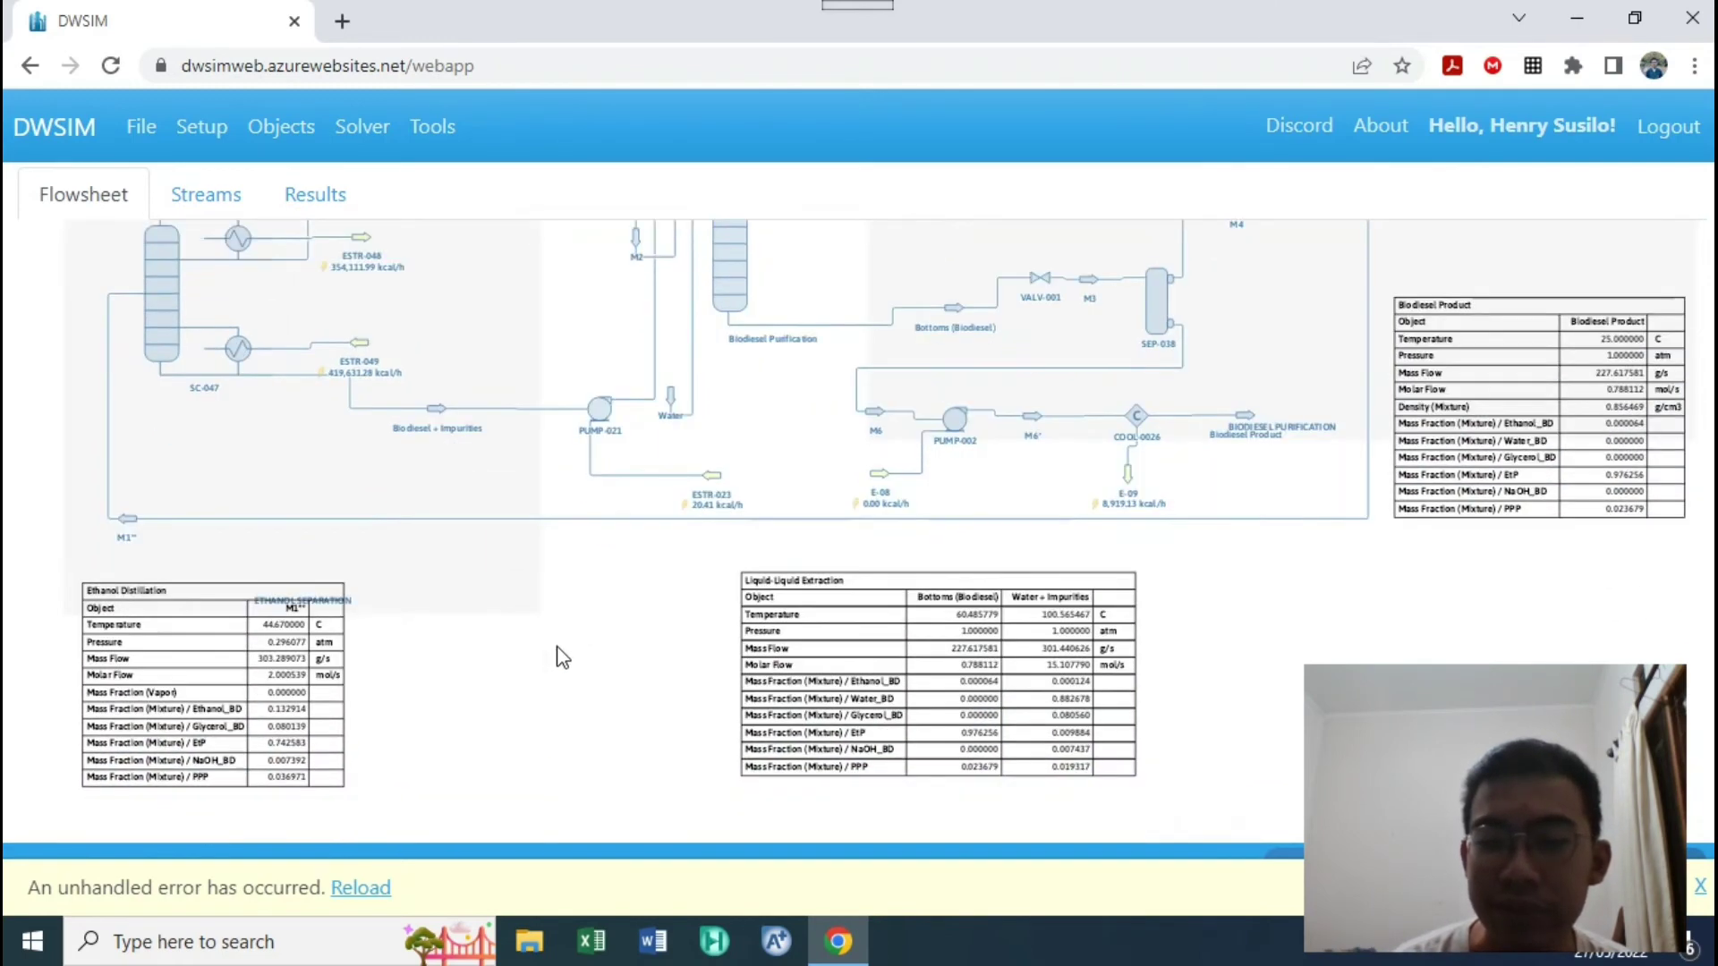
pyautogui.scroll(-1, 563, 657)
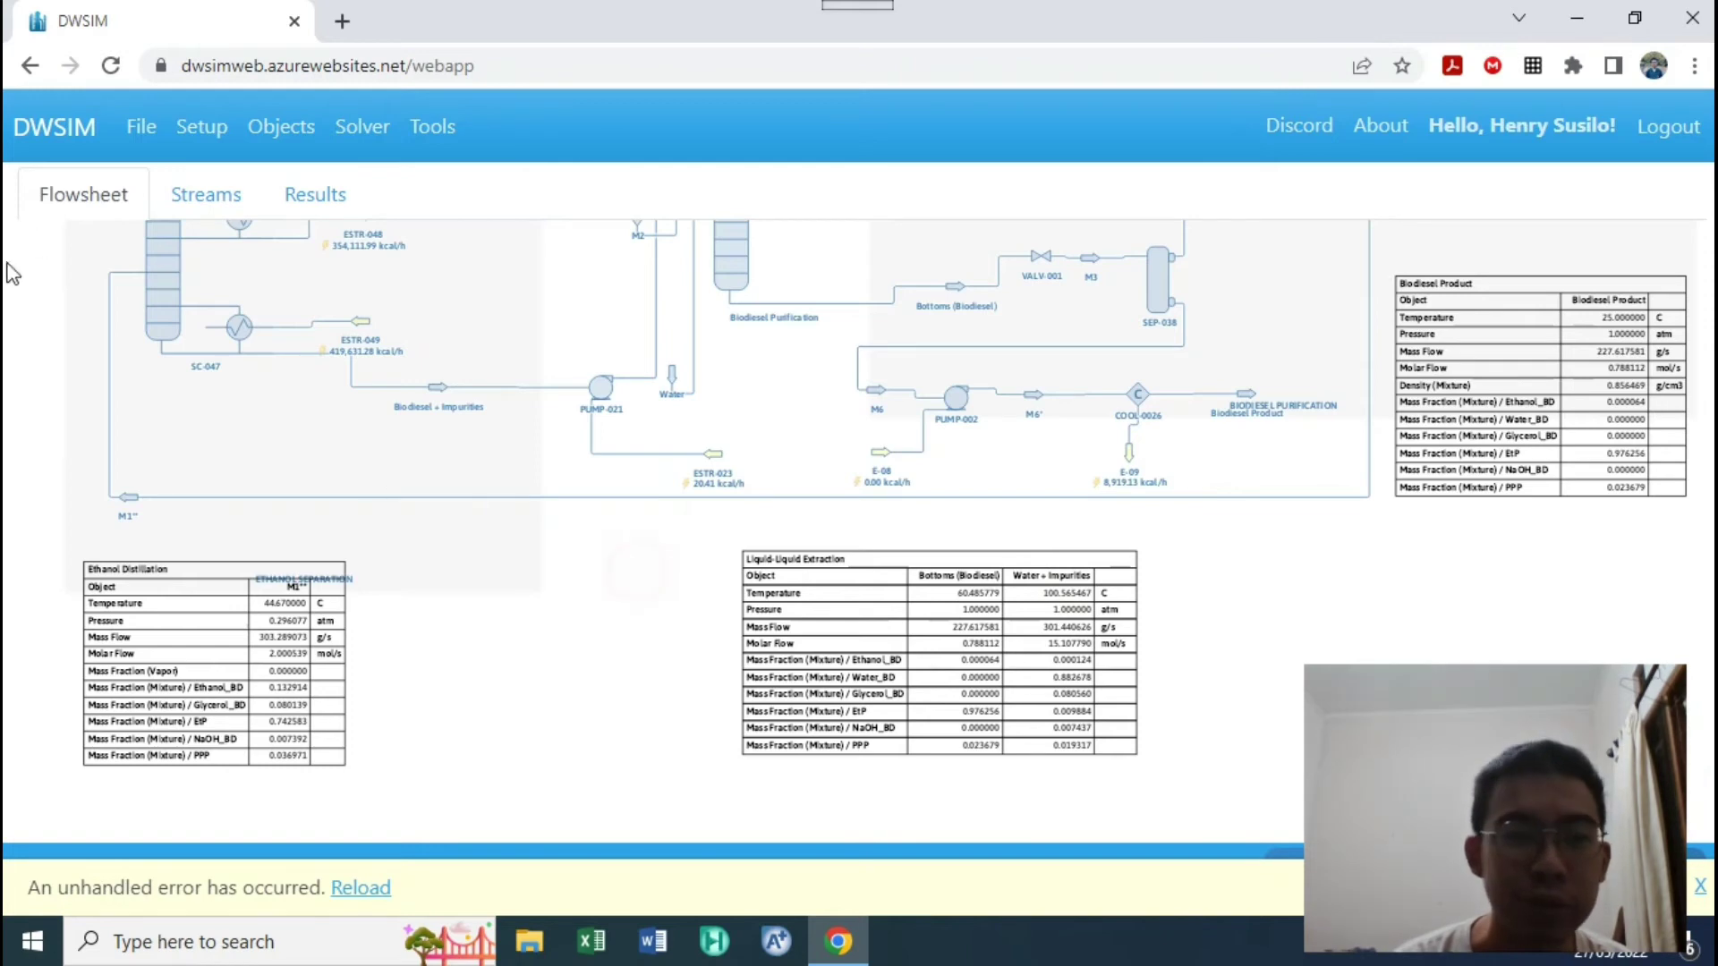
pyautogui.click(182, 204)
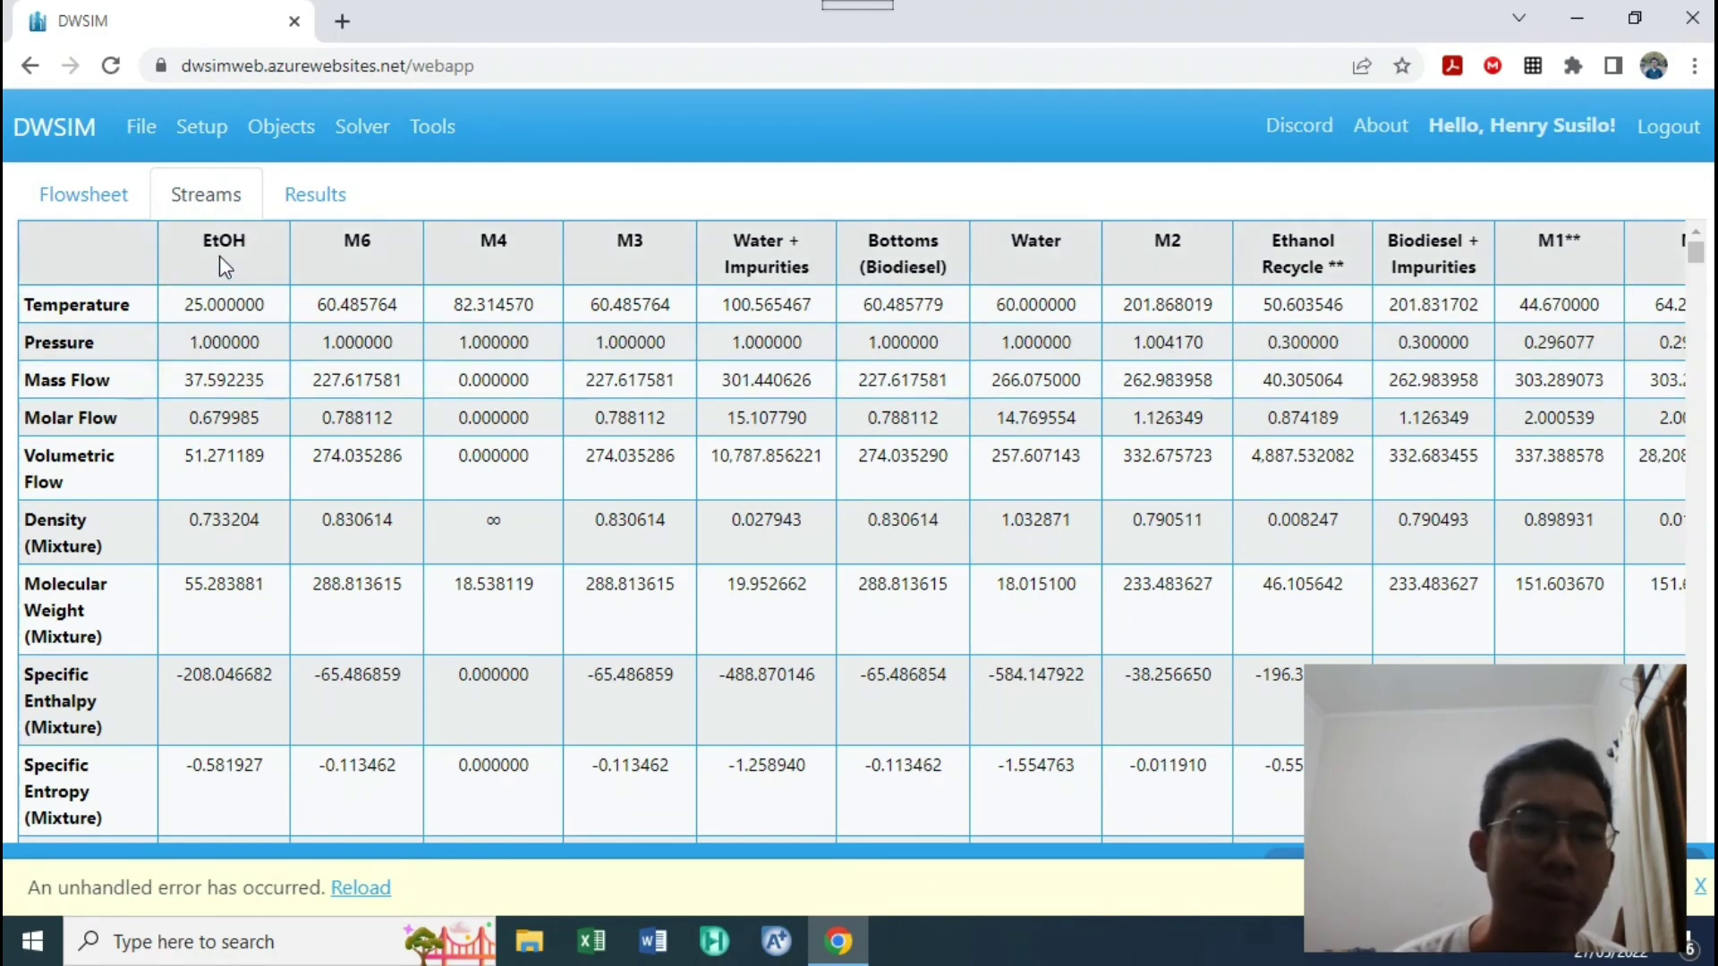
# Step: Examine the property table for all streams, from temperature, pressure and flows through to the vapor-phase properties
pyautogui.moveTo(220, 258); pyautogui.dragTo(1577, 265)
pyautogui.click(718, 301)
pyautogui.click(222, 331)
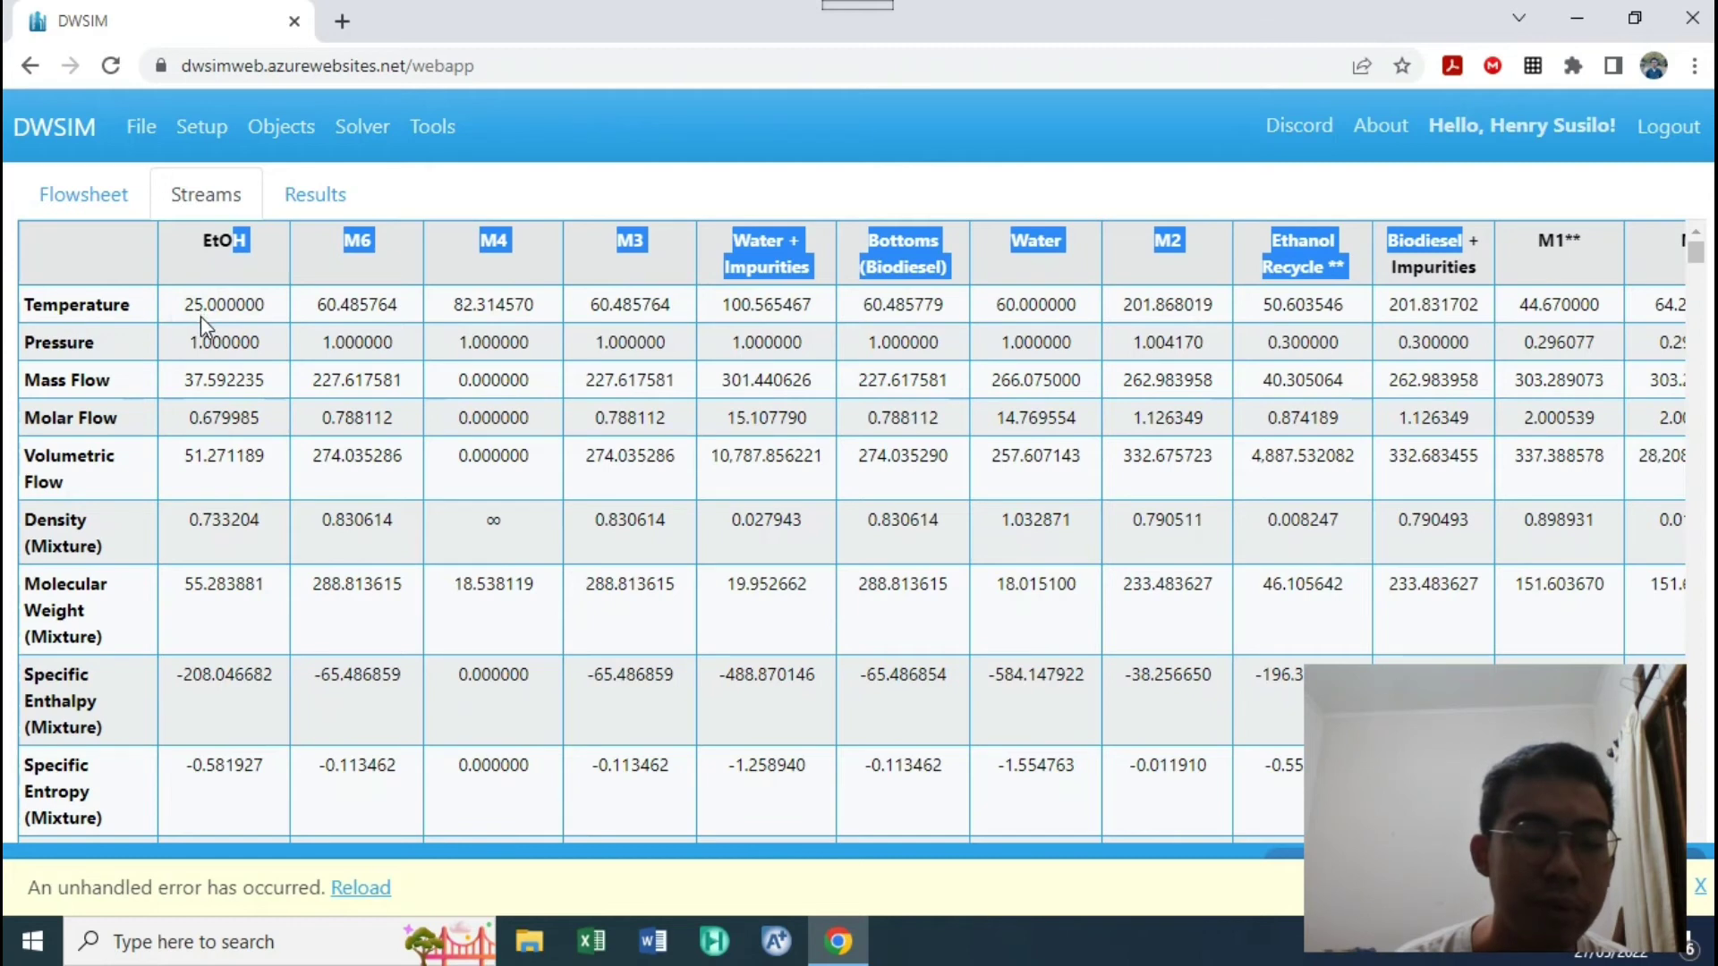
pyautogui.rightClick(225, 283)
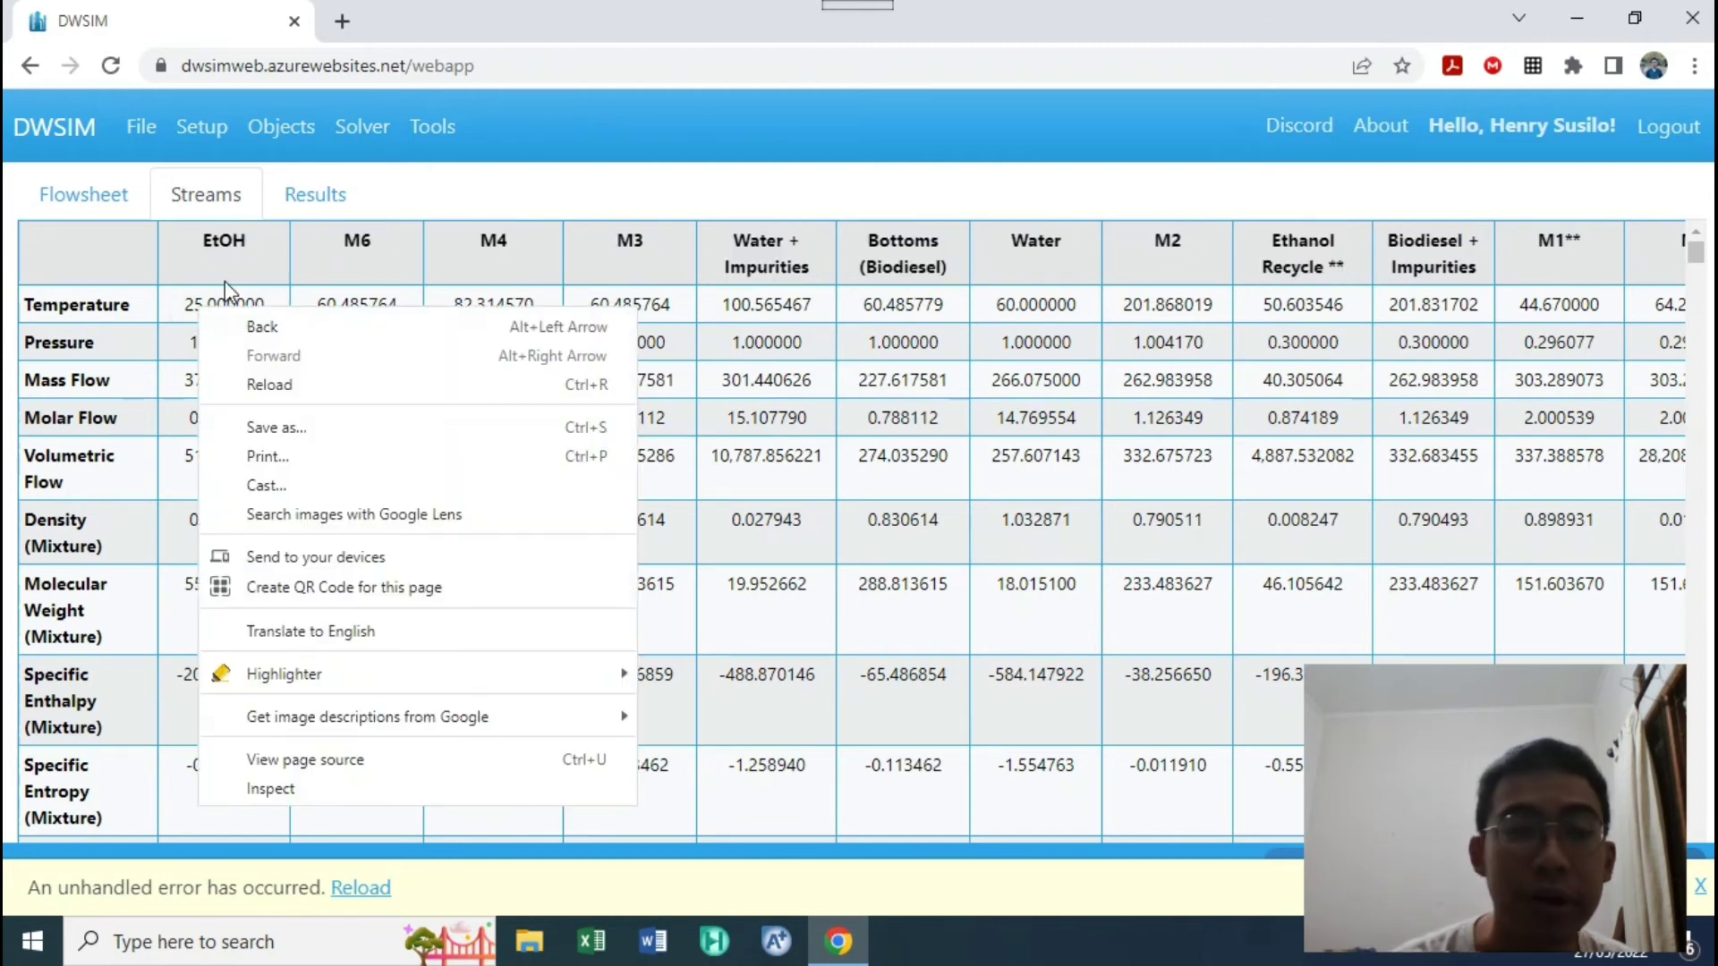
pyautogui.click(225, 283)
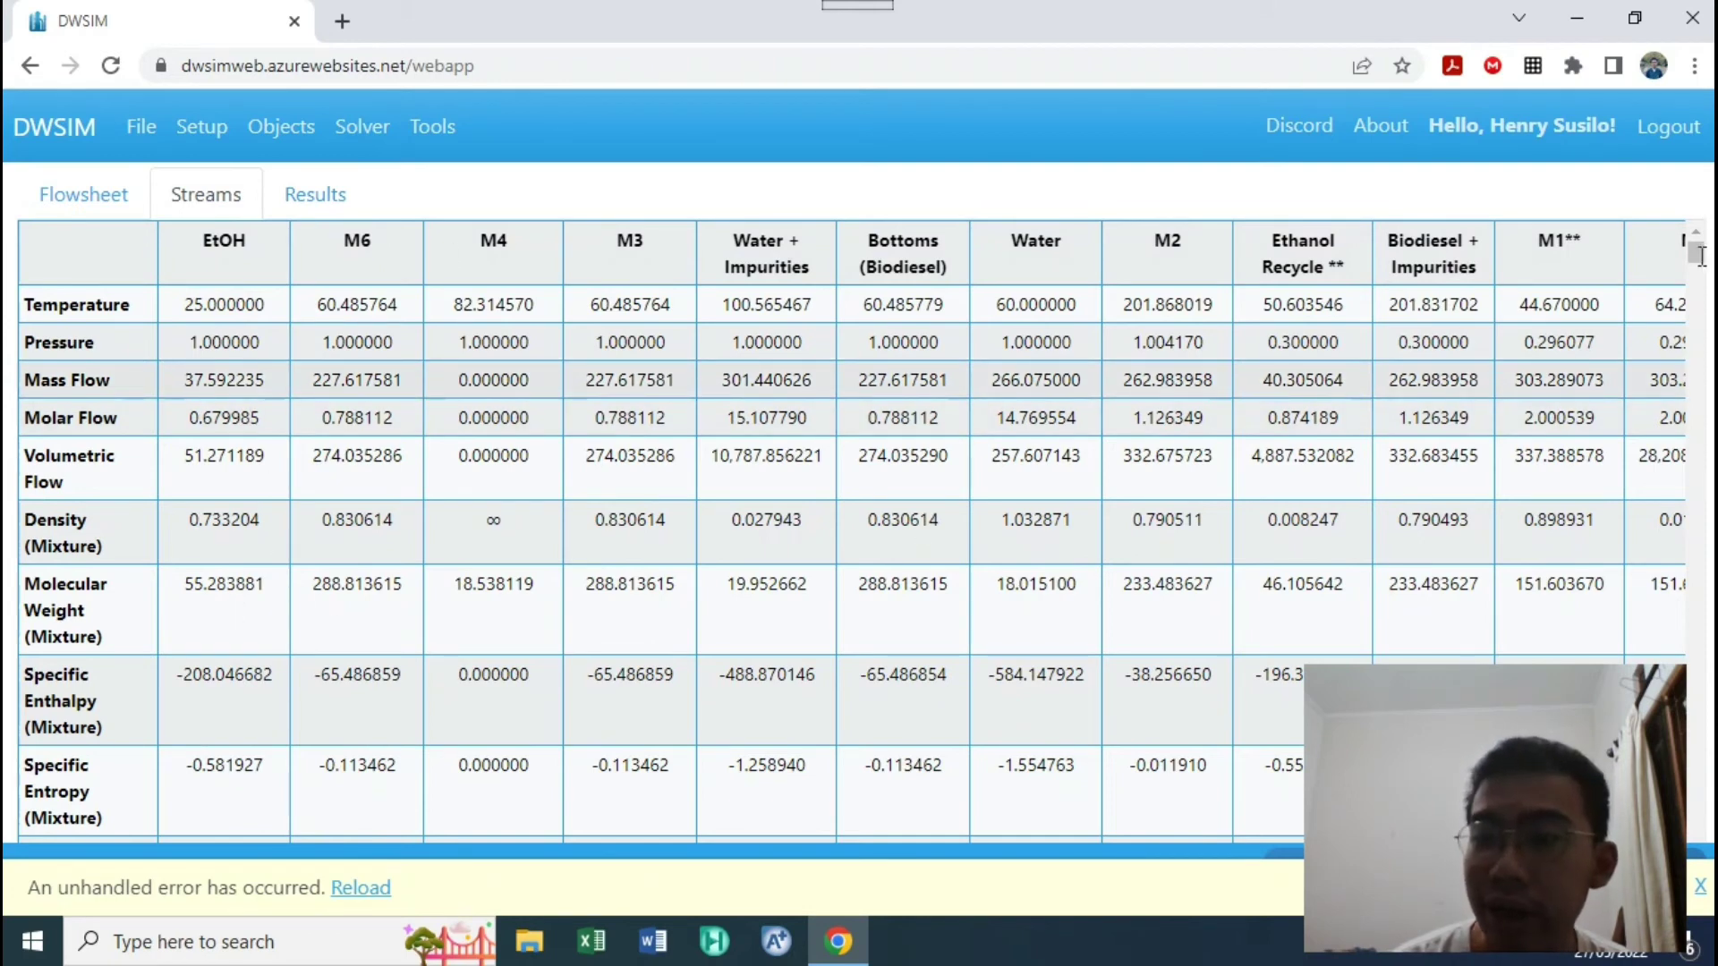
pyautogui.scroll(-4, 614, 592)
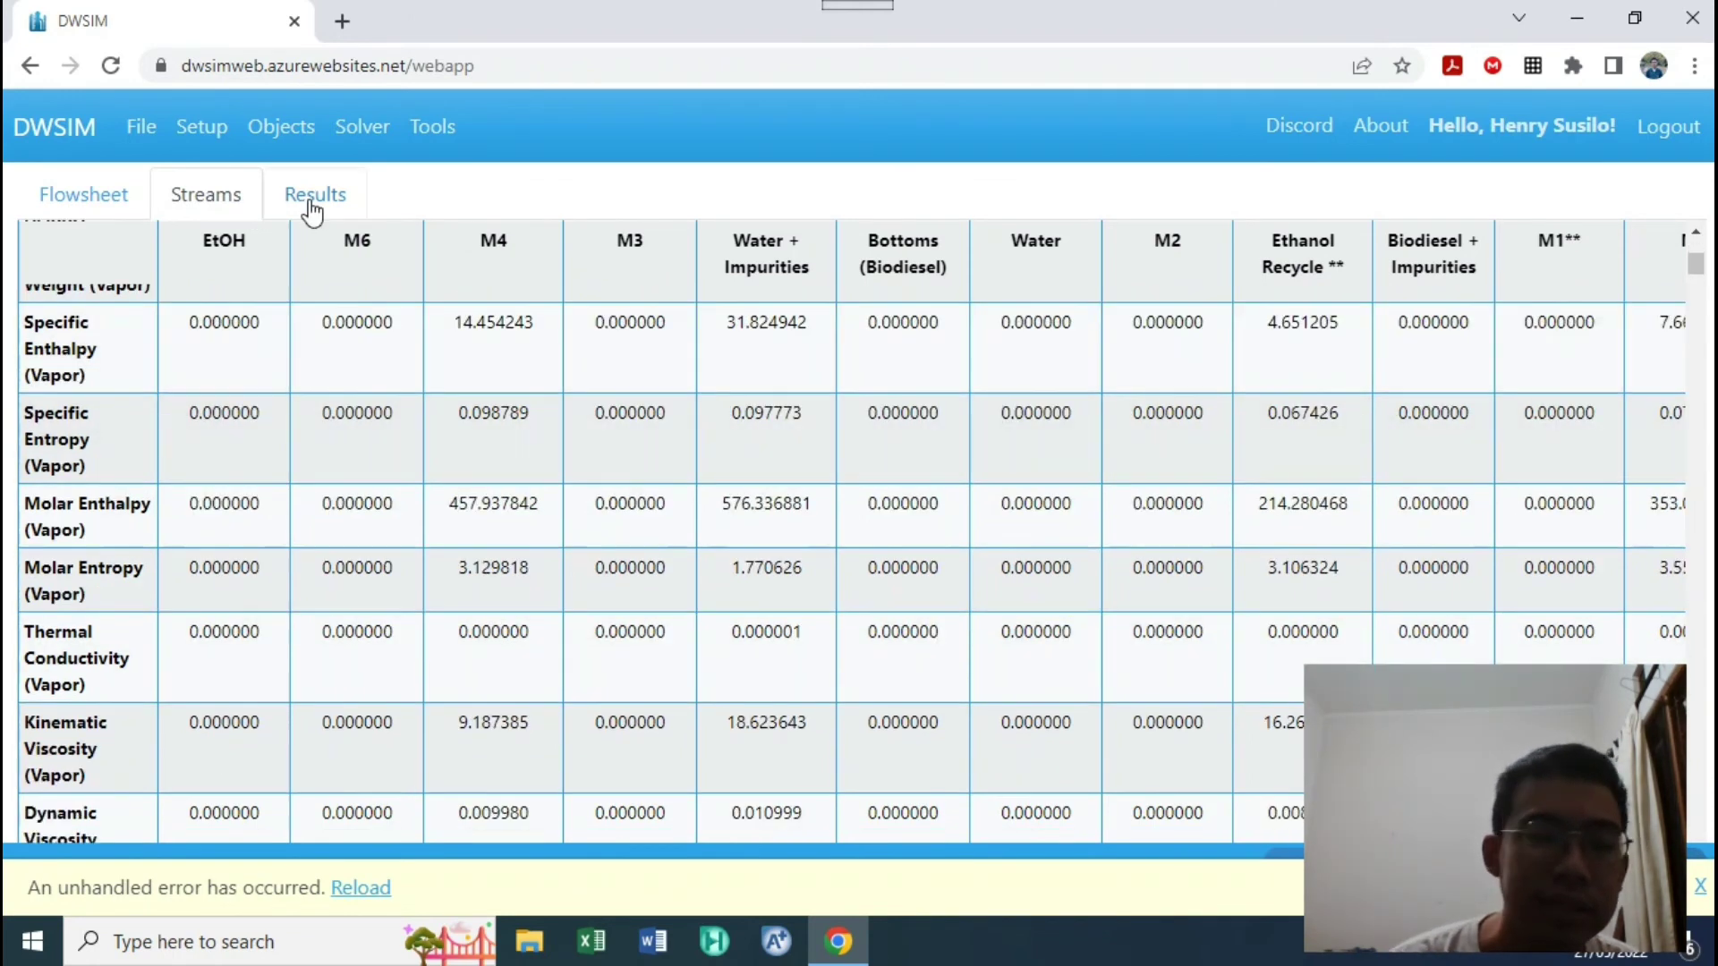
# Step: Review the full calculation results report of the Biodiesel + Impurities stream, including liquid-phase flows and properties
pyautogui.click(312, 197)
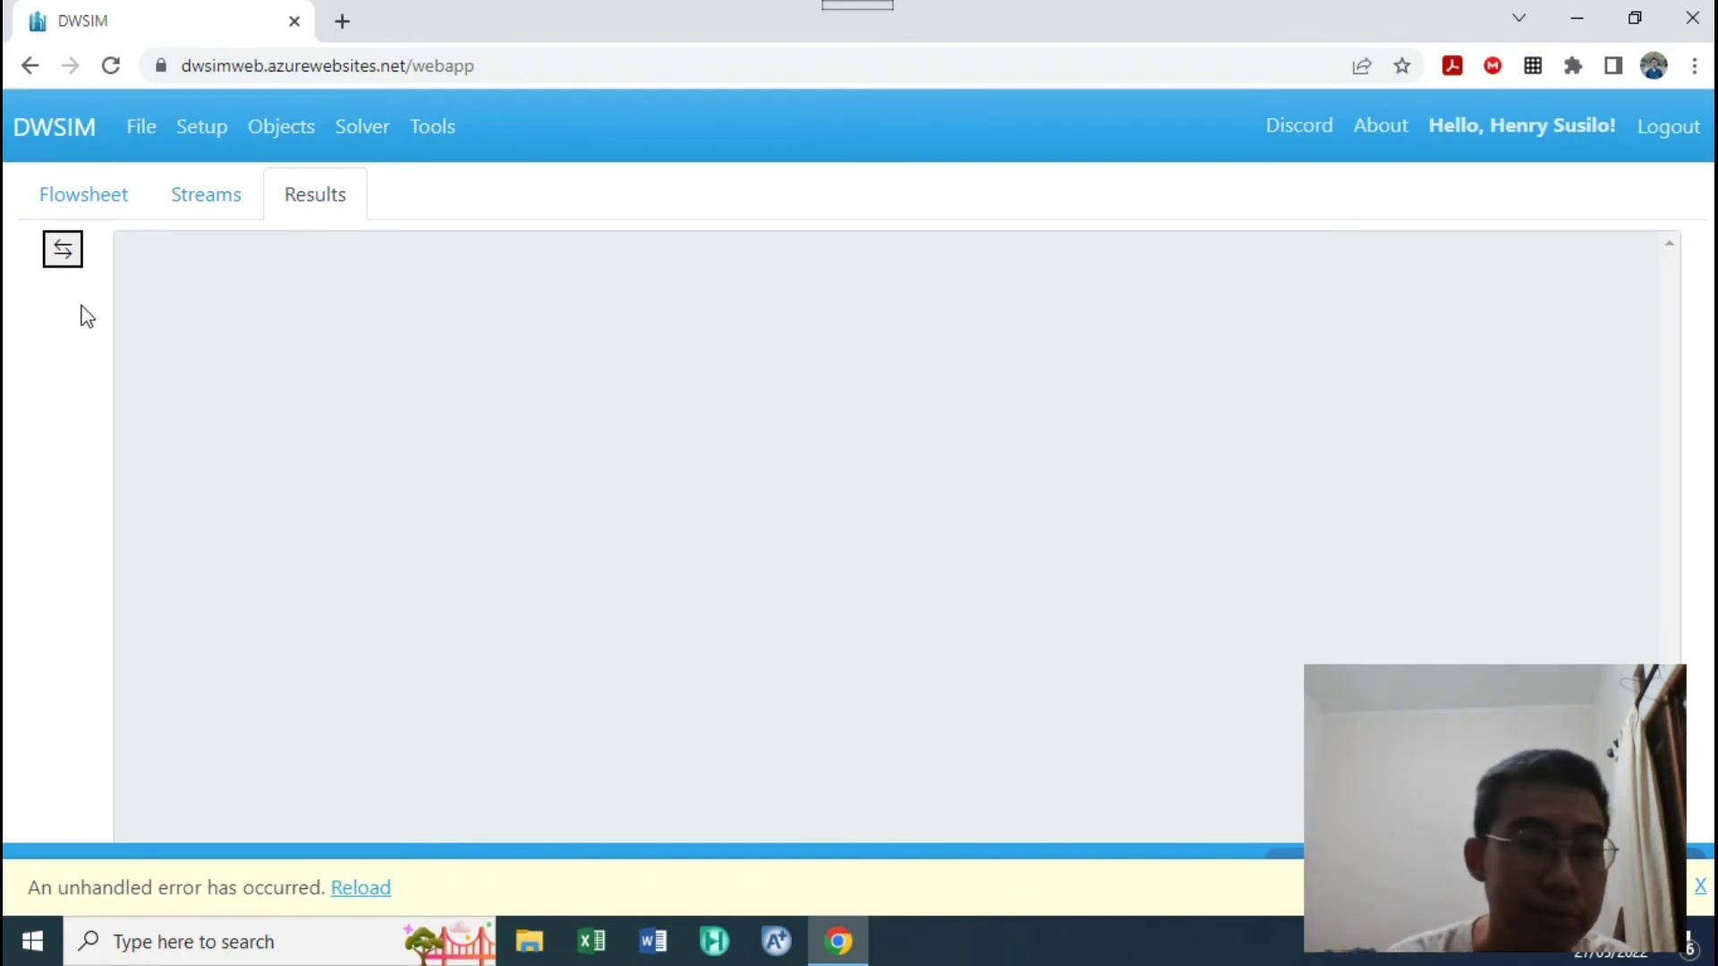
pyautogui.click(57, 255)
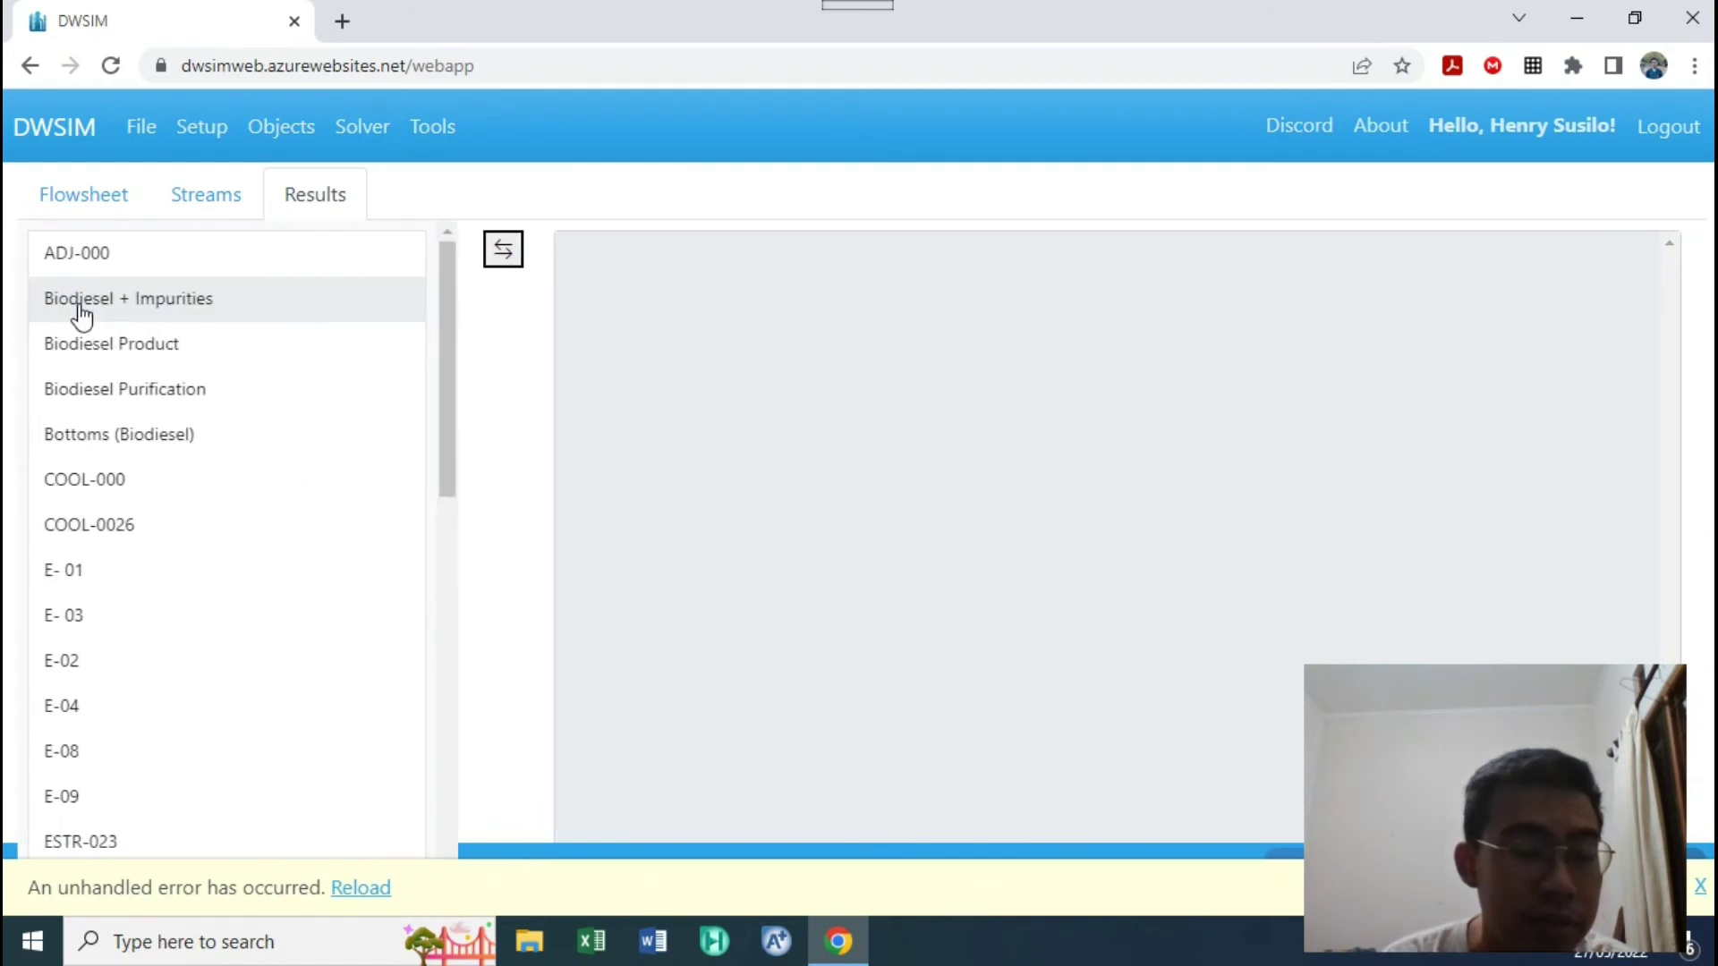
pyautogui.click(163, 313)
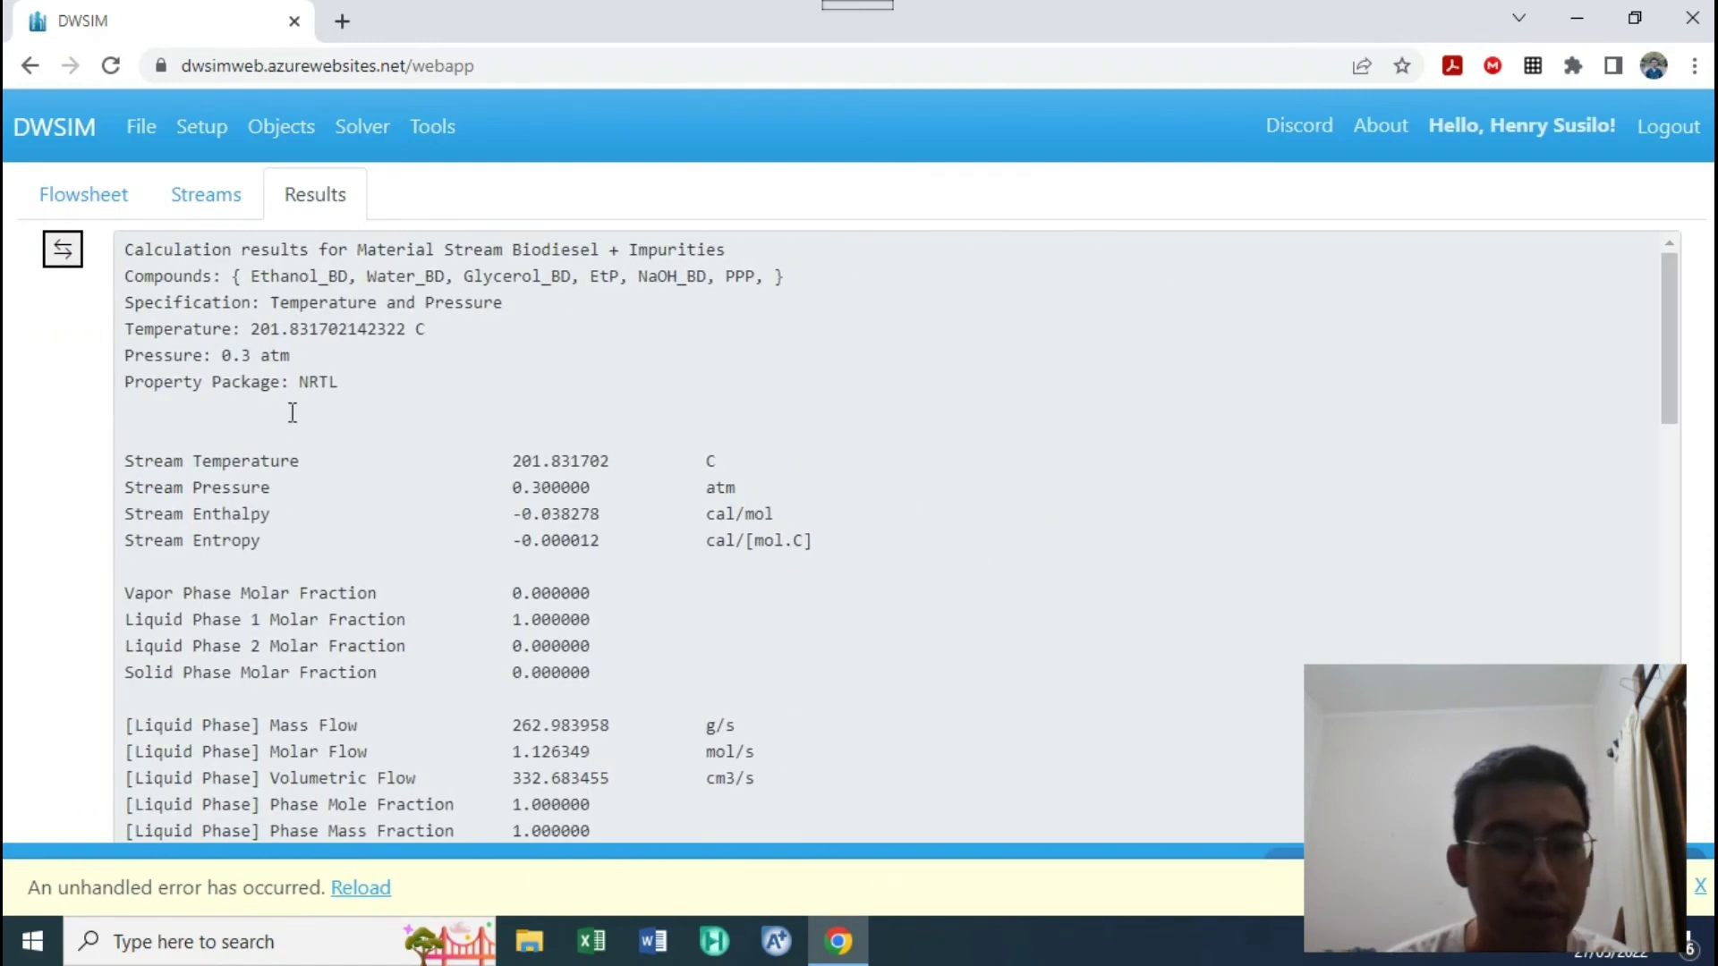
pyautogui.scroll(-1, 292, 413)
pyautogui.scroll(-14, 272, 533)
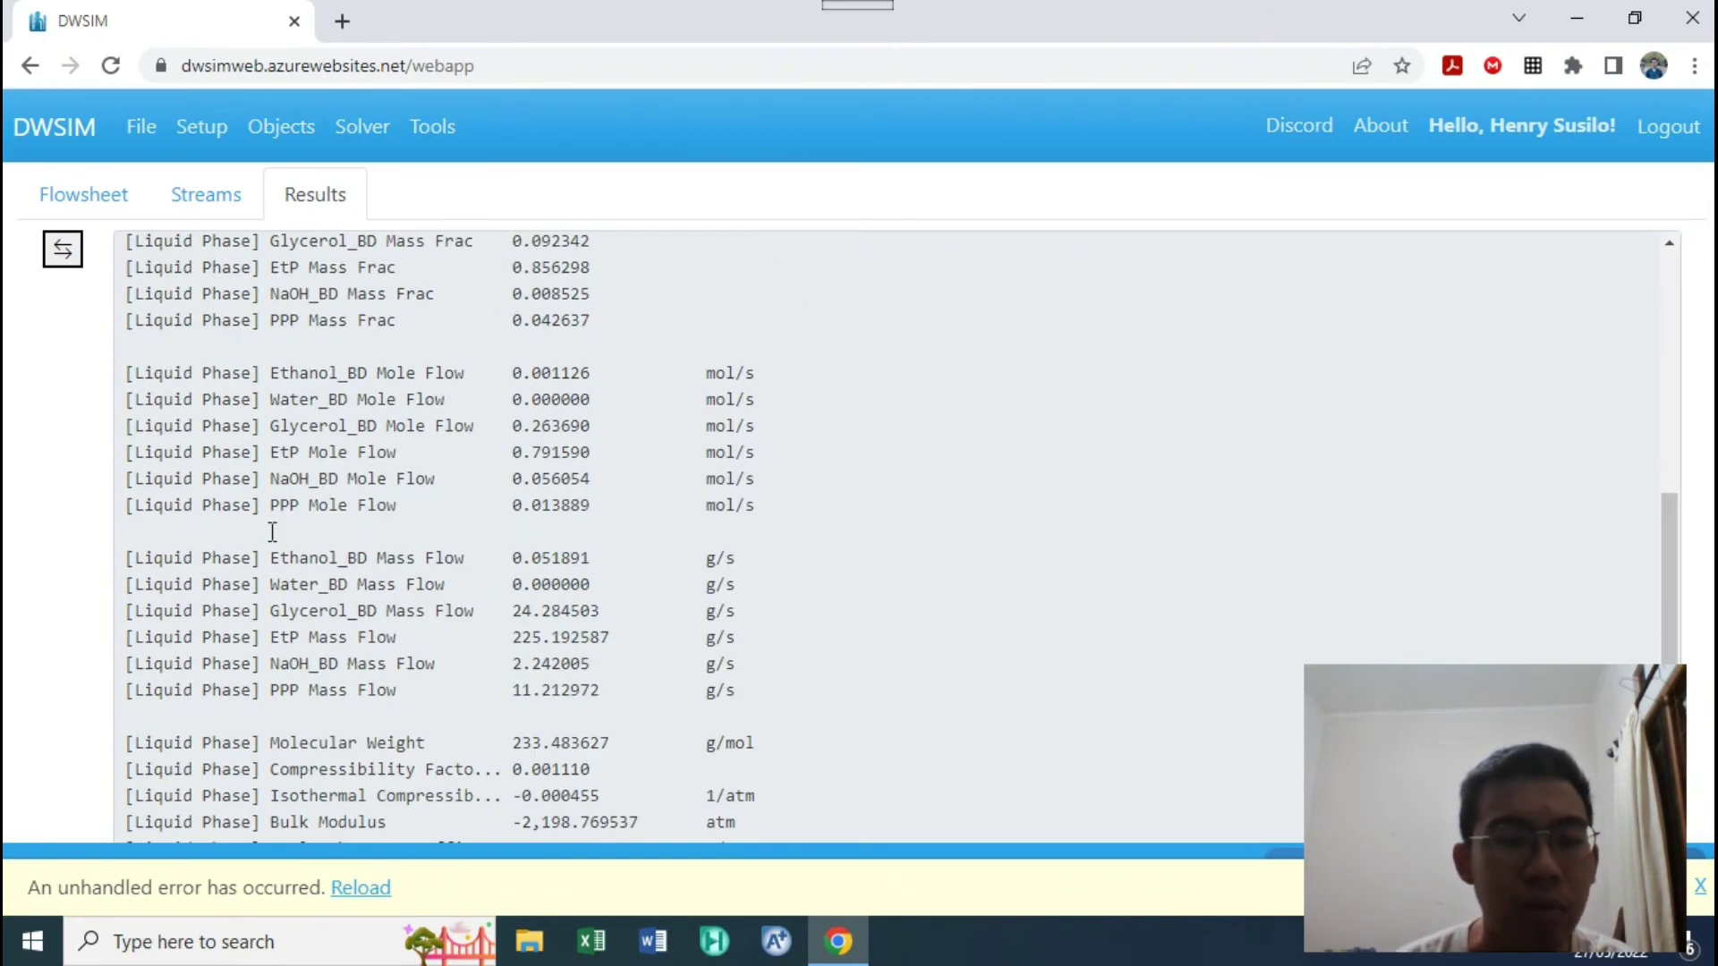
pyautogui.scroll(-1, 268, 534)
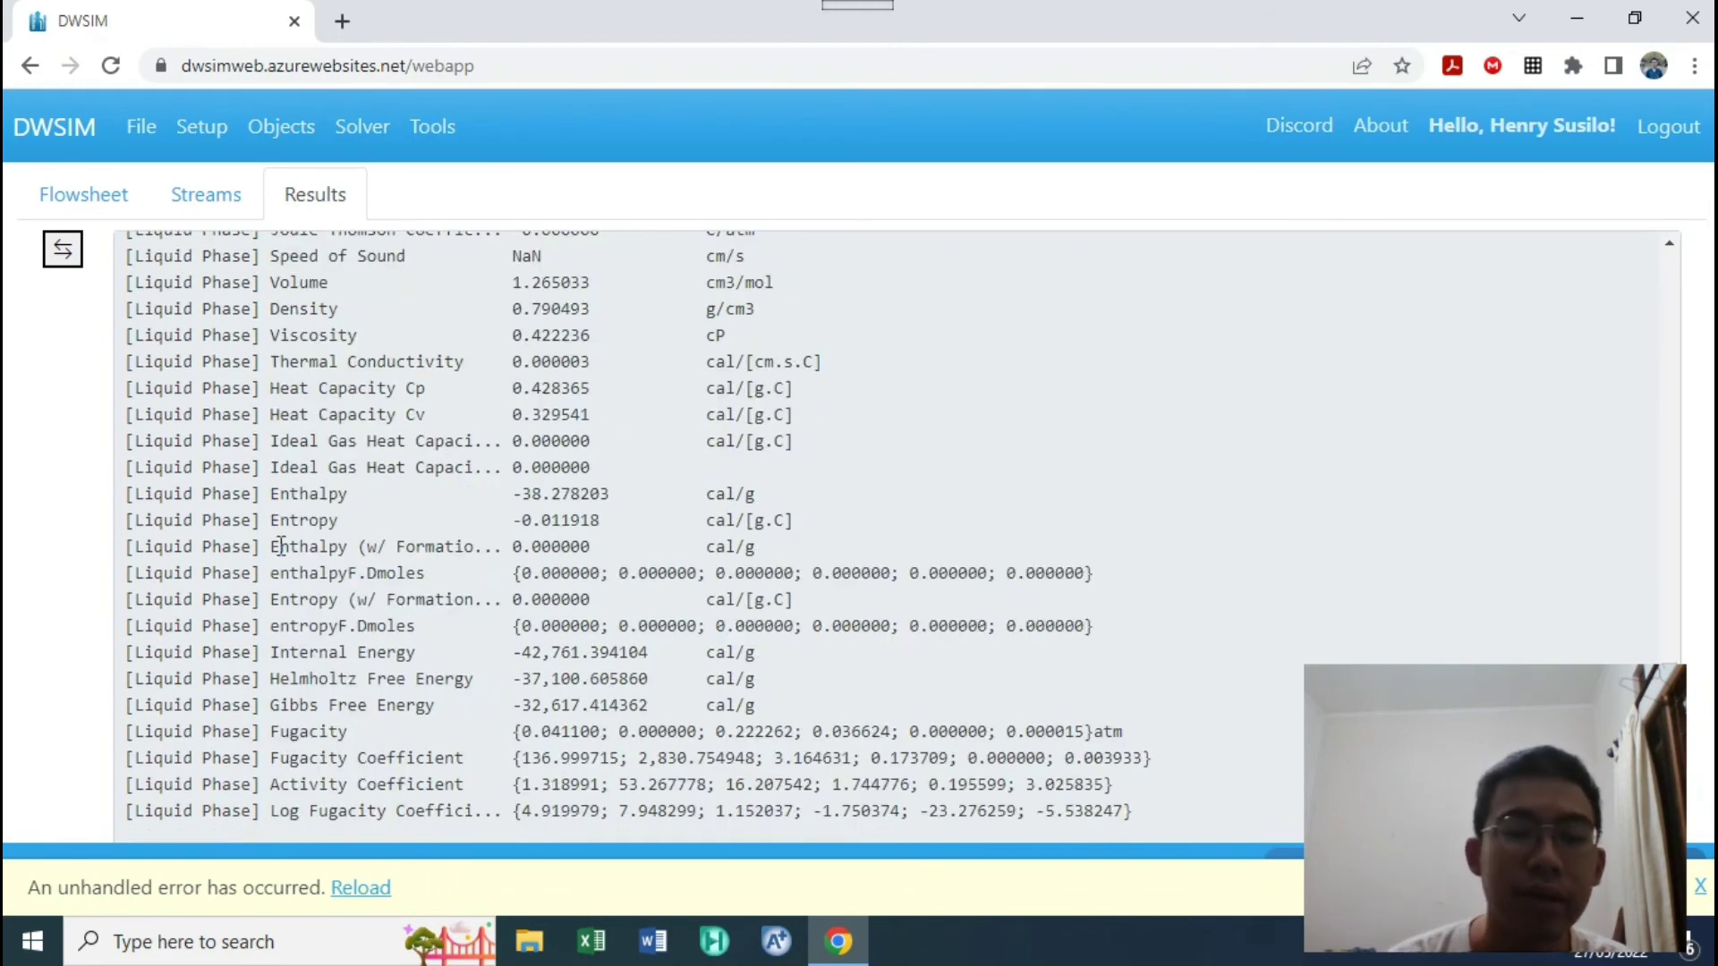
pyautogui.scroll(15, 866, 529)
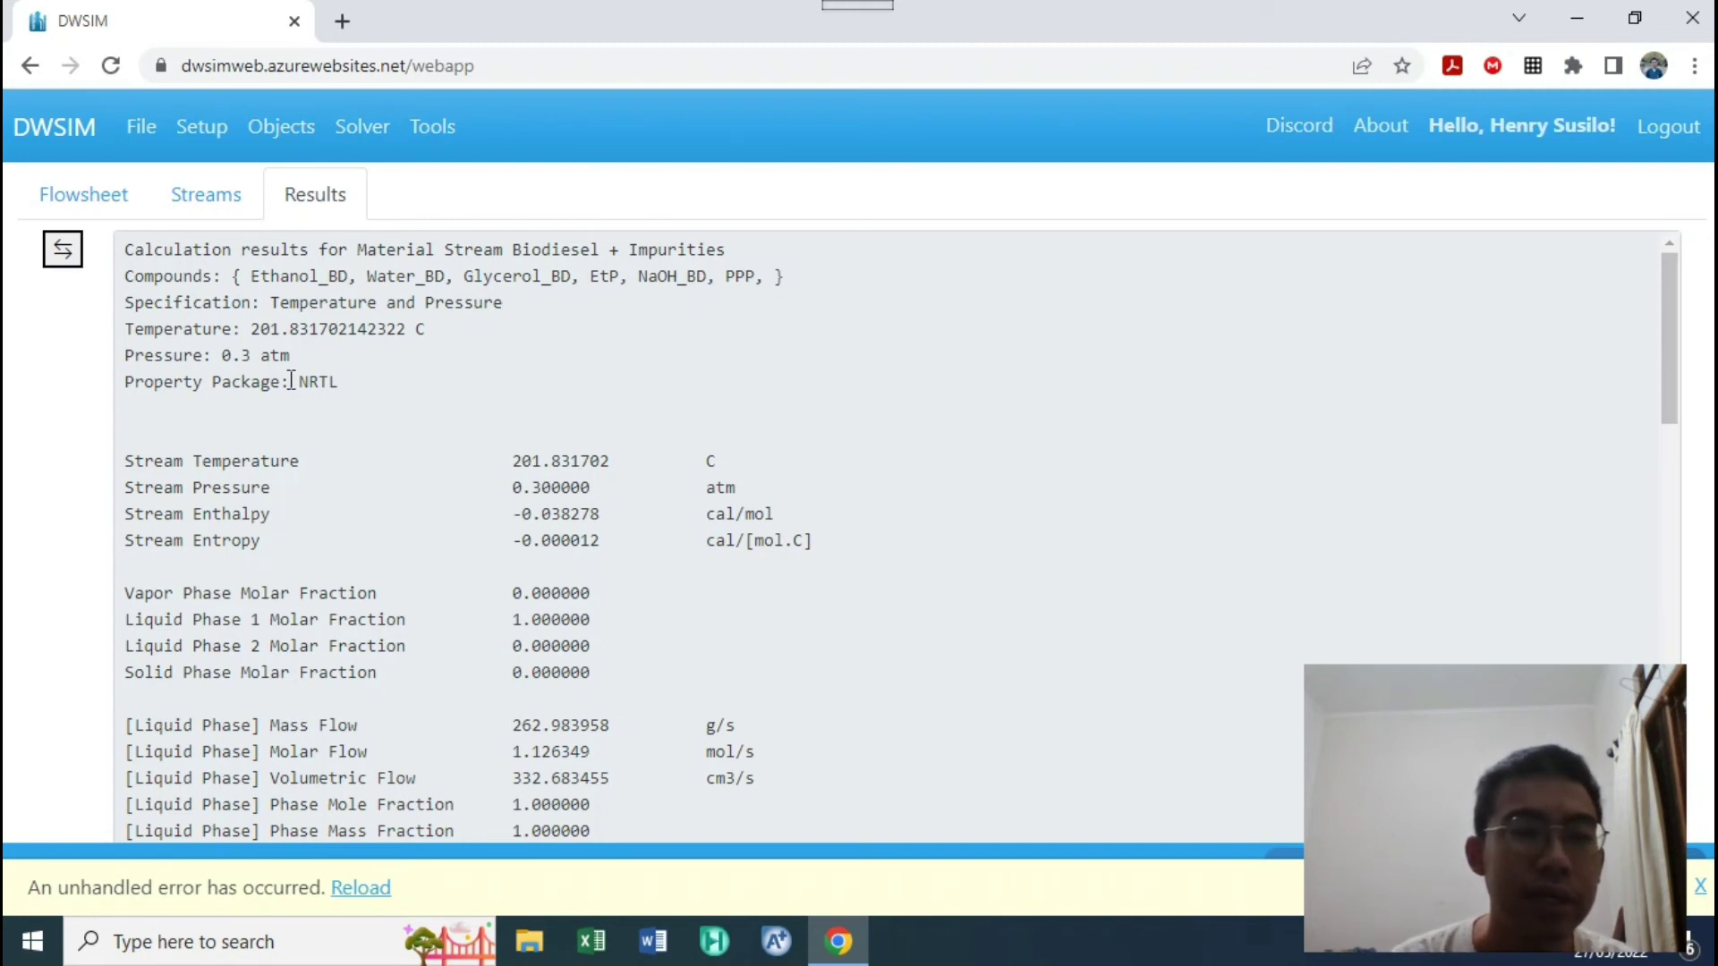
# Step: Review the calculation results of PUMP-021, including its inlet conditions and calculation parameters
pyautogui.click(53, 253)
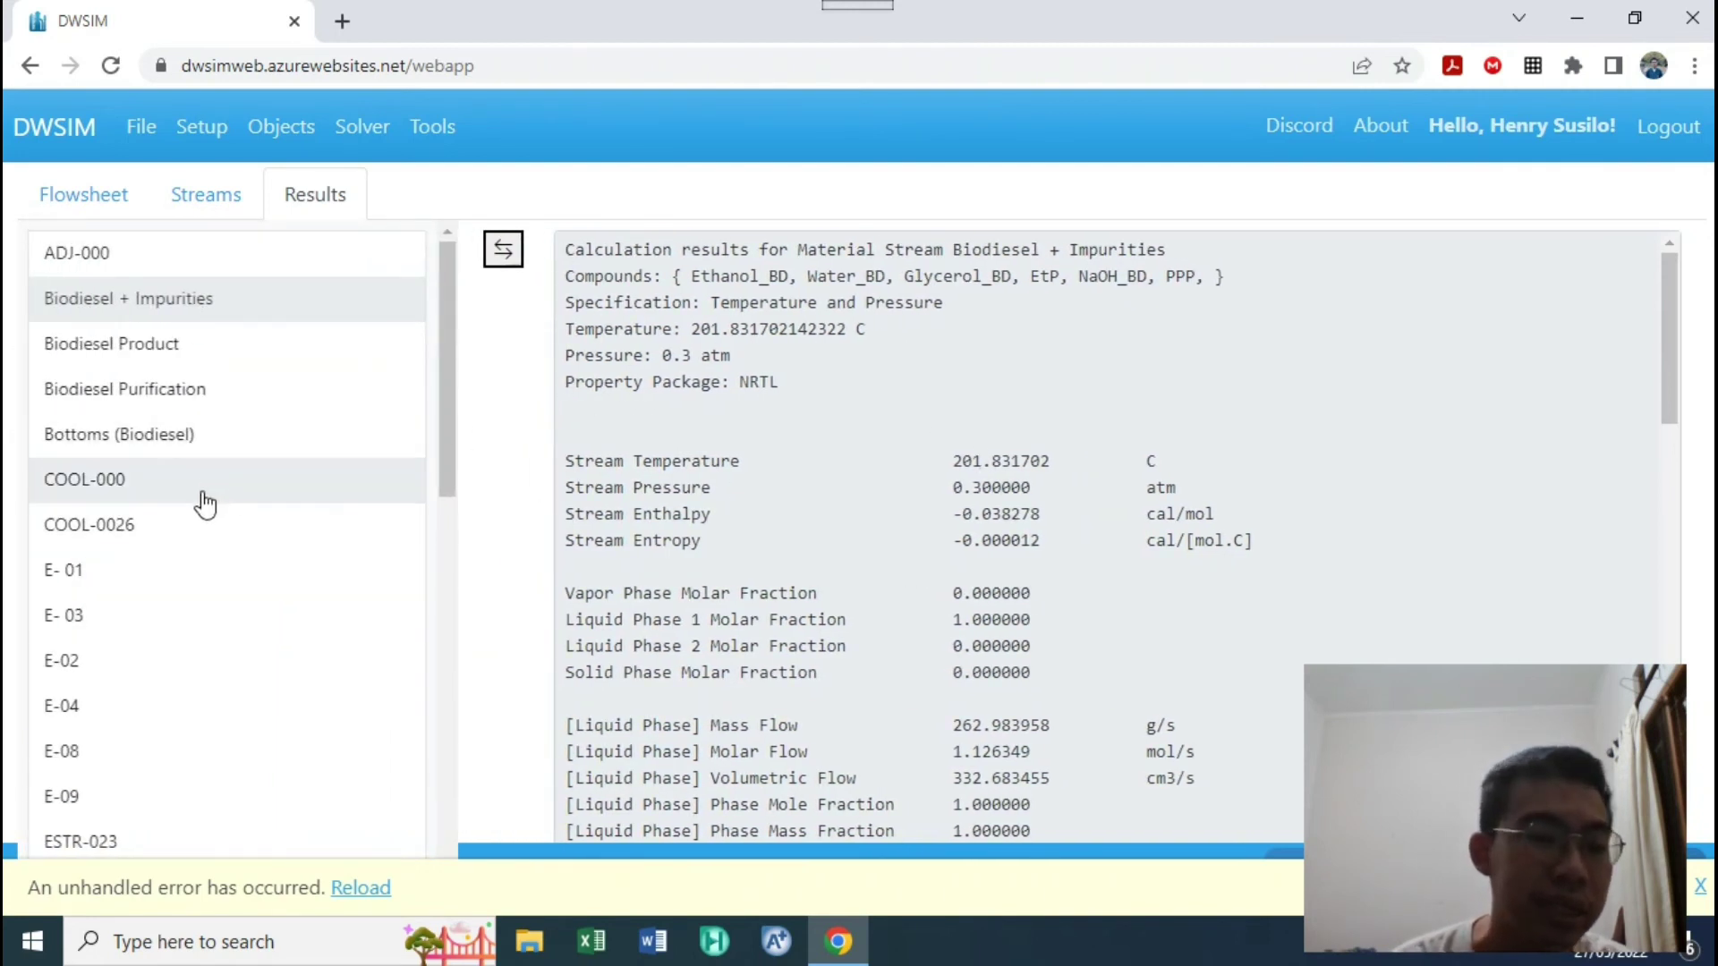
pyautogui.scroll(-3, 125, 626)
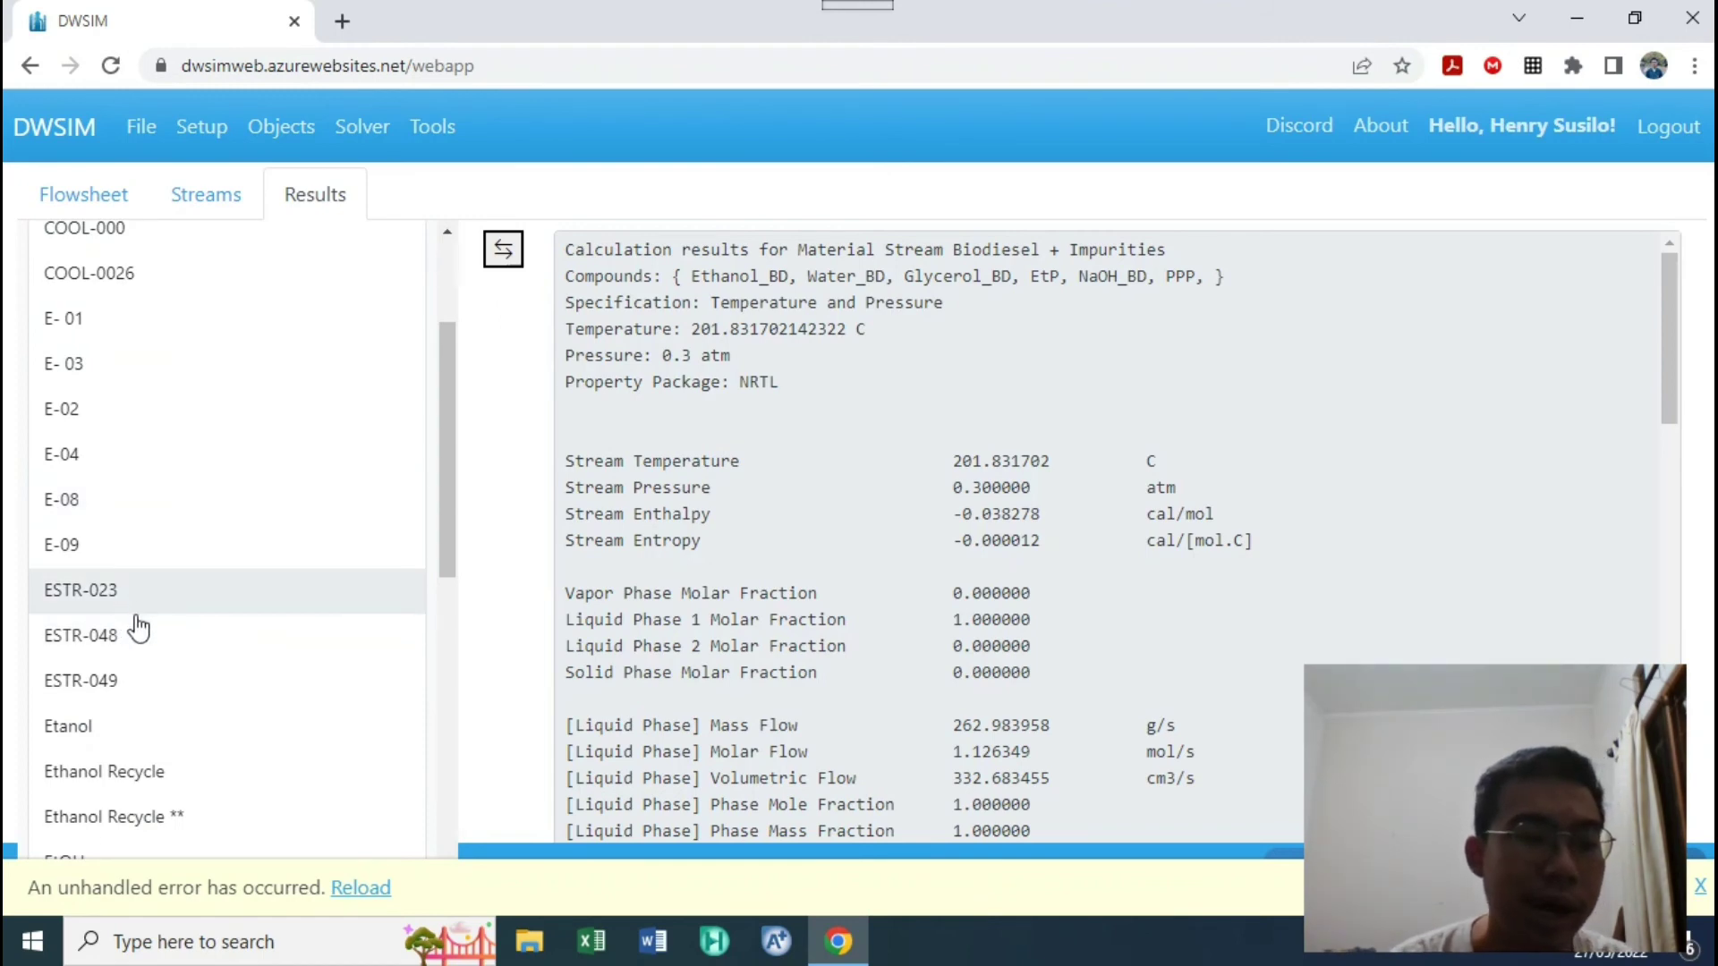
pyautogui.scroll(-8, 143, 626)
pyautogui.scroll(-4, 161, 659)
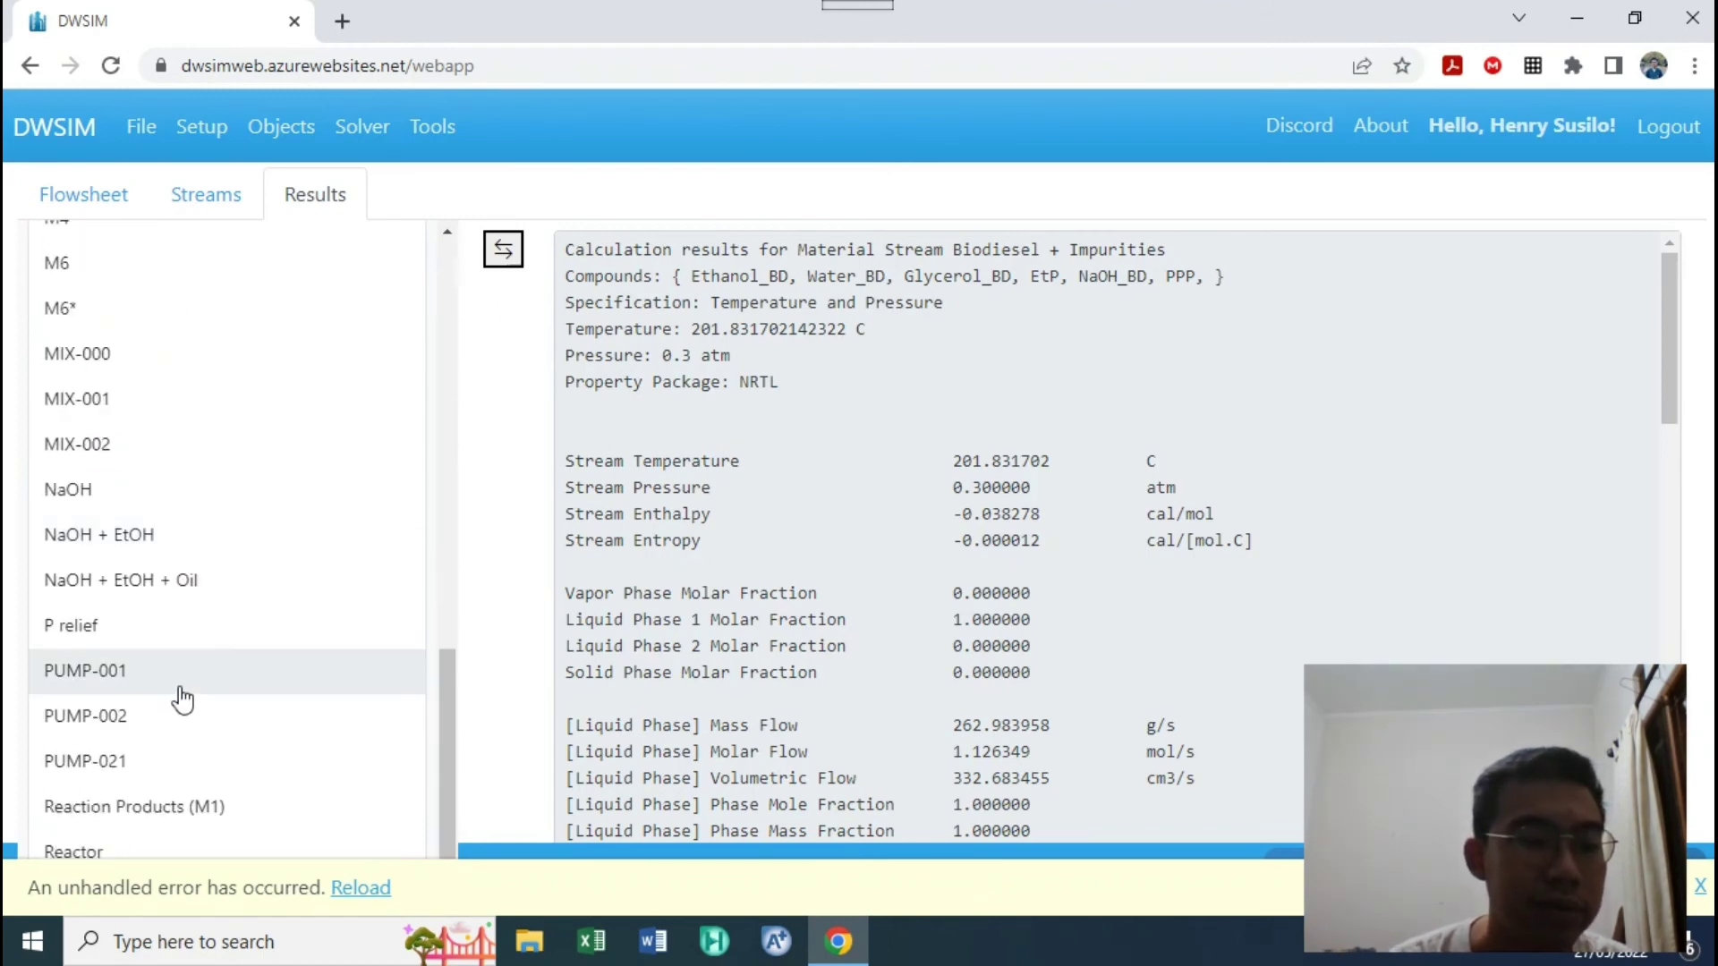
pyautogui.click(125, 653)
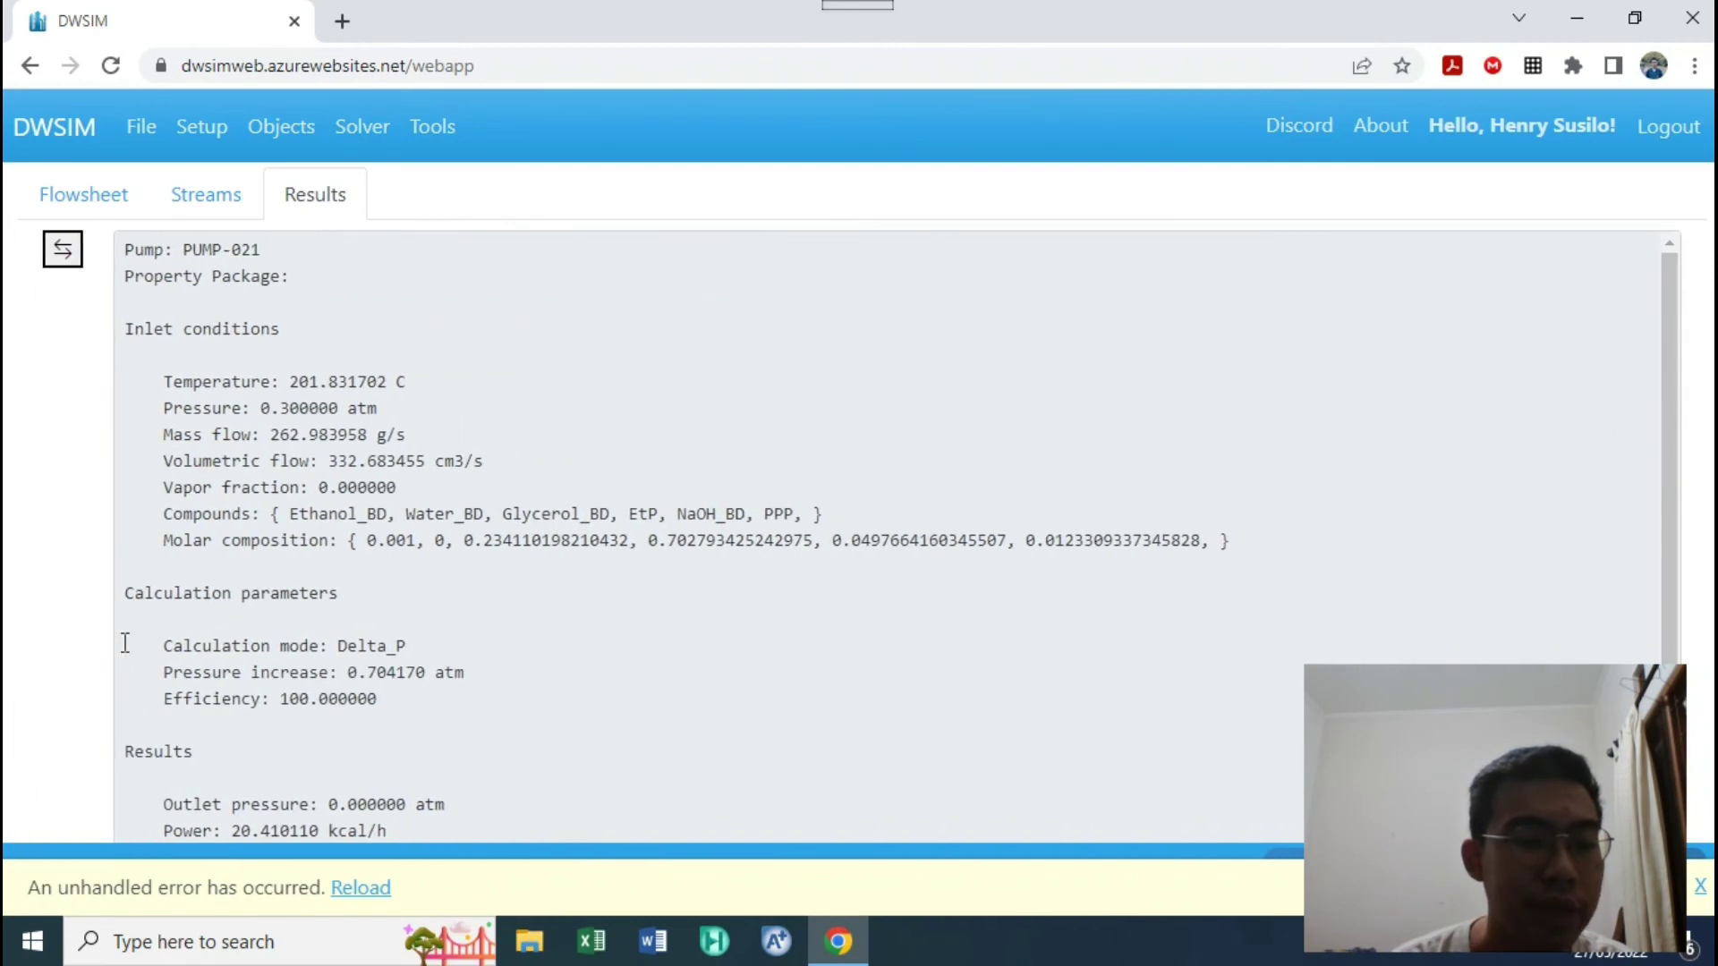
pyautogui.scroll(-1, 322, 518)
pyautogui.scroll(1, 284, 449)
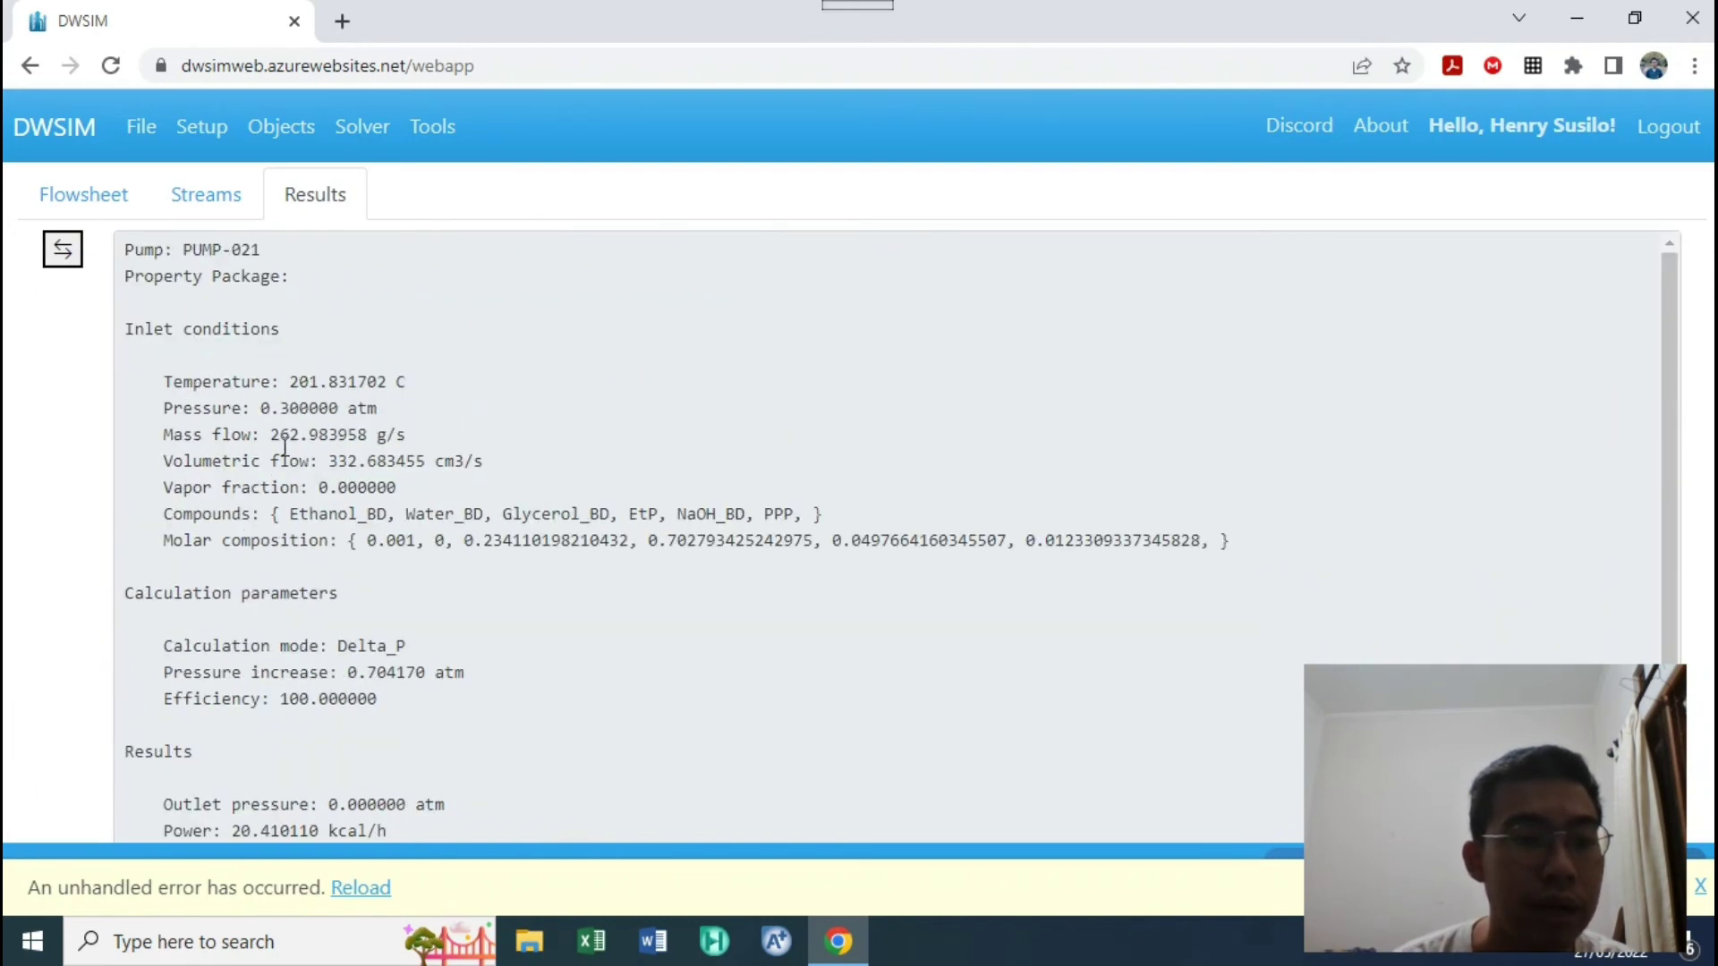
# Step: Review the Reactor's calculation mode, pressure drop, outlet temperature and conversions, and return to the flowsheet diagram
pyautogui.click(63, 250)
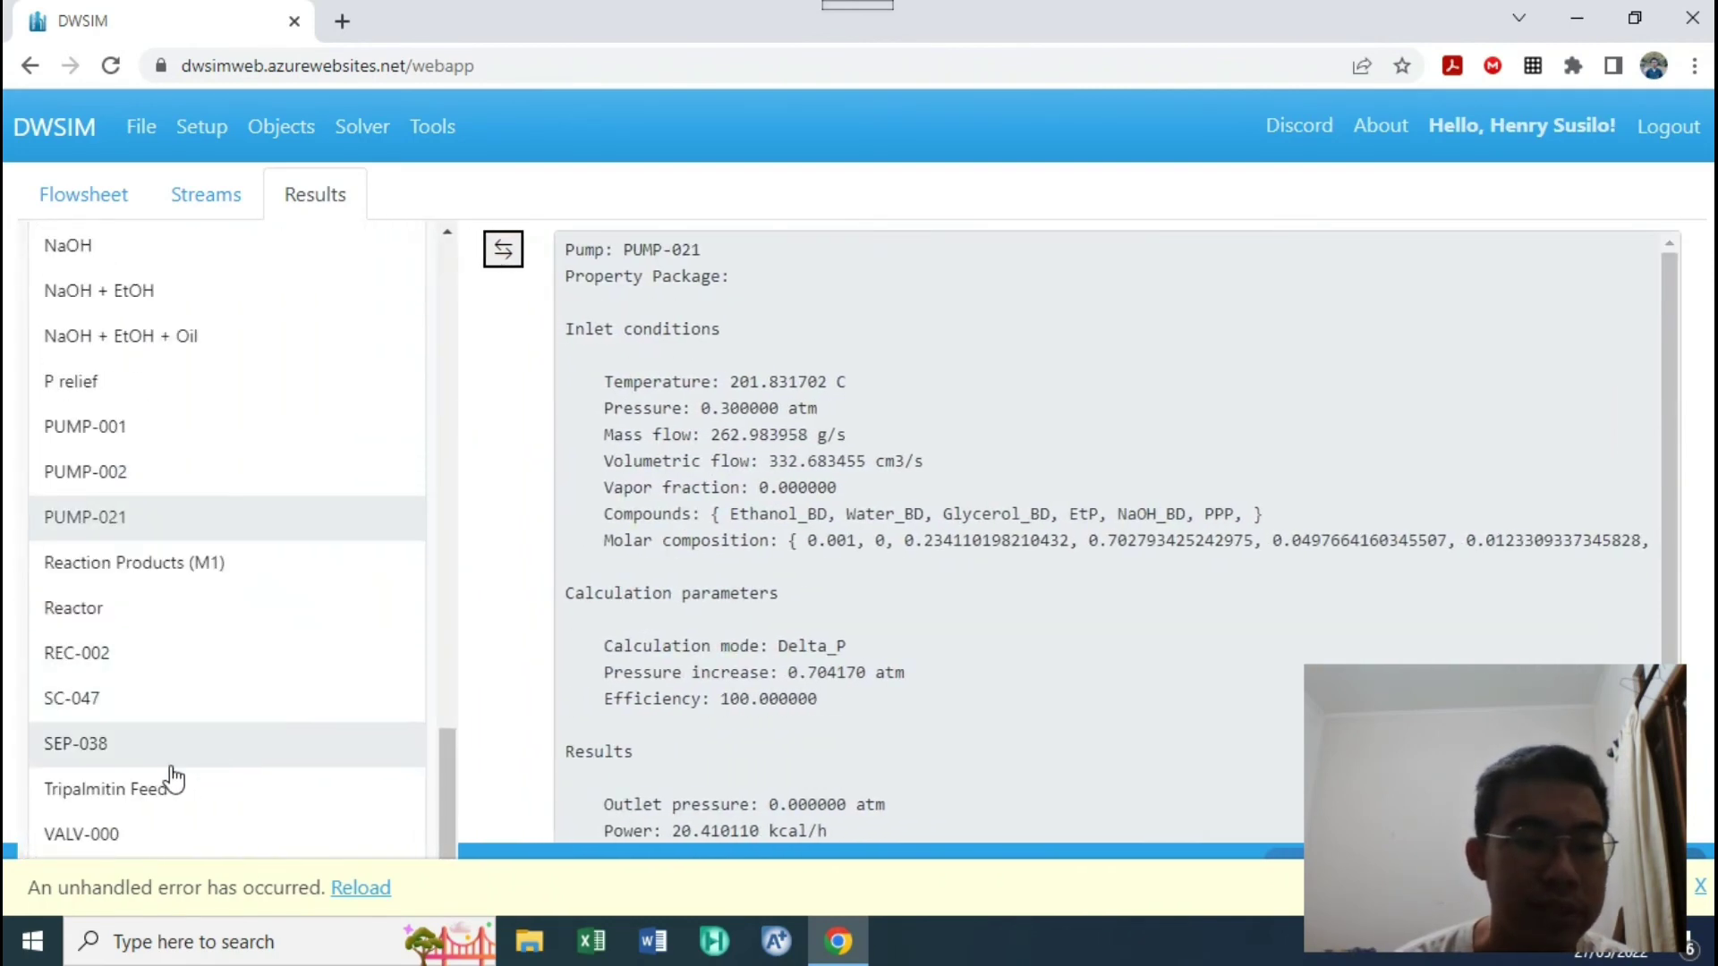
pyautogui.click(95, 610)
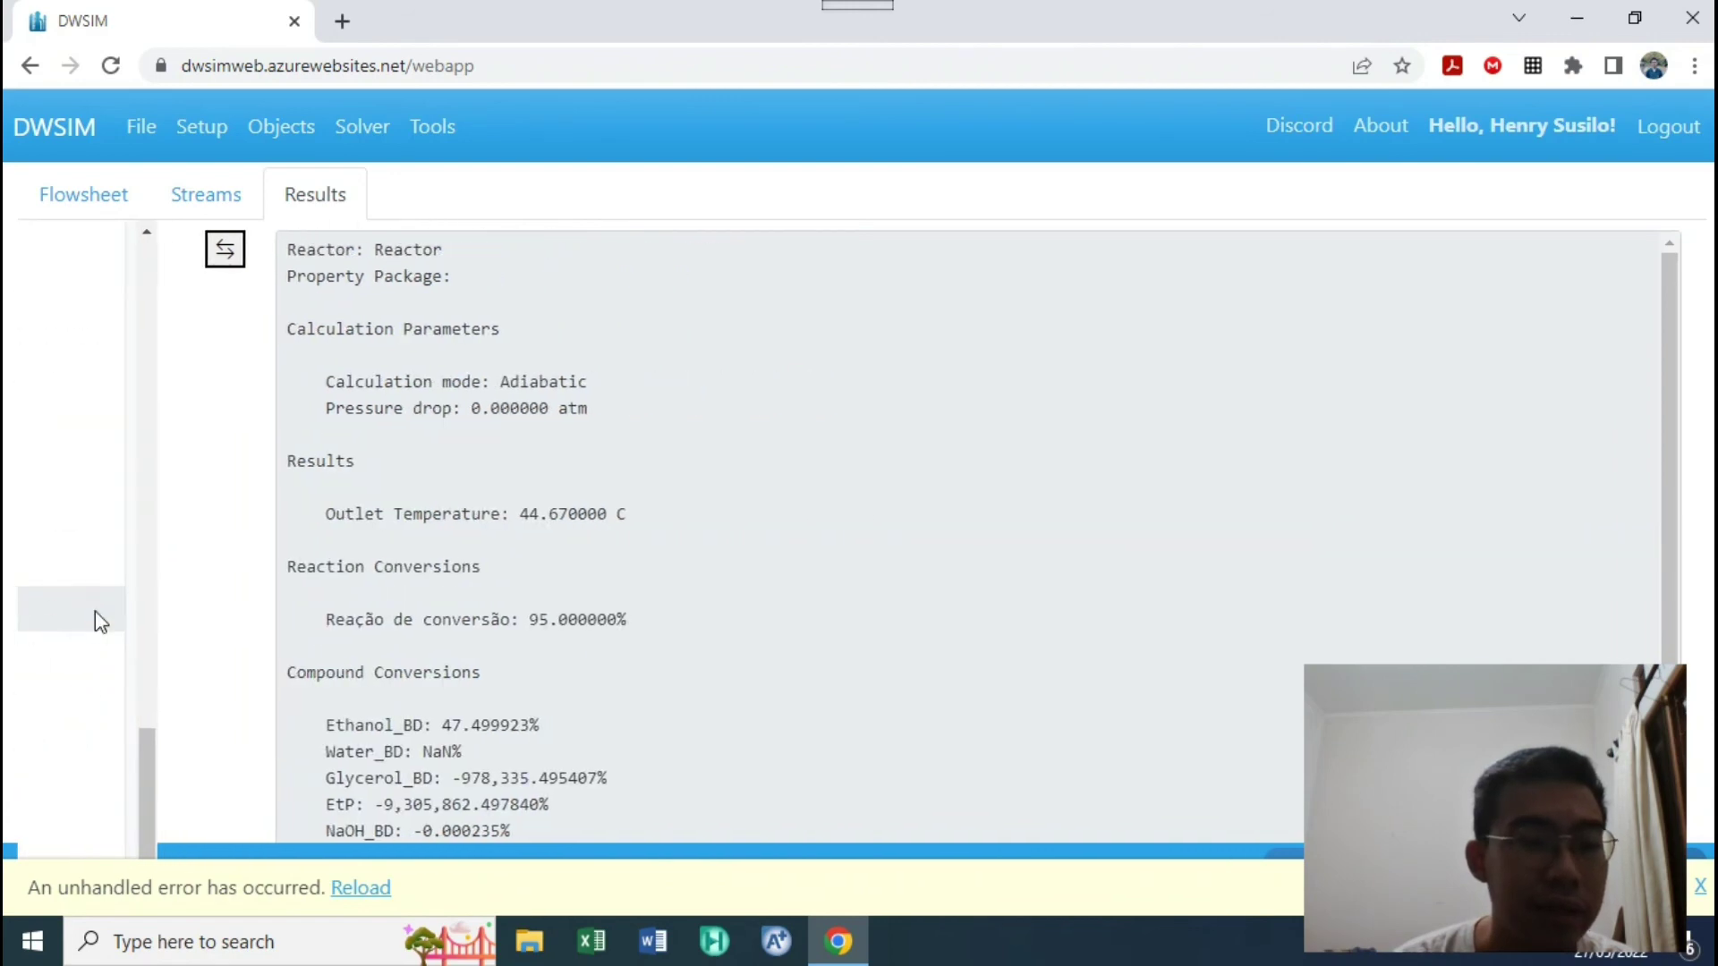
pyautogui.moveTo(338, 381); pyautogui.dragTo(460, 410)
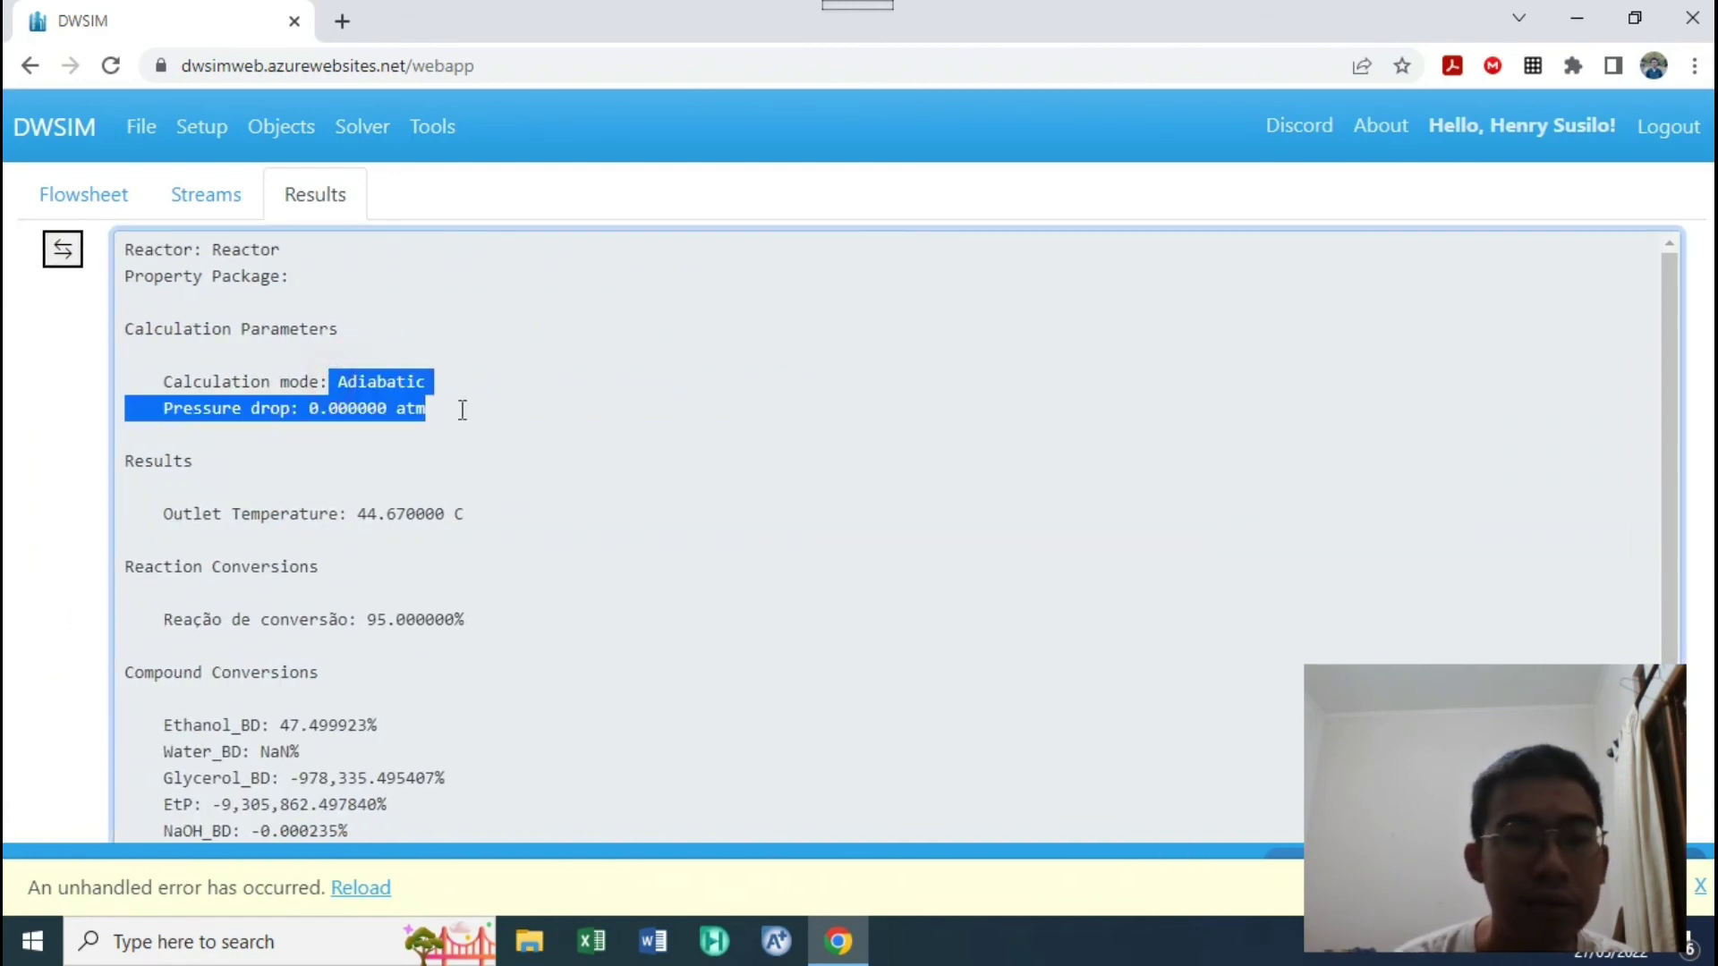
pyautogui.click(454, 395)
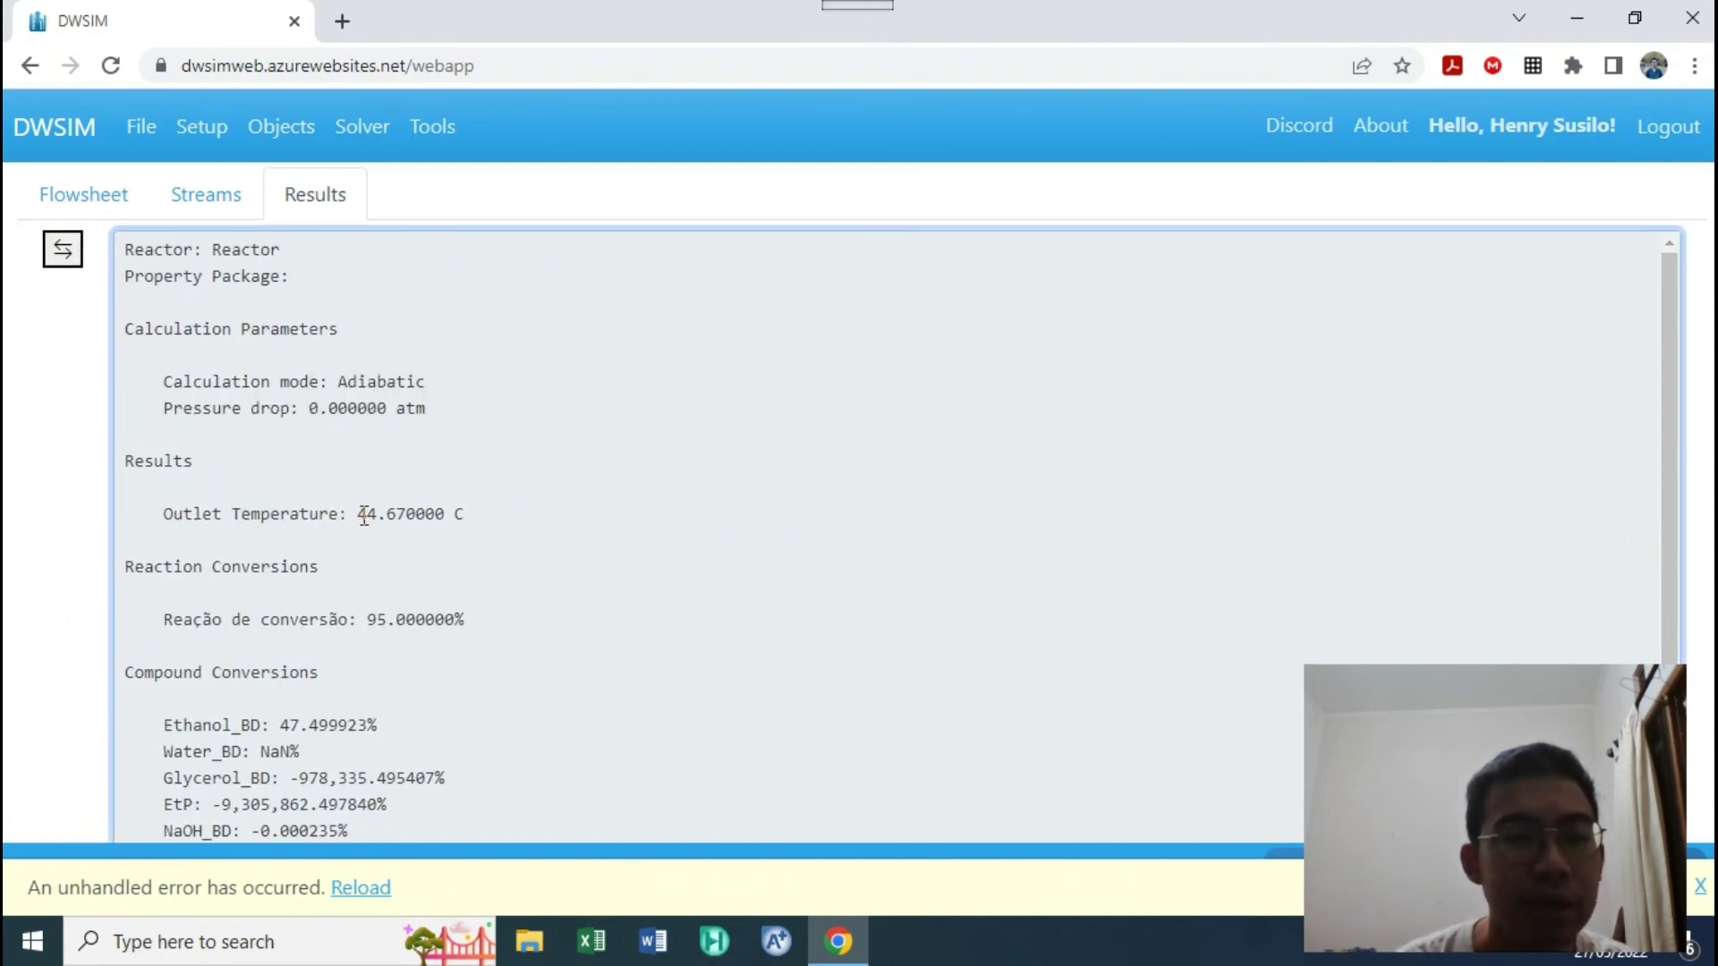
pyautogui.moveTo(386, 514); pyautogui.dragTo(457, 516)
pyautogui.scroll(-1, 410, 557)
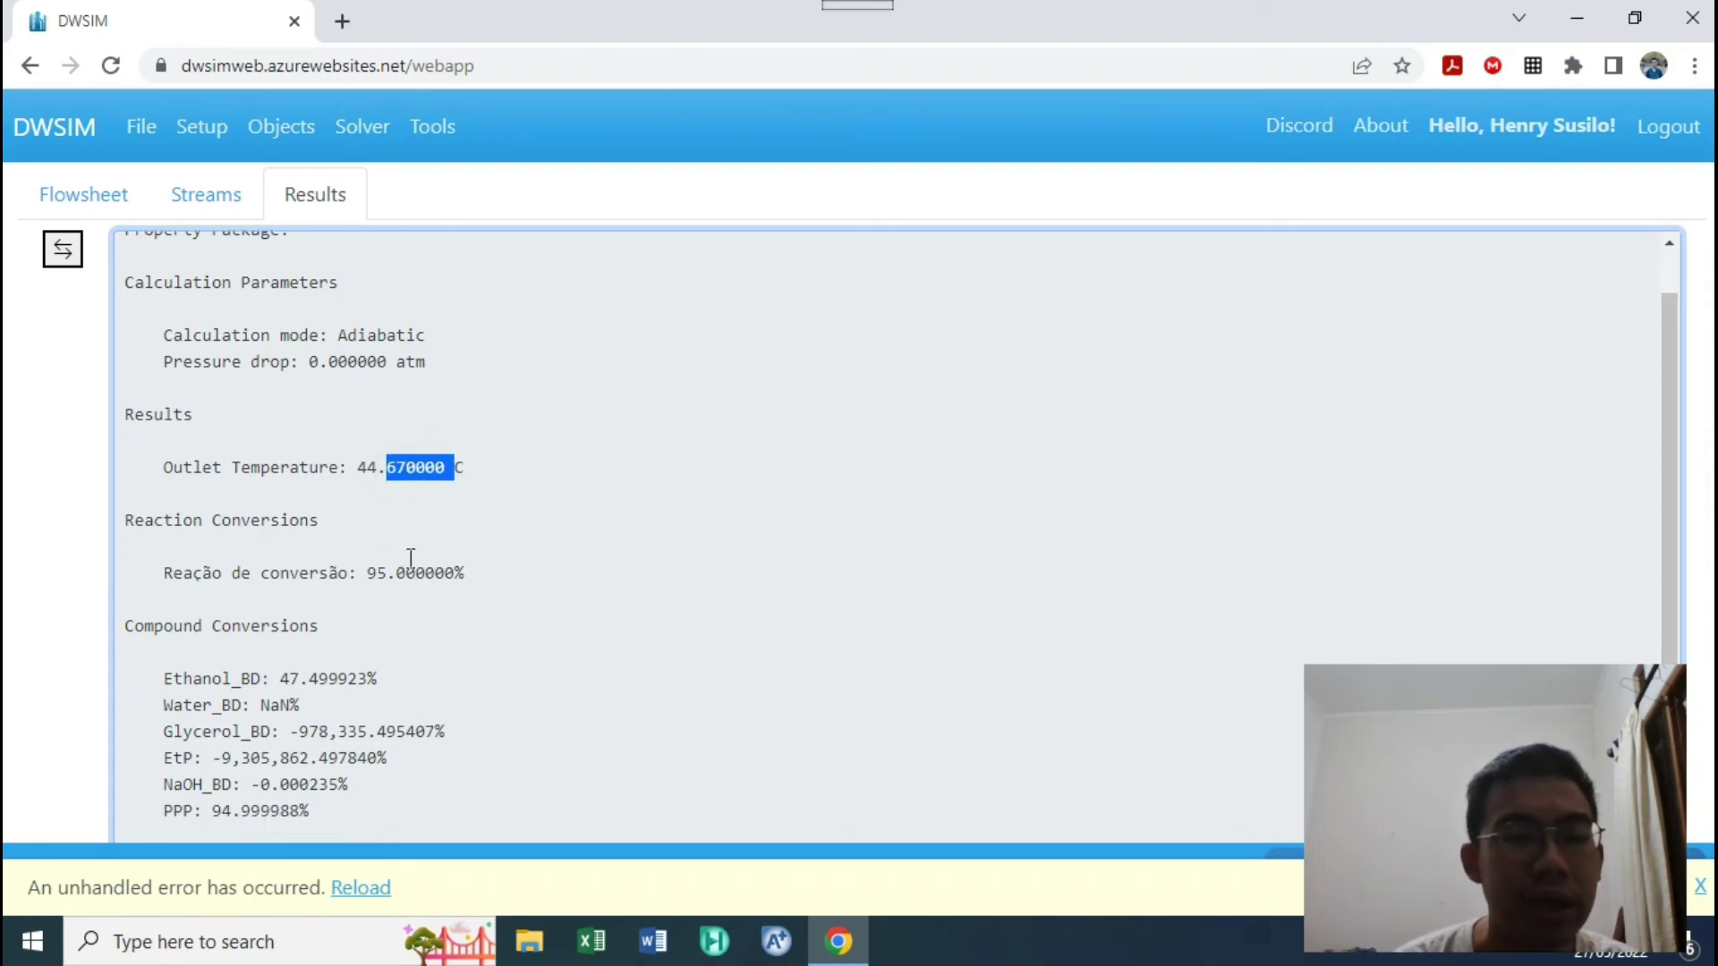
pyautogui.scroll(1, 411, 557)
pyautogui.click(124, 193)
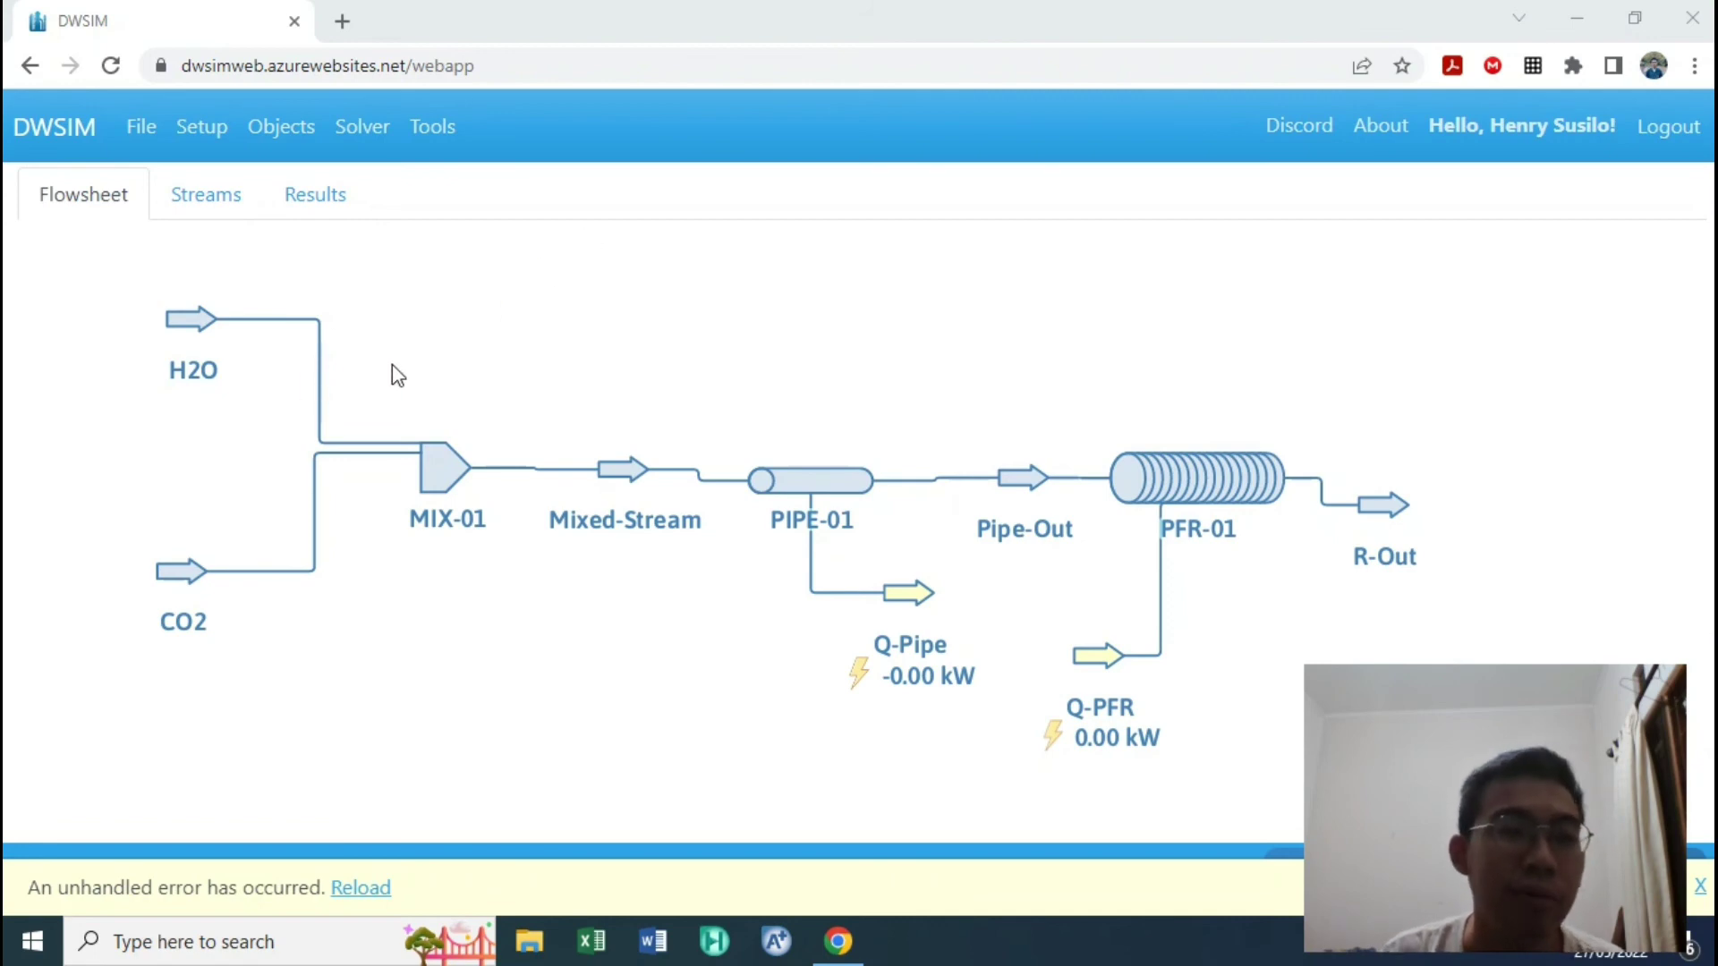
pyautogui.click(134, 141)
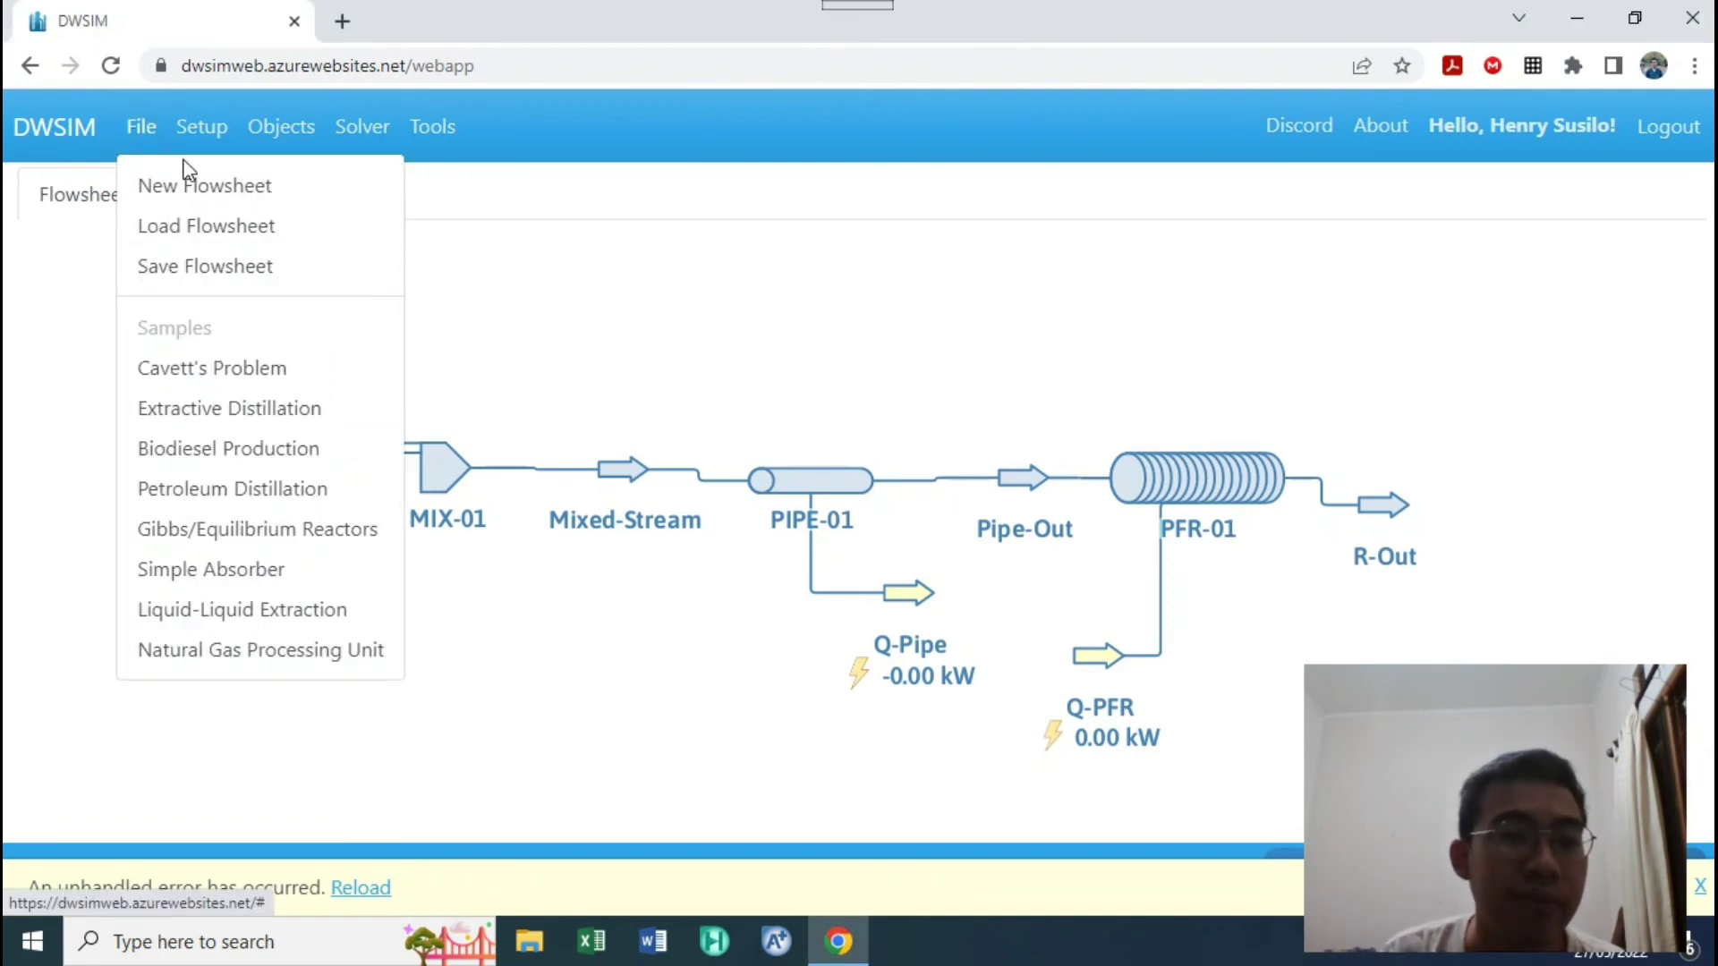
pyautogui.click(541, 274)
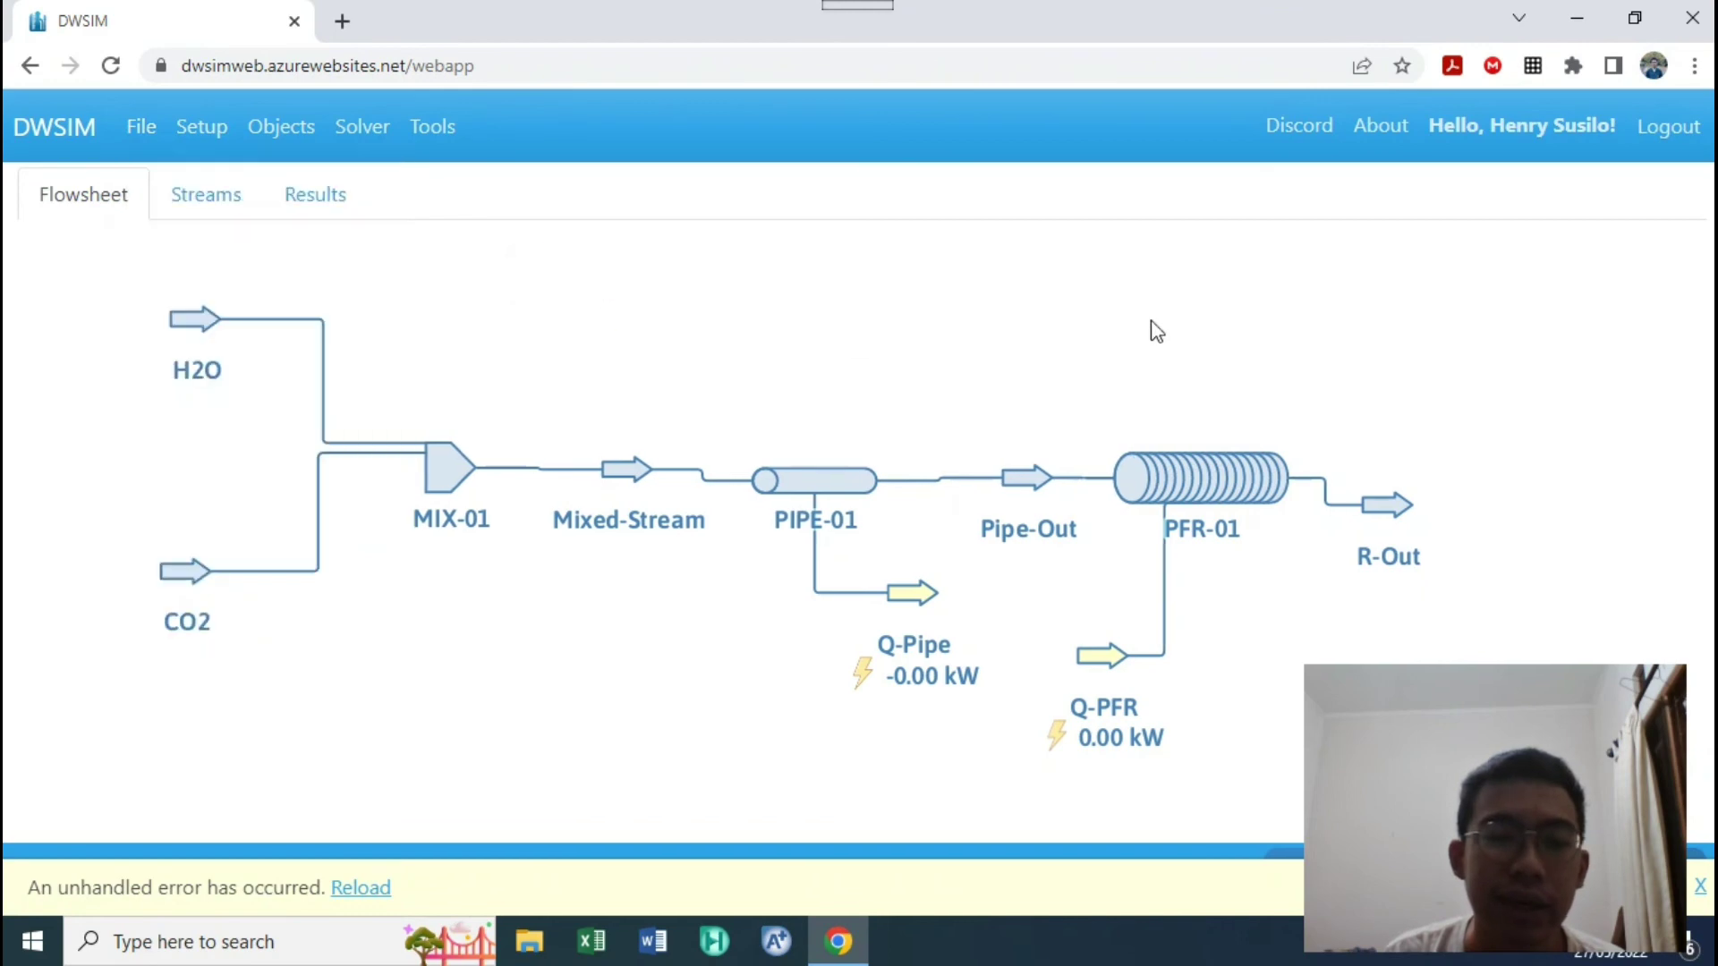
pyautogui.moveTo(245, 453); pyautogui.dragTo(310, 498)
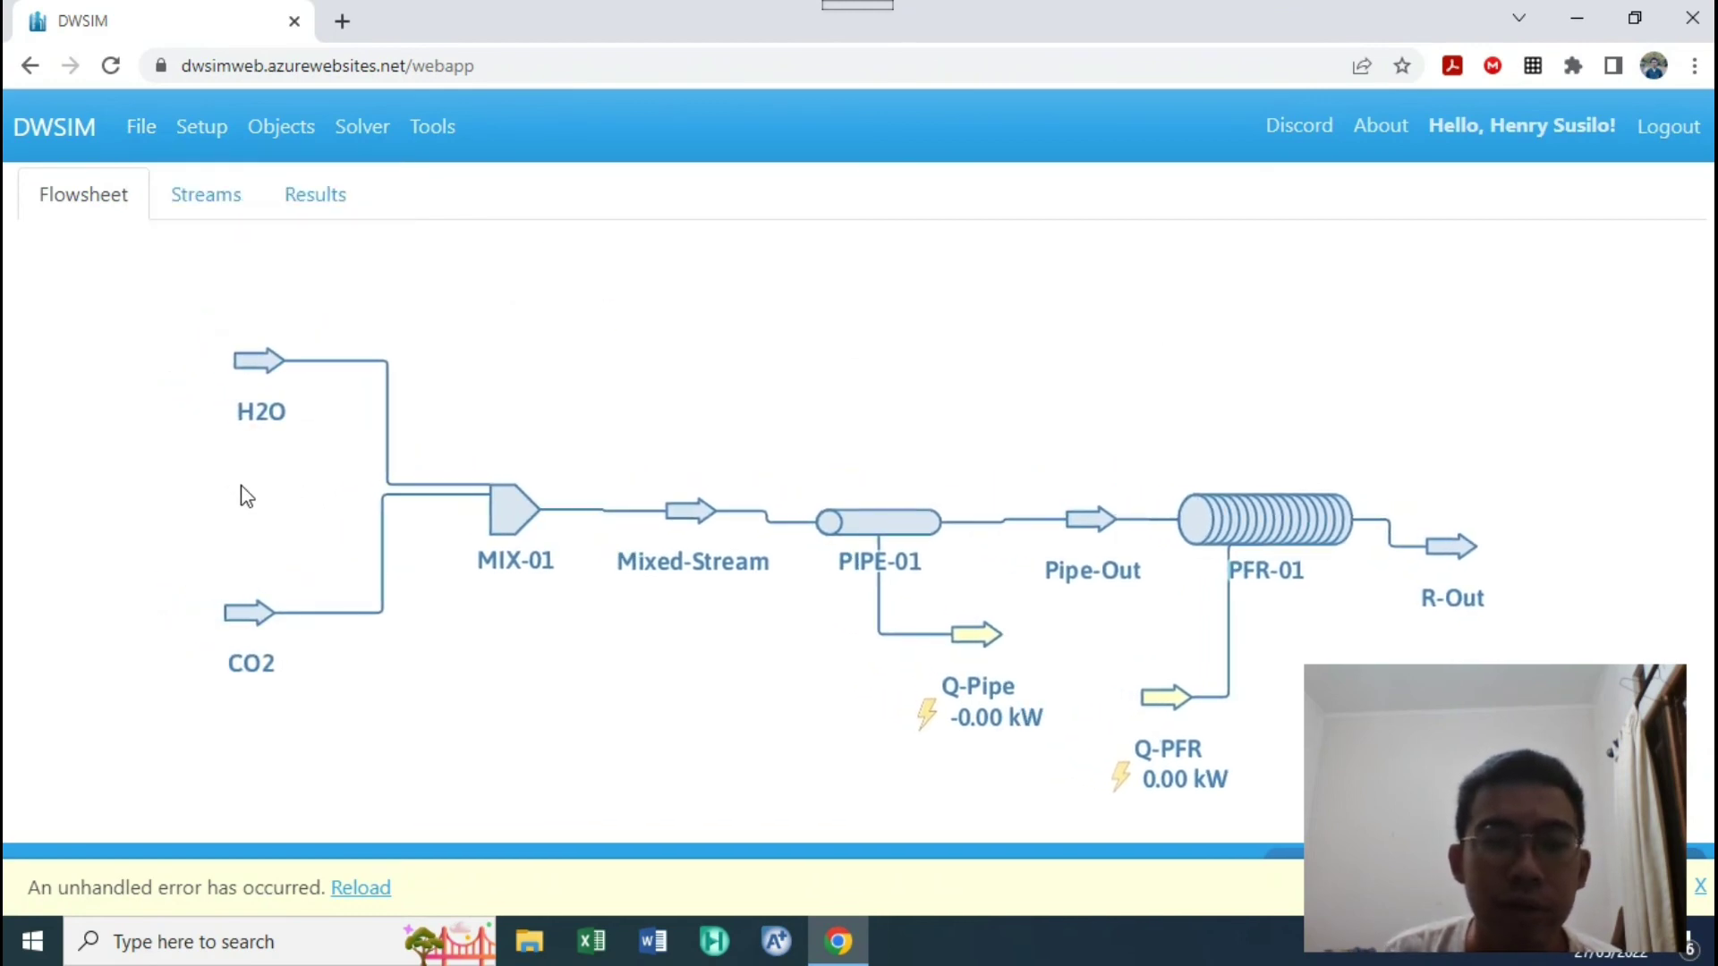
pyautogui.scroll(-1, 254, 510)
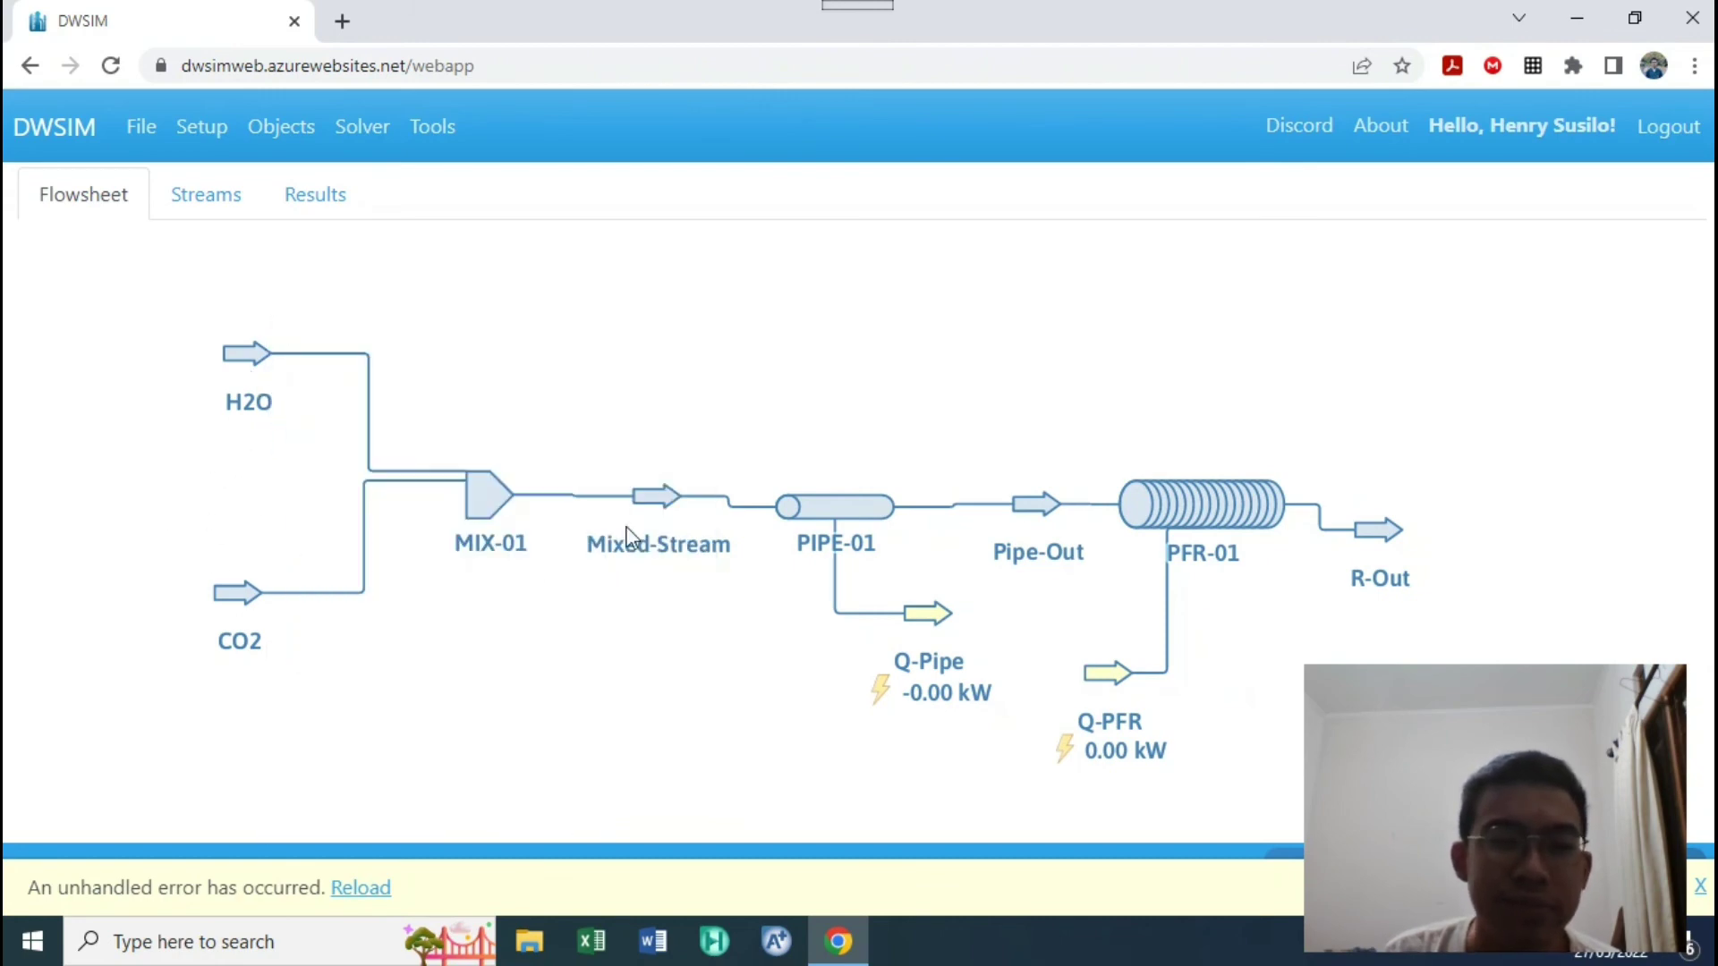
# Step: Check the property summary of the plug flow reactor PFR-01, try to open its editor, and close the object view
pyautogui.moveTo(1243, 515)
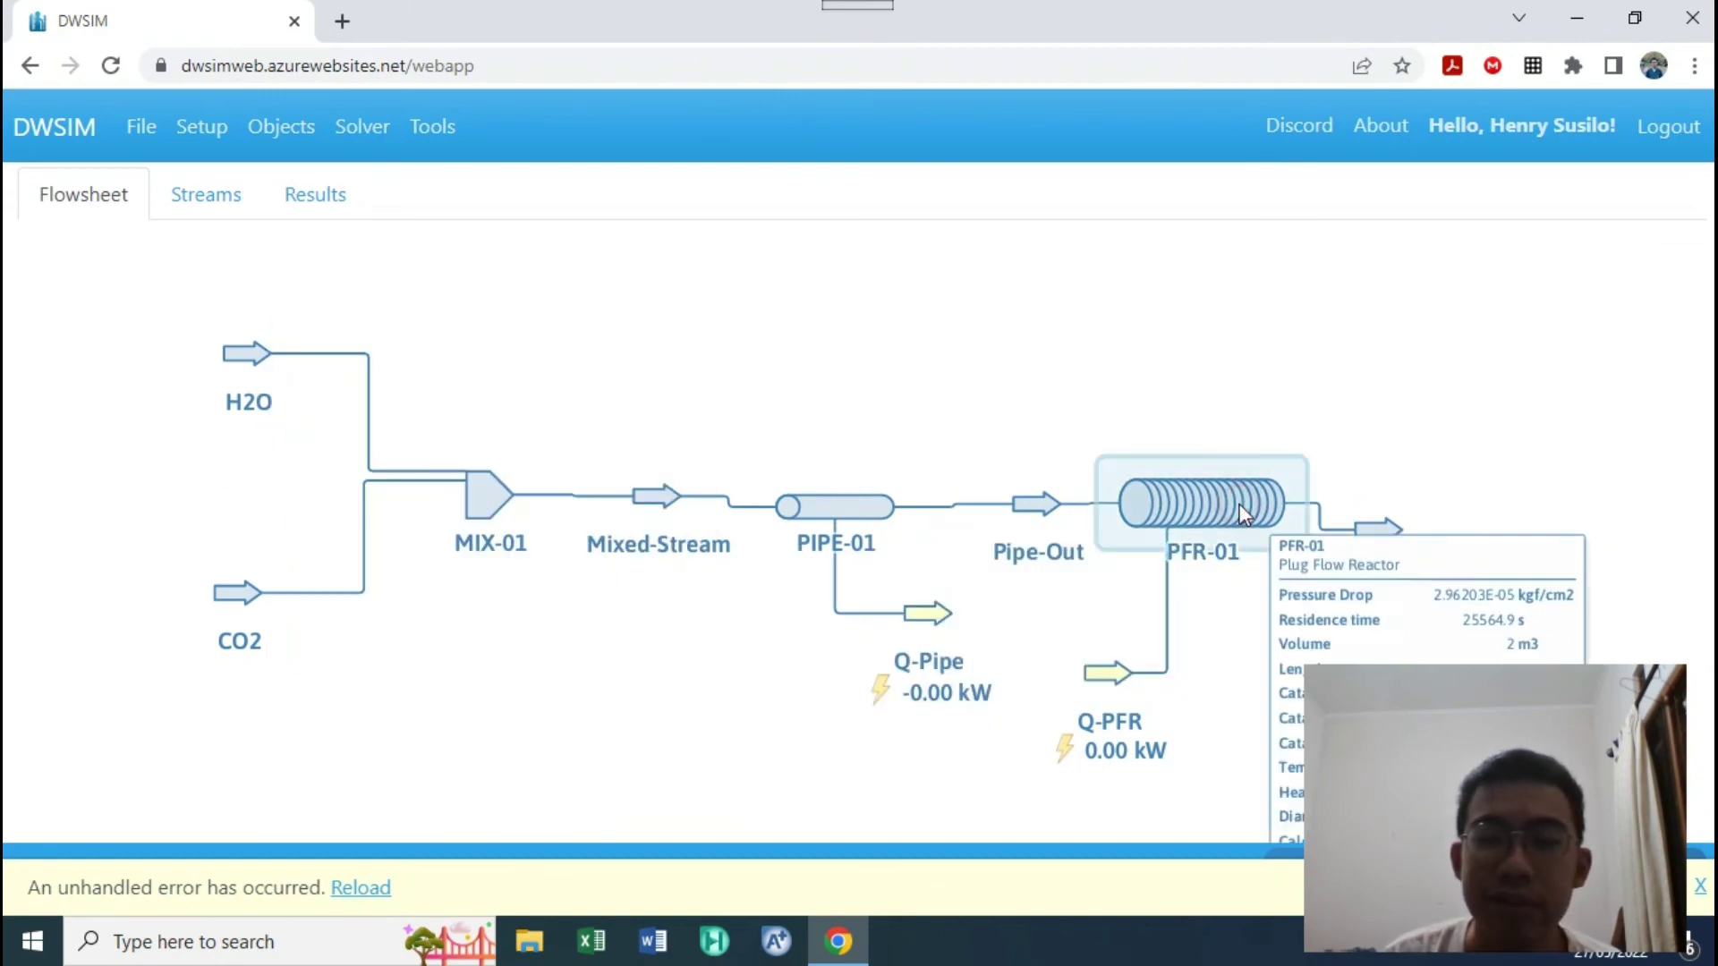
pyautogui.scroll(-1, 1162, 487)
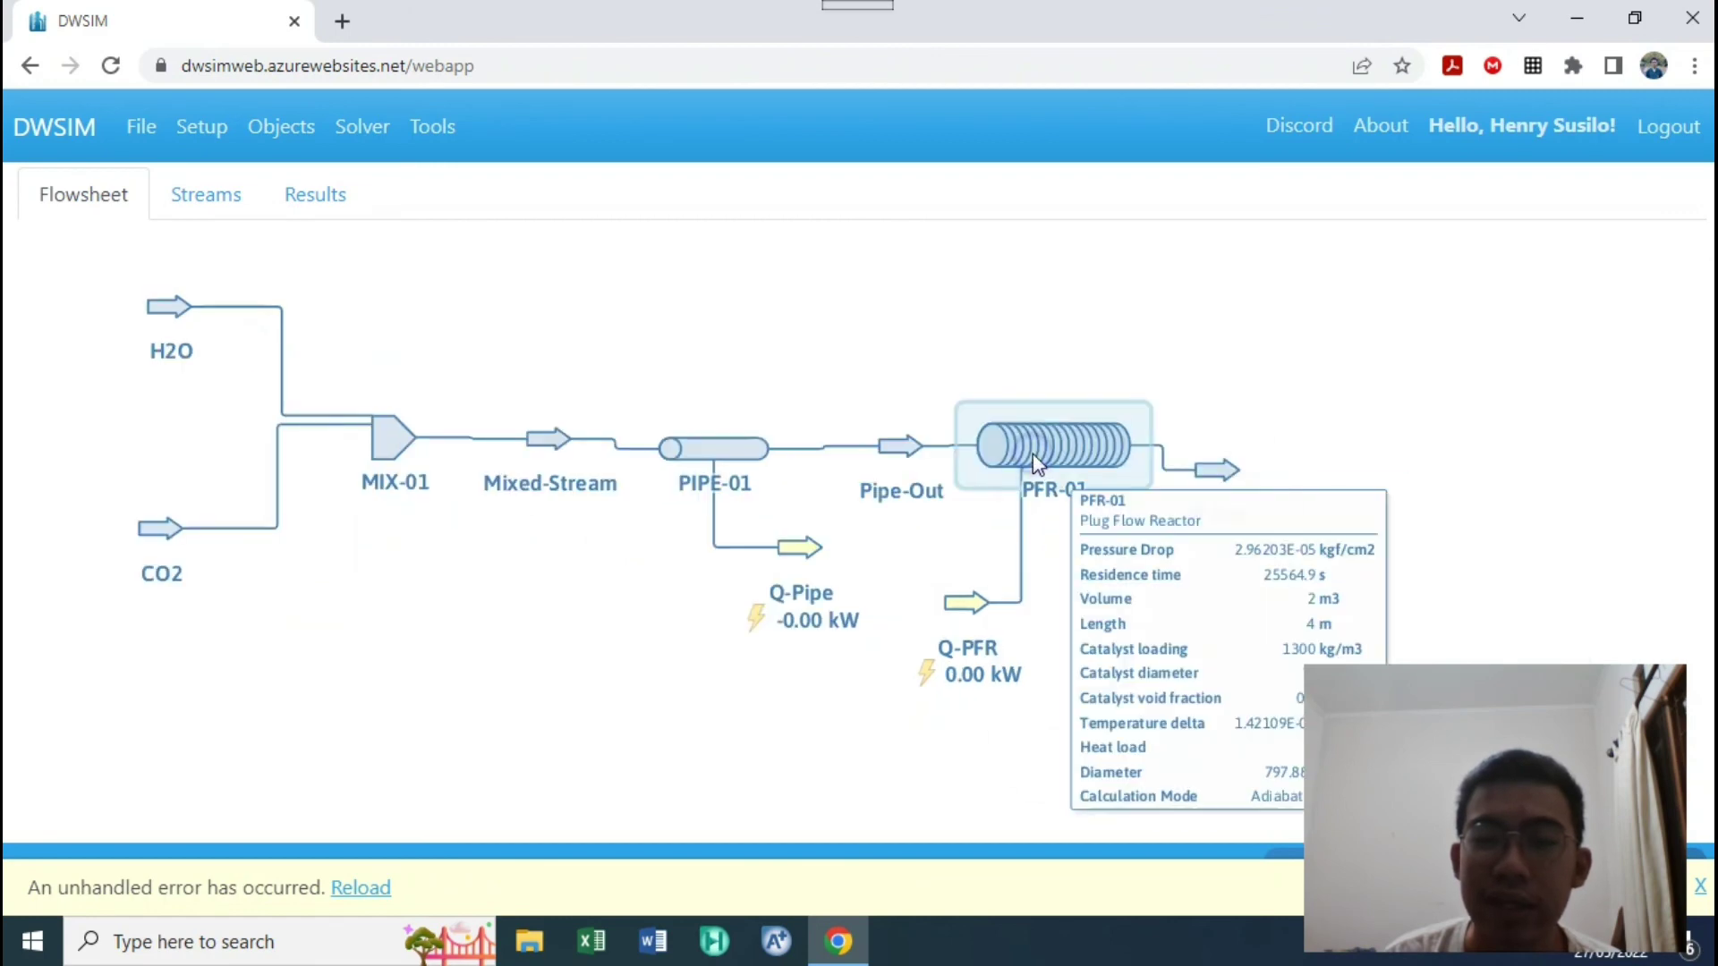
pyautogui.rightClick(1034, 456)
pyautogui.click(1101, 517)
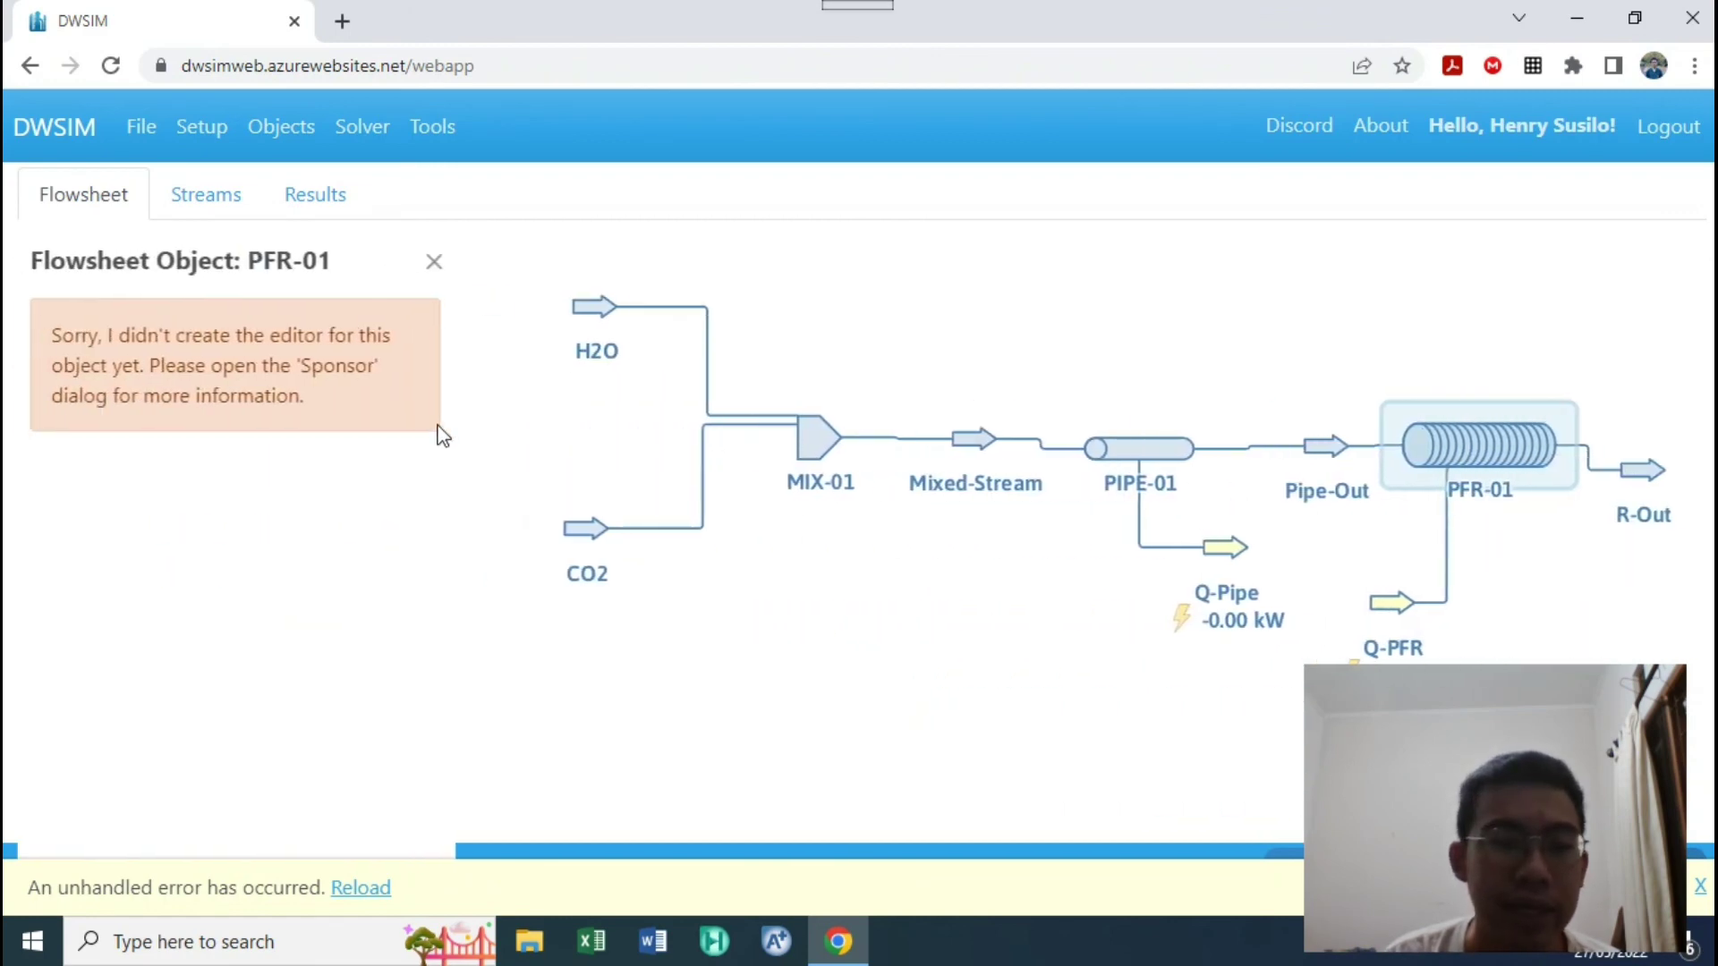
pyautogui.click(437, 261)
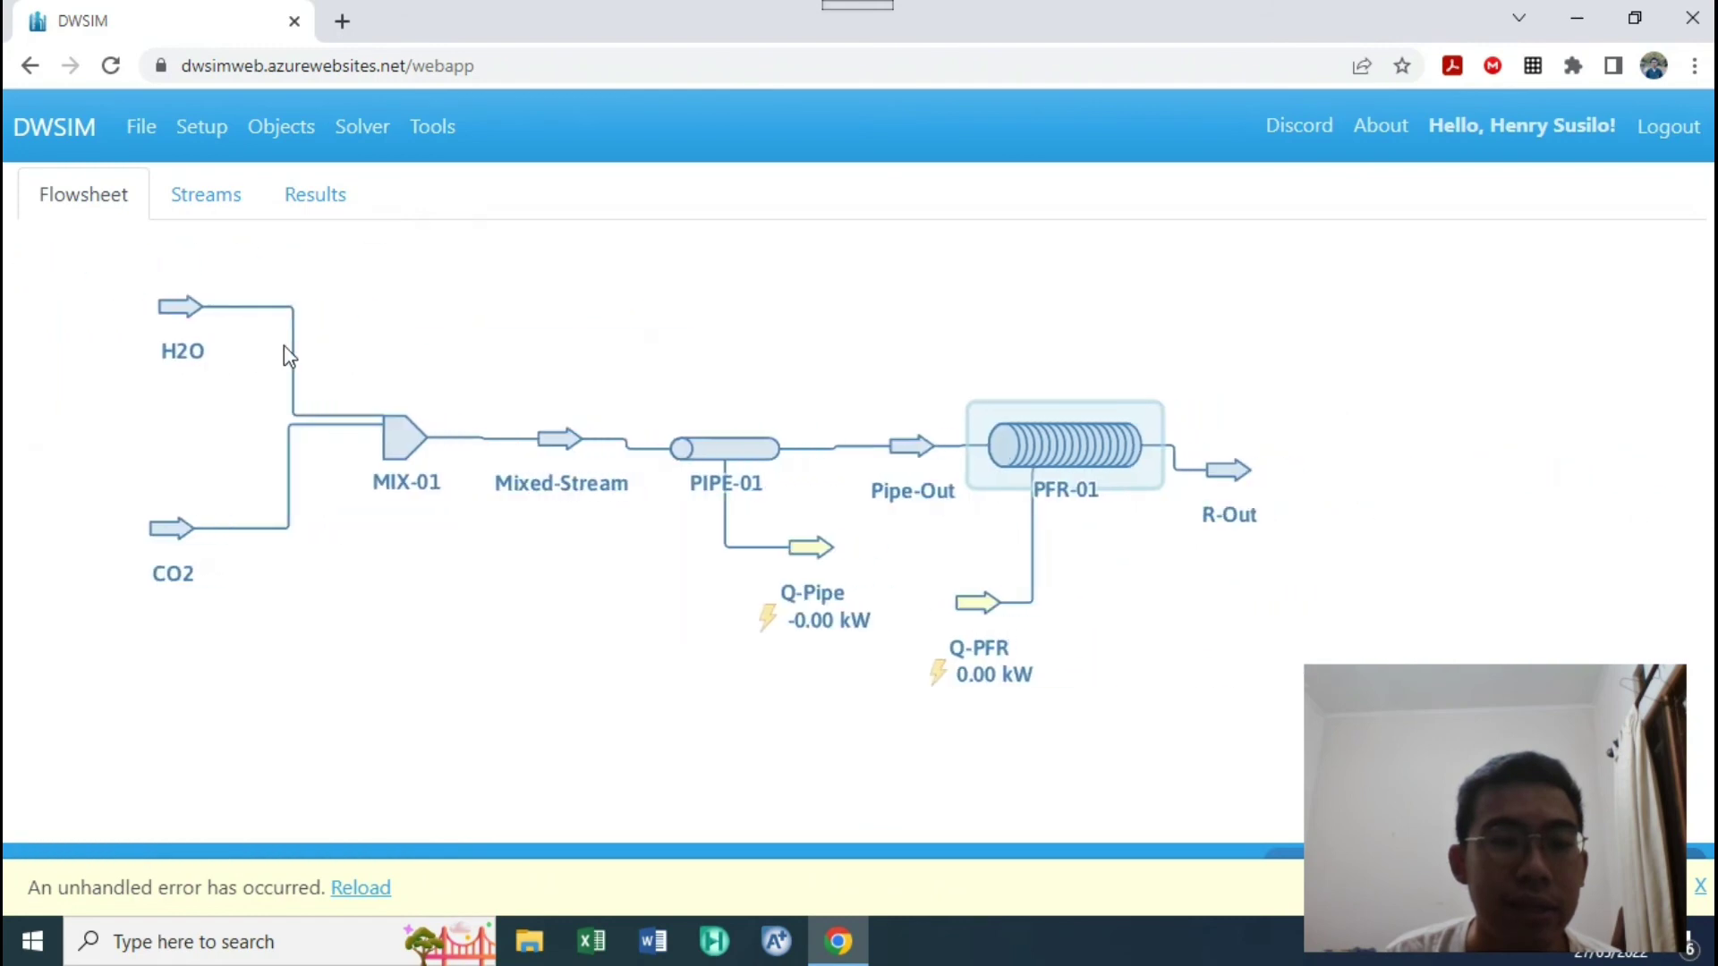
# Step: Open the H2O stream for editing, set its temperature to 50 C, and commit the change
pyautogui.rightClick(176, 318)
pyautogui.click(260, 385)
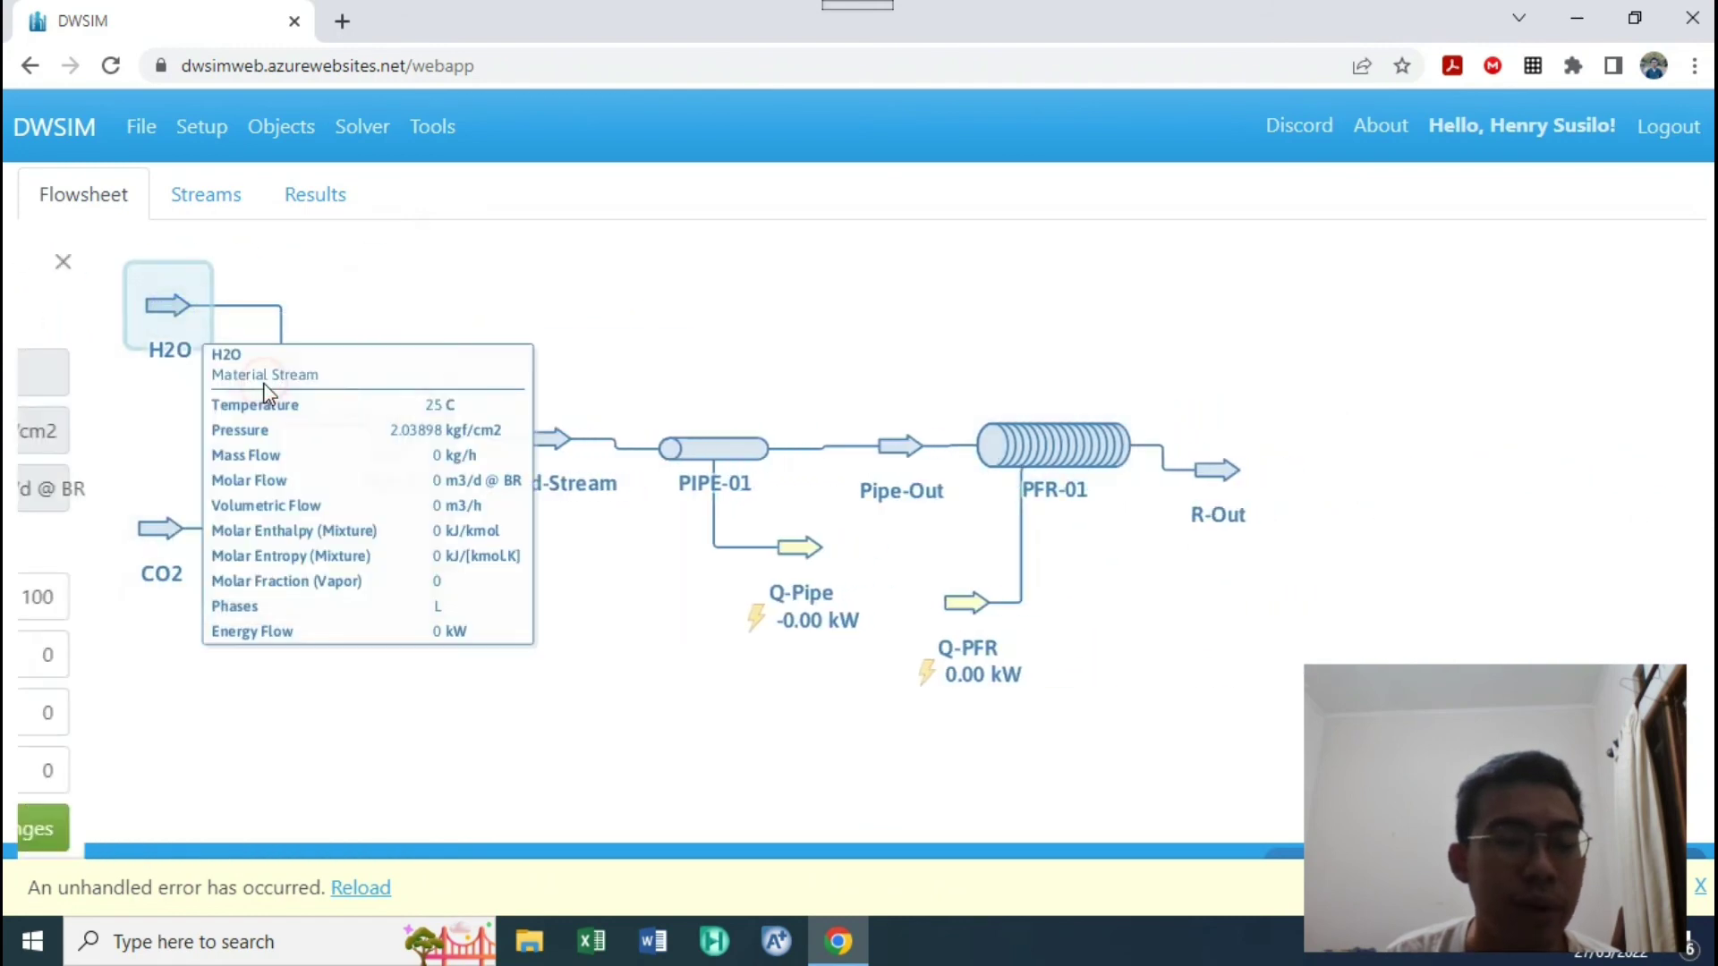
pyautogui.doubleClick(356, 594)
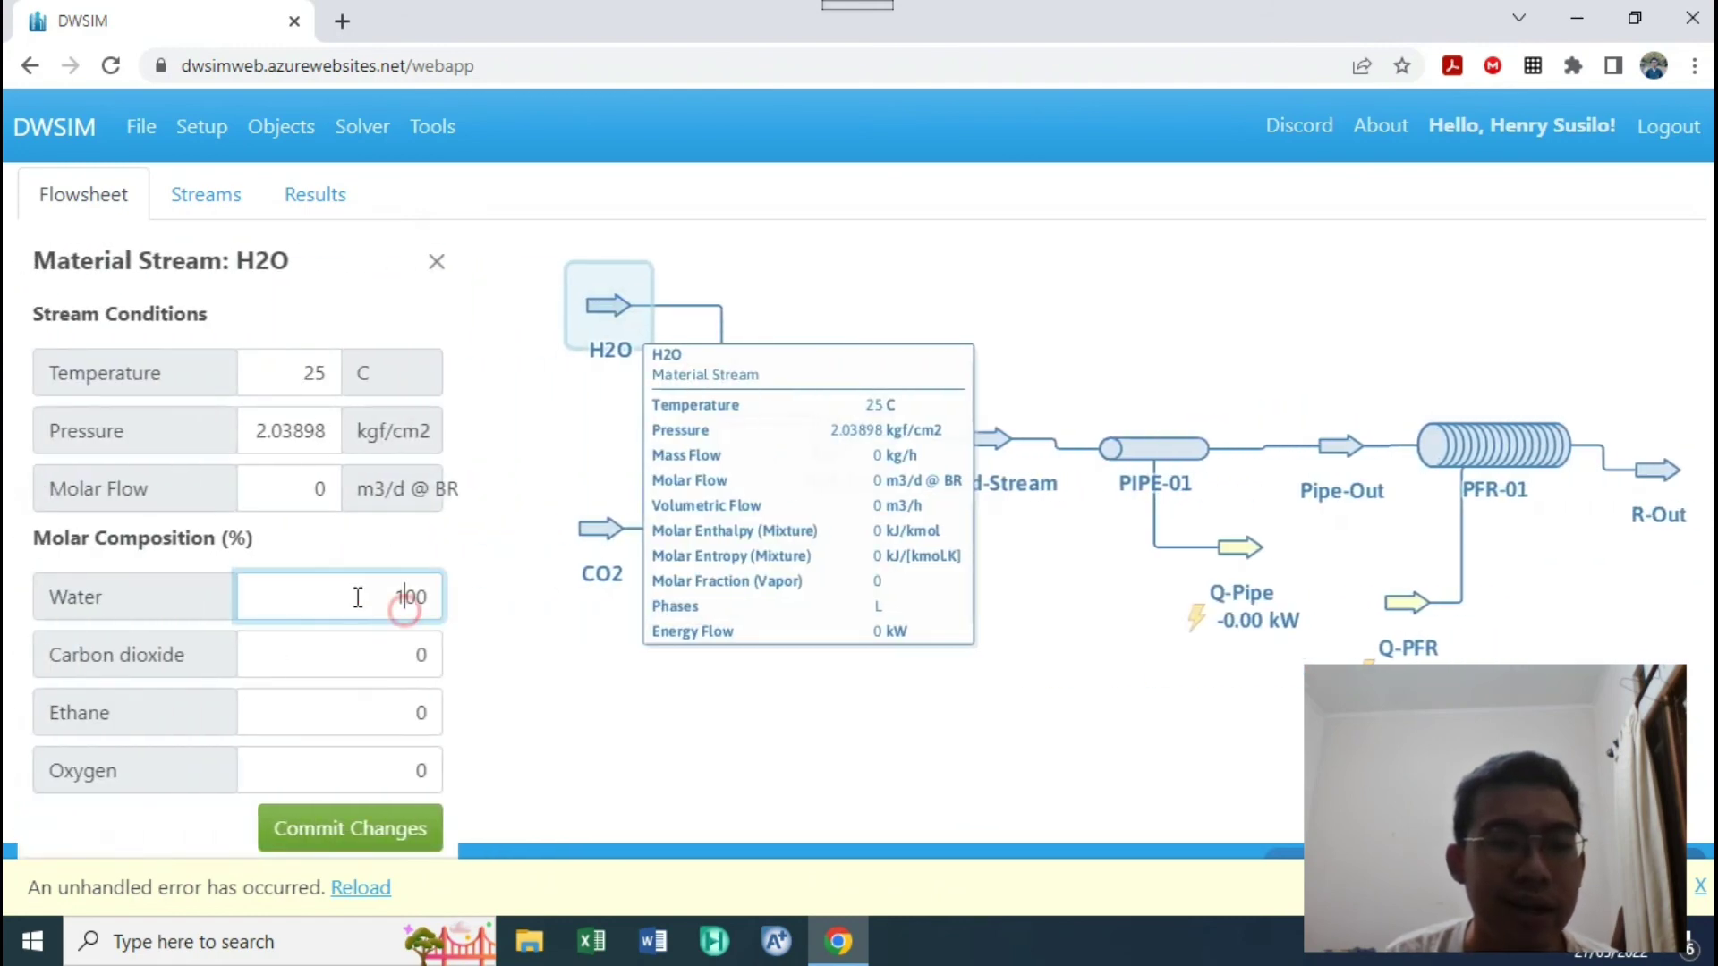
pyautogui.click(420, 588)
pyautogui.press('BackSpace')
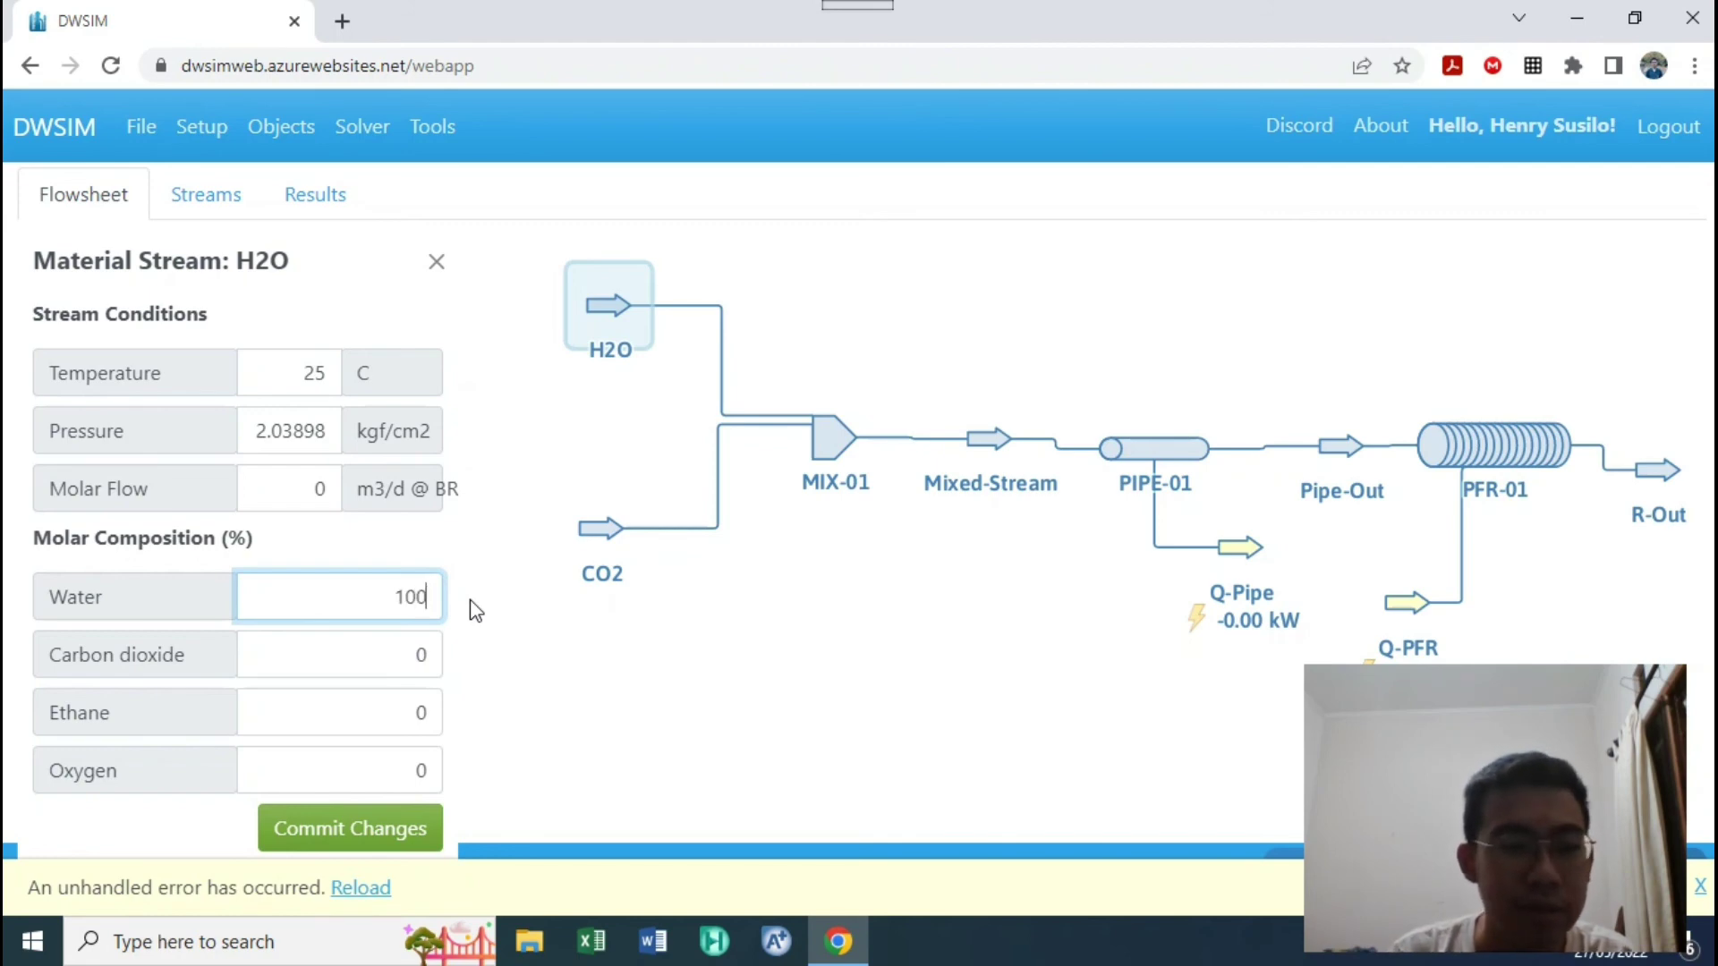
pyautogui.doubleClick(312, 372)
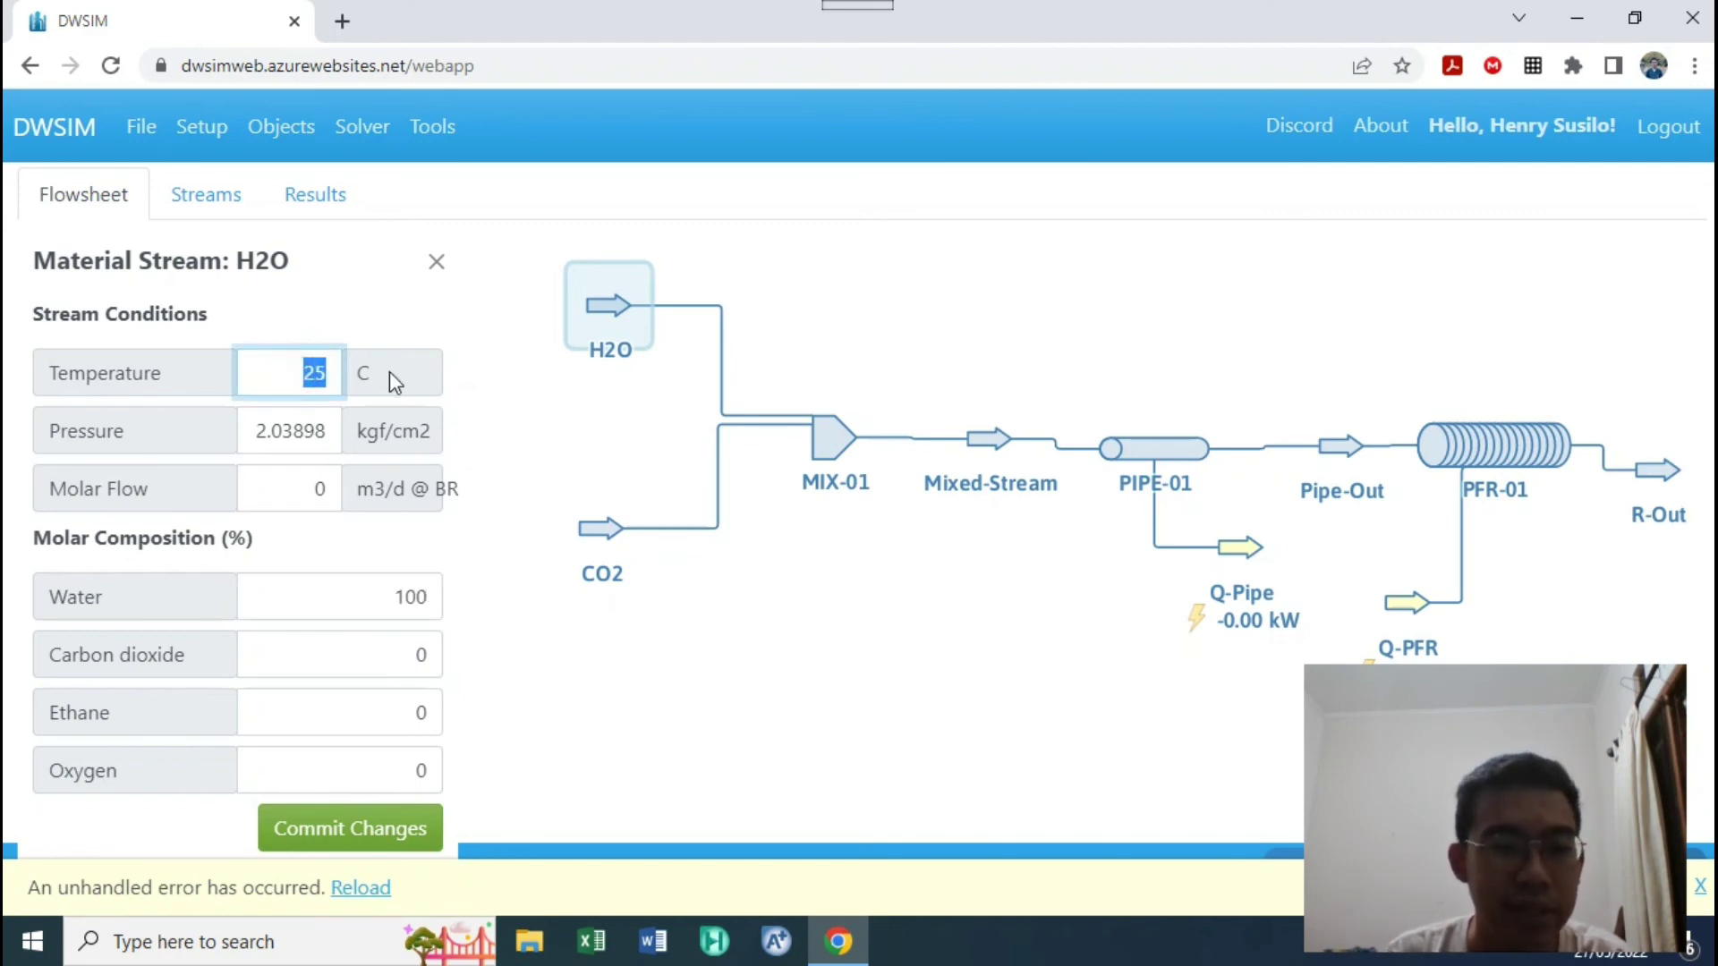
pyautogui.write('50')
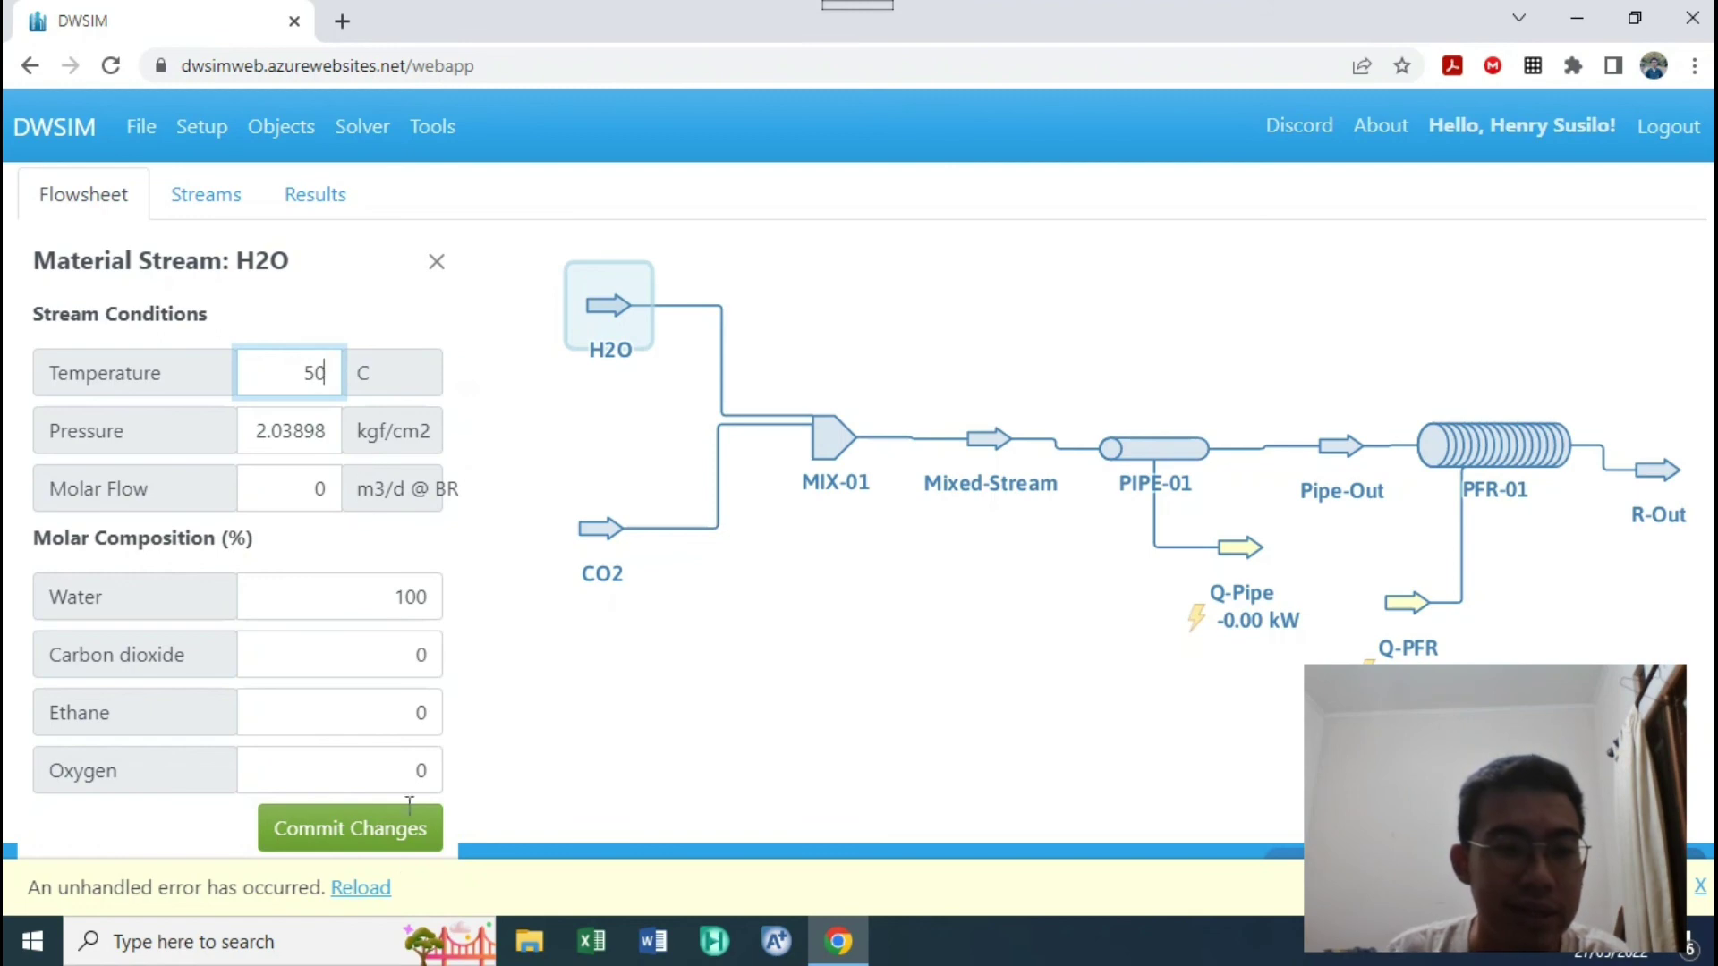
pyautogui.click(380, 836)
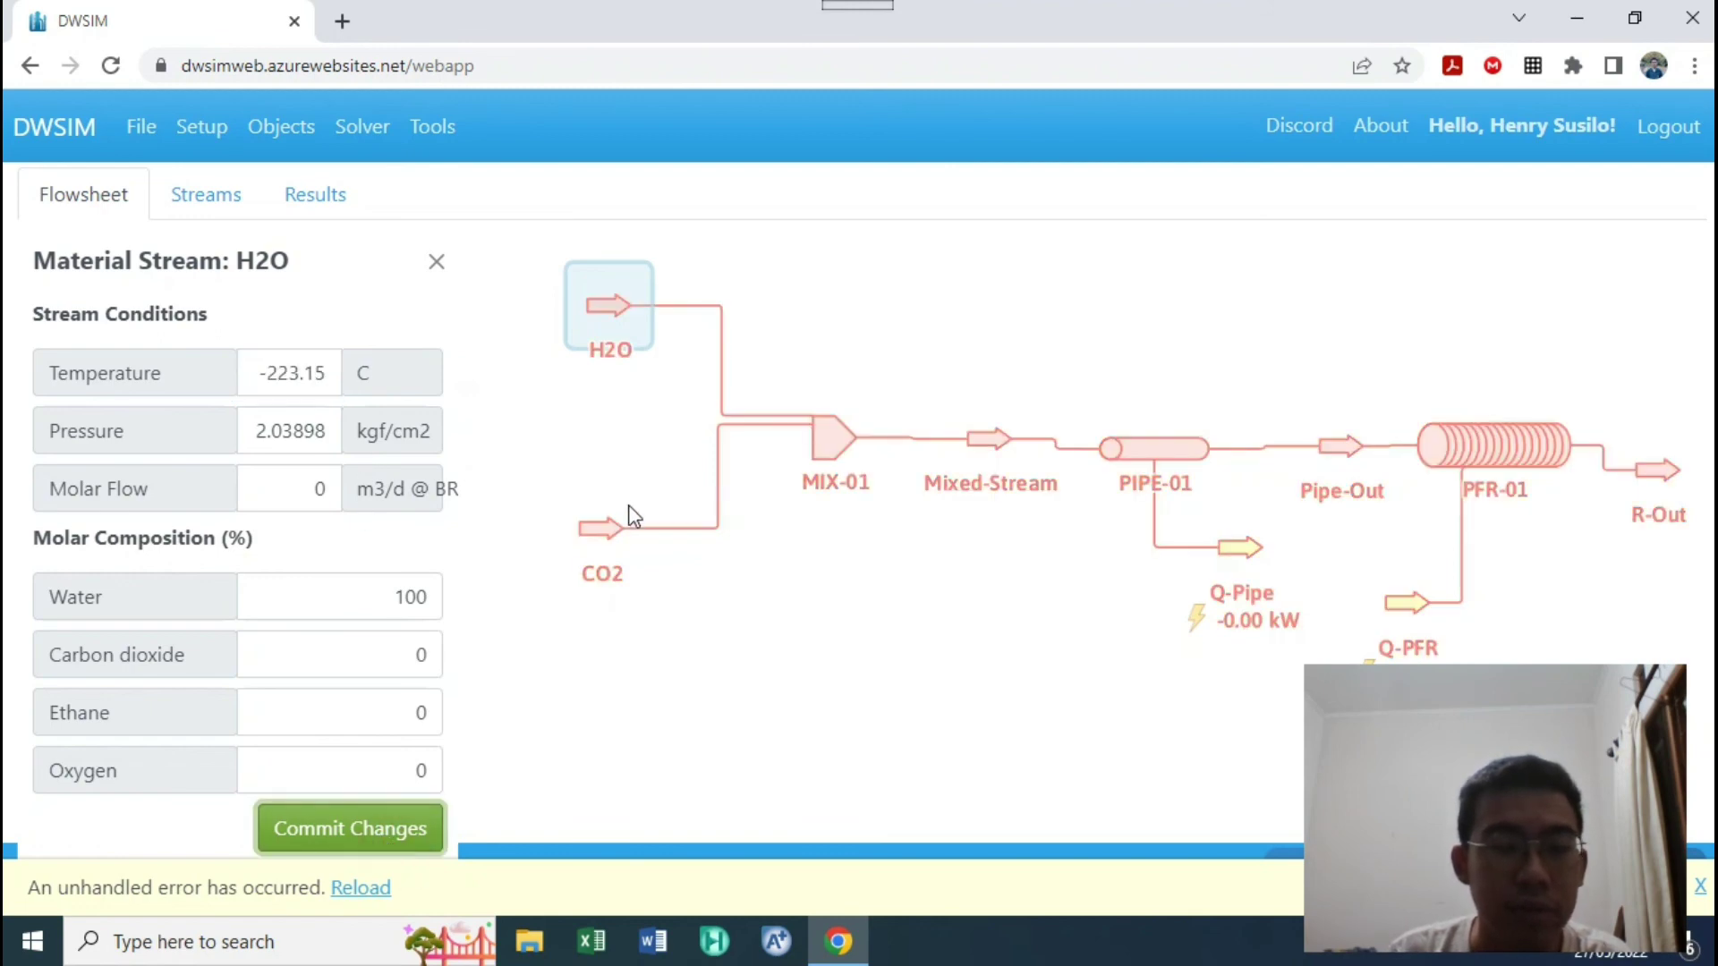
# Step: Set the temperature in the H2O stream conditions to 50 C again and commit the change
pyautogui.click(605, 530)
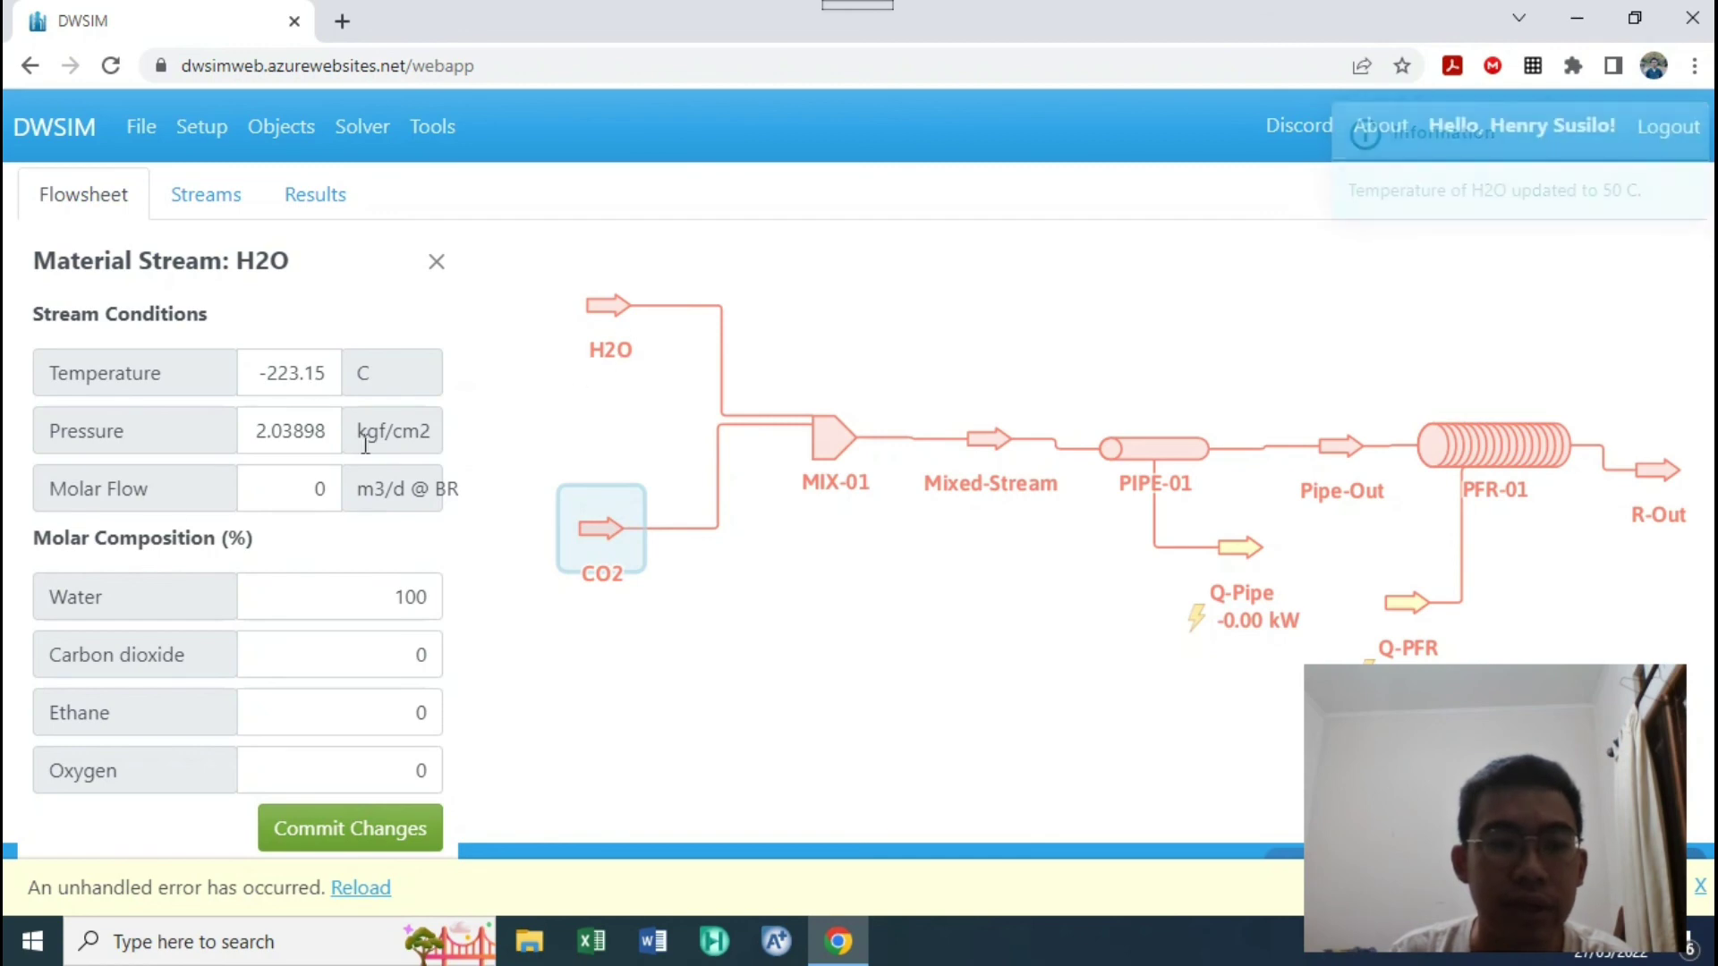
pyautogui.moveTo(280, 385); pyautogui.dragTo(450, 355)
pyautogui.write('50')
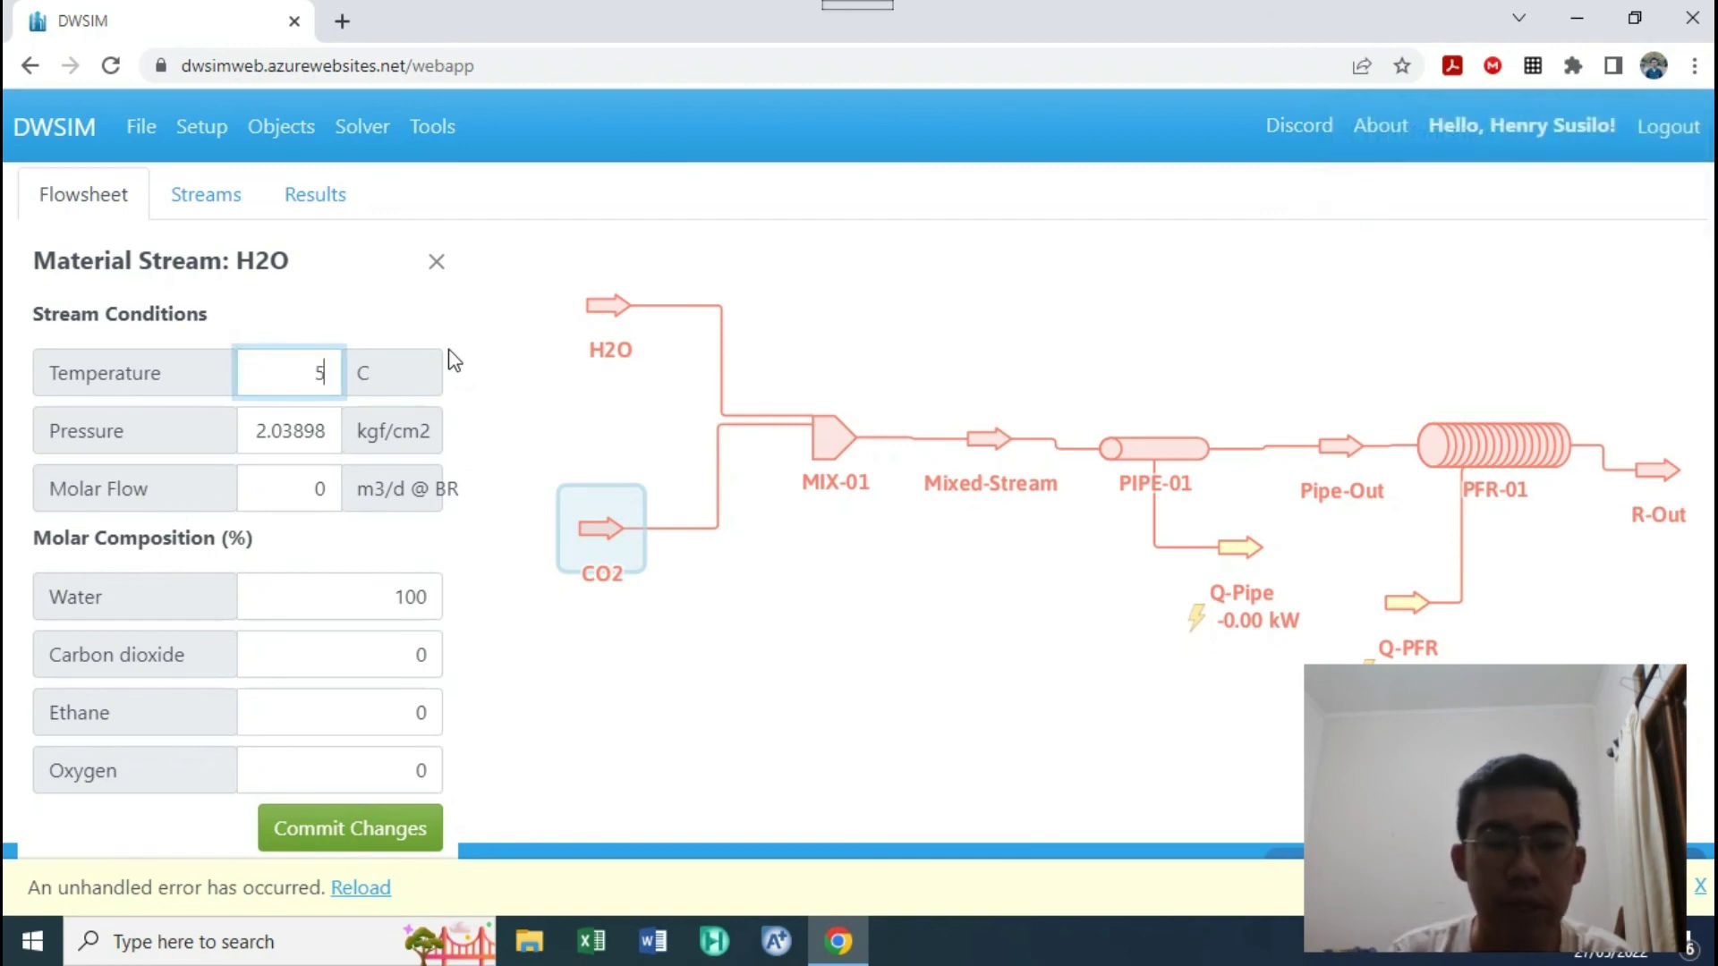
pyautogui.click(340, 829)
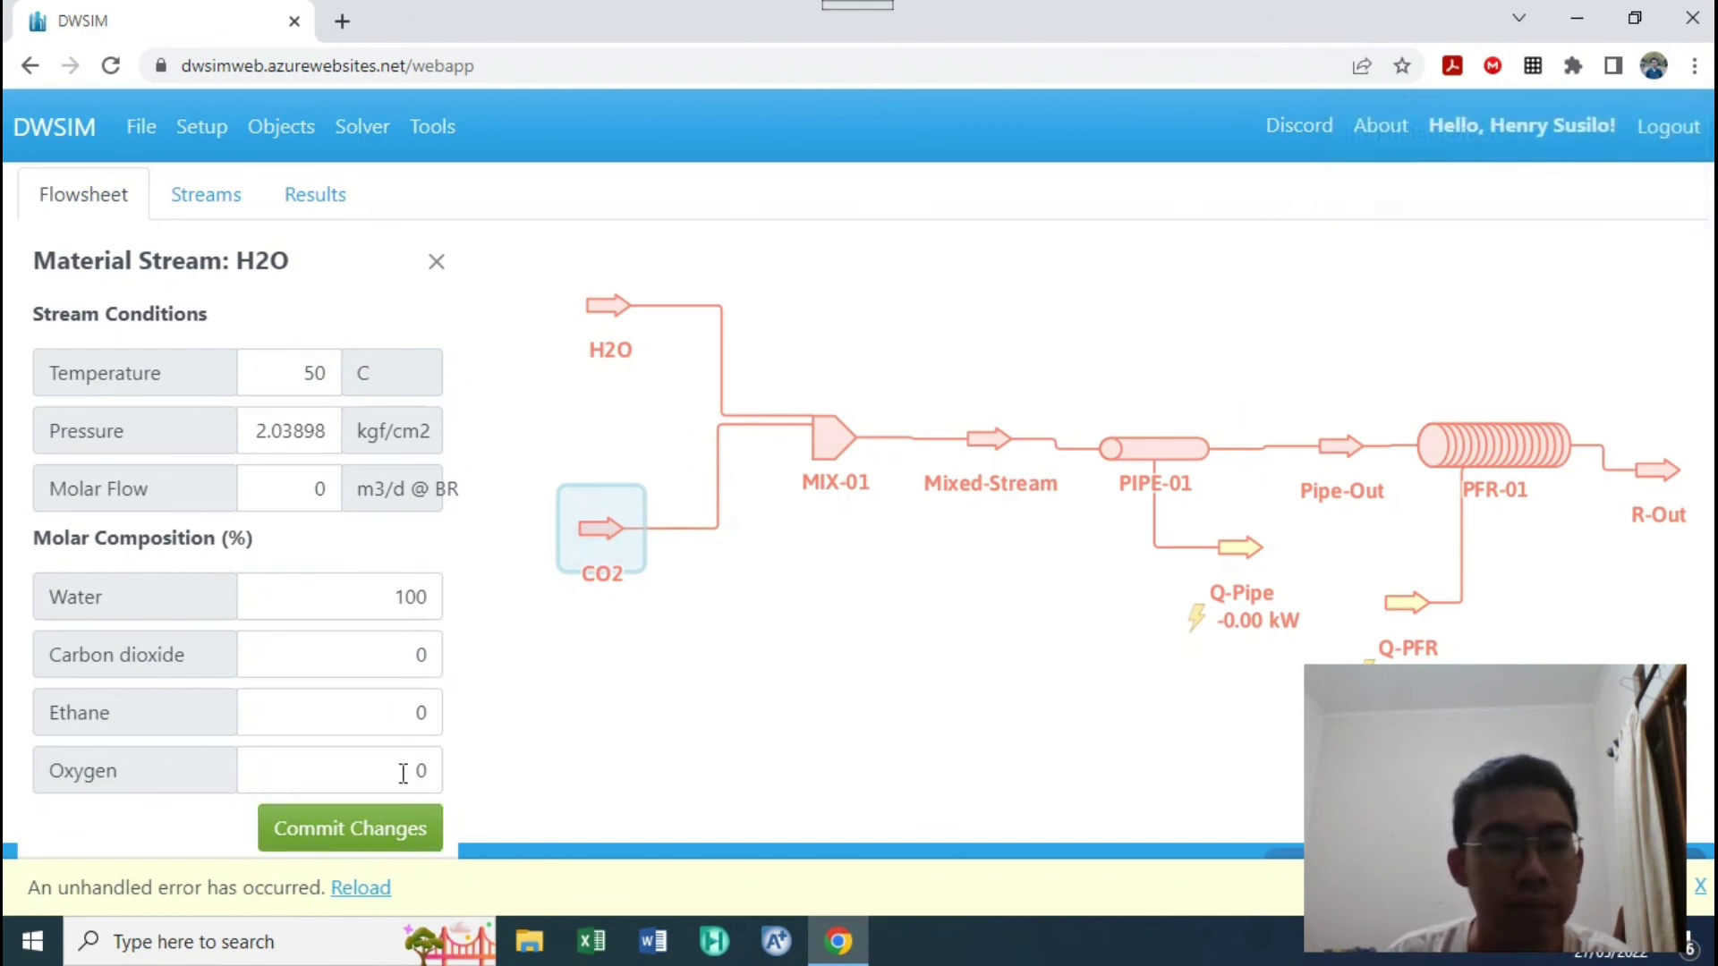
# Step: Open the CO2 stream for editing, set its temperature to 50 C, and commit the change
pyautogui.click(579, 683)
pyautogui.rightClick(608, 528)
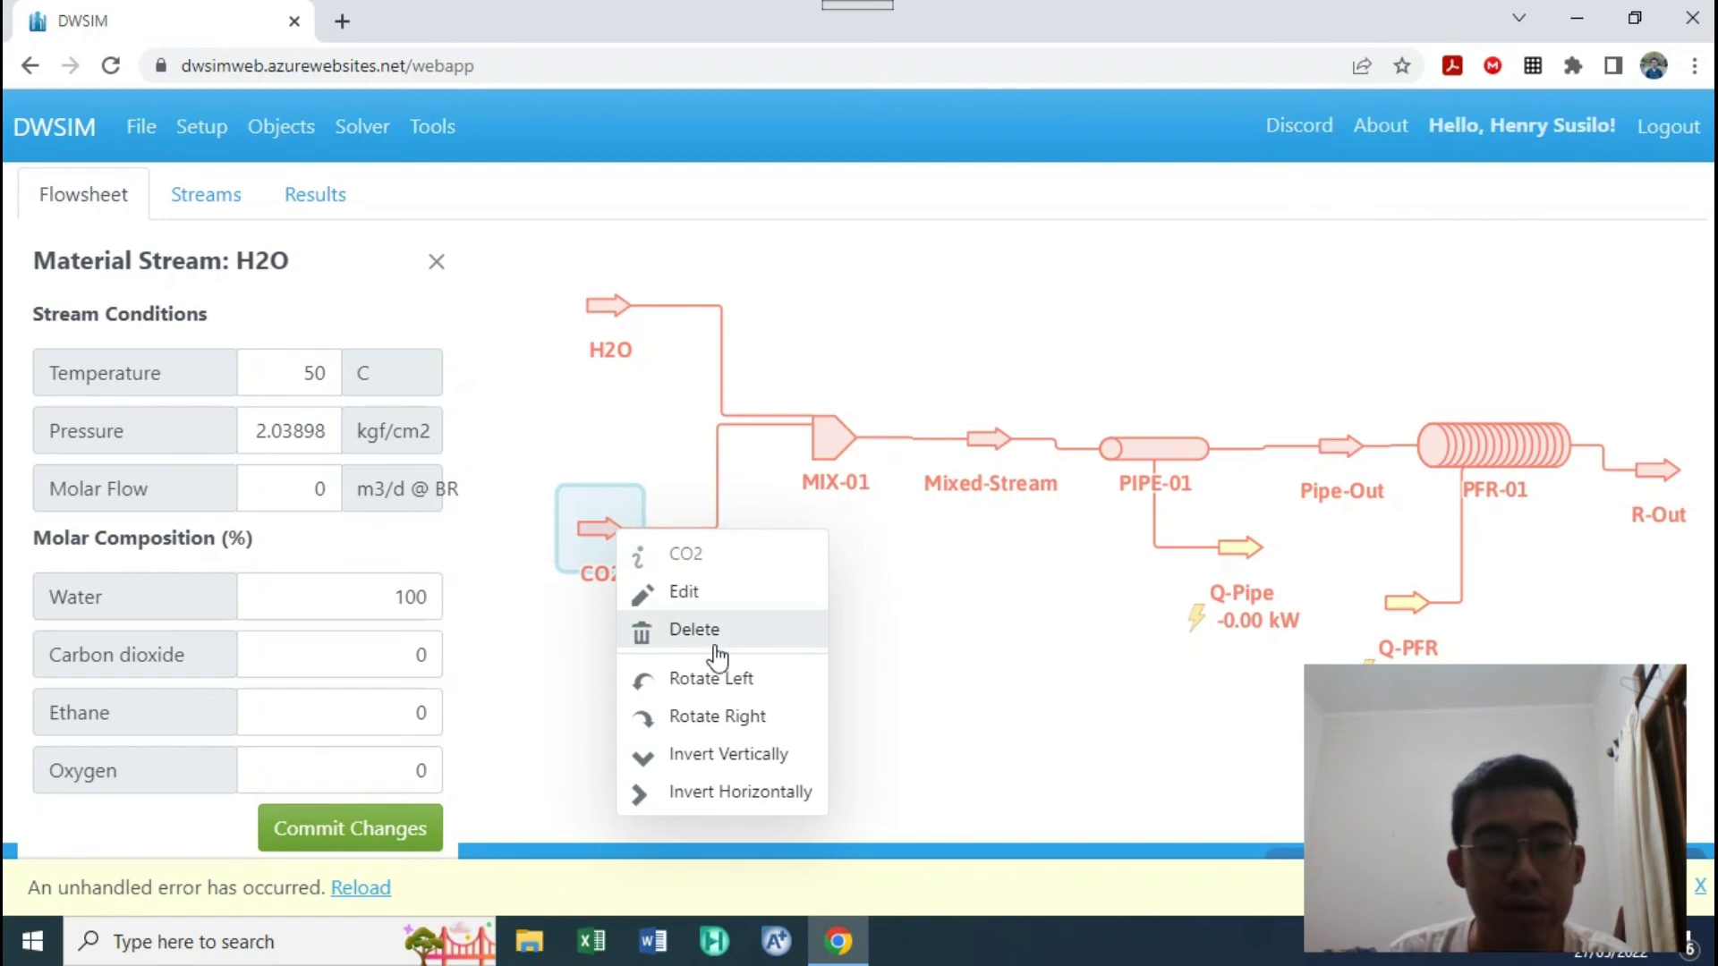
pyautogui.click(689, 592)
pyautogui.doubleClick(306, 372)
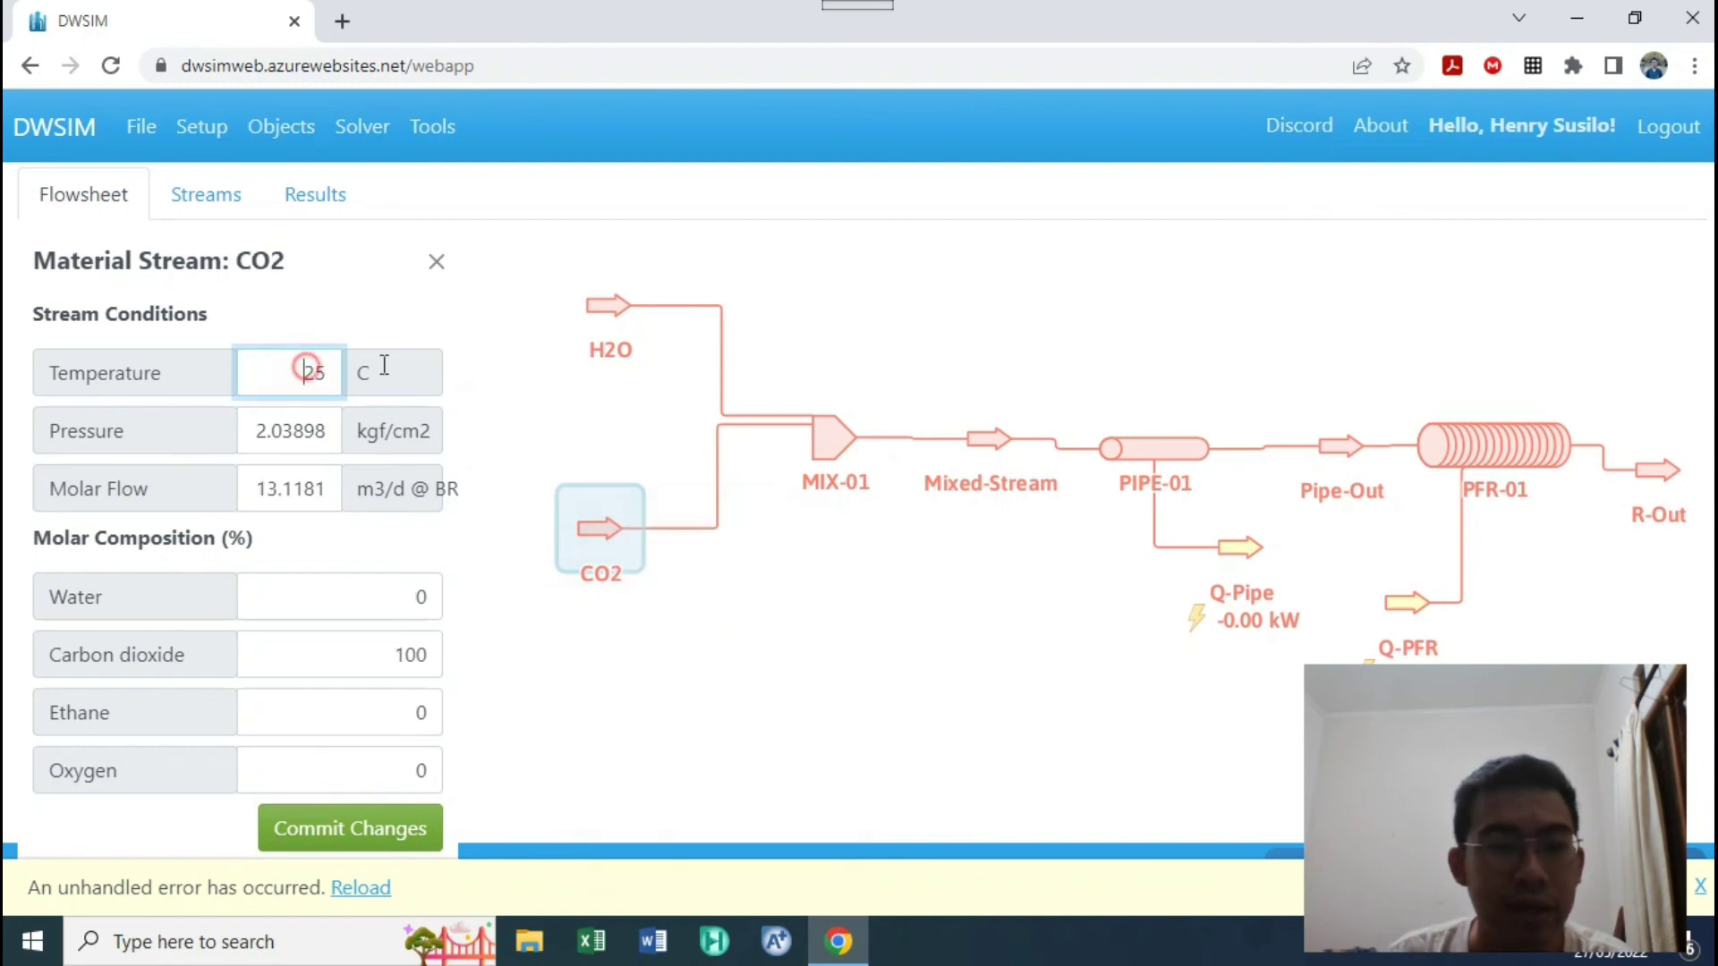
pyautogui.write('50')
pyautogui.click(358, 827)
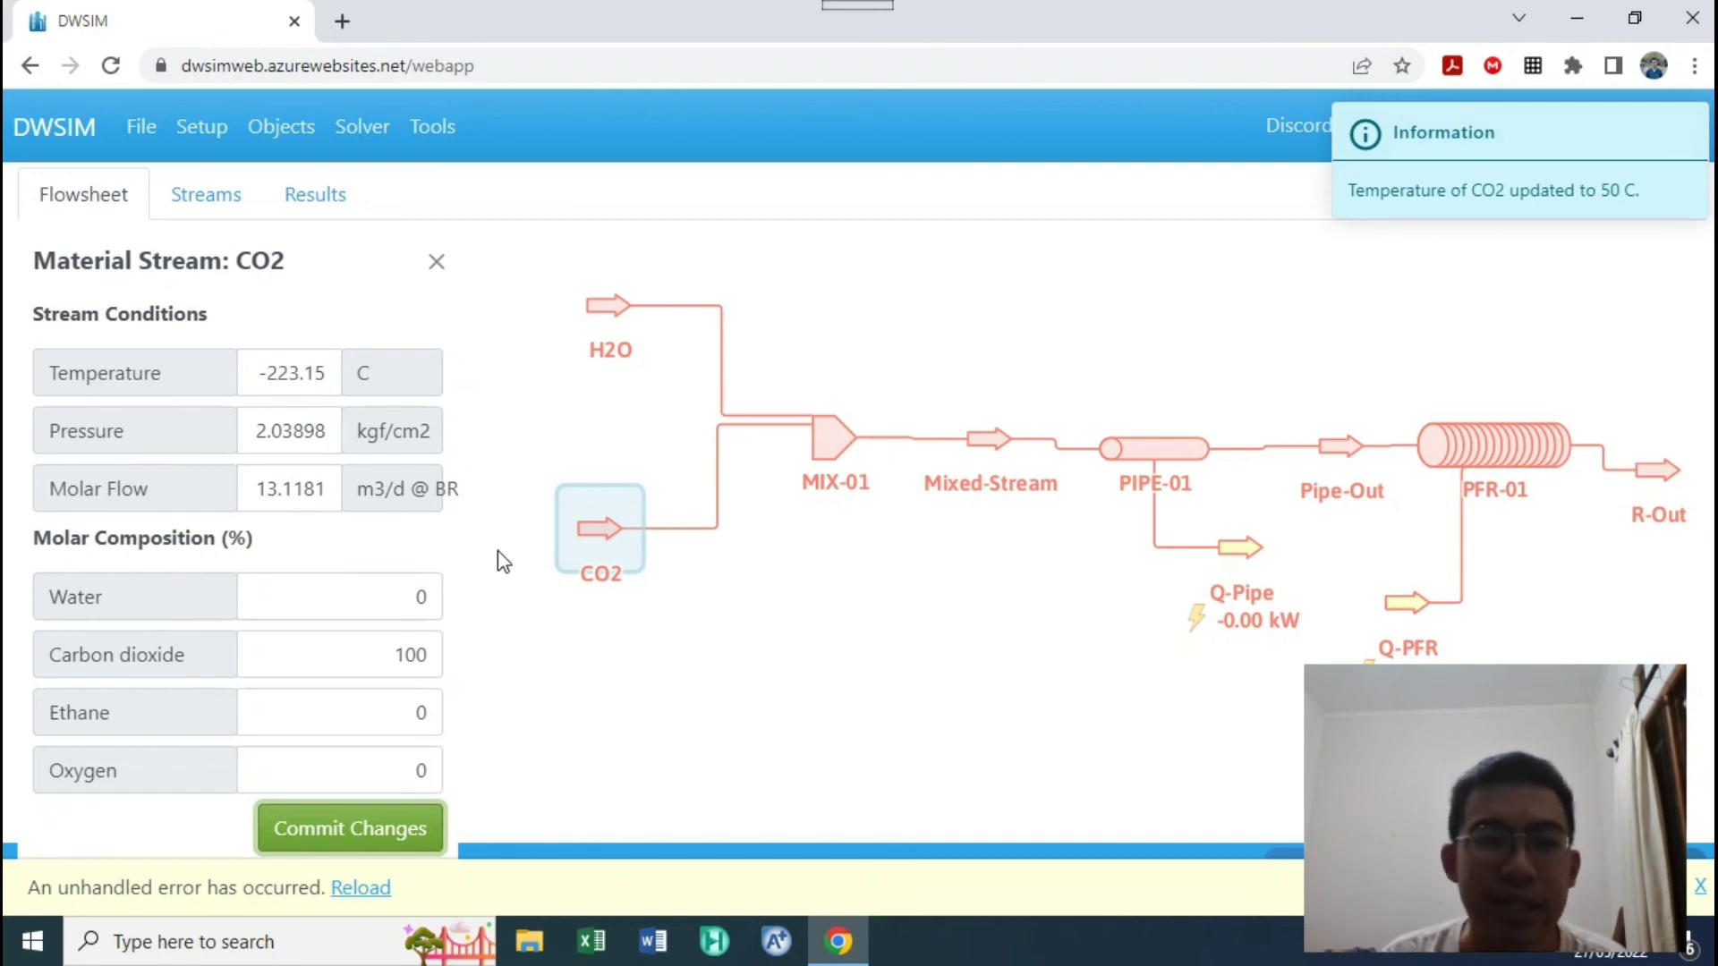
# Step: Reopen the CO2 stream conditions, re-enter 50 C as the temperature, and commit the change again
pyautogui.rightClick(587, 529)
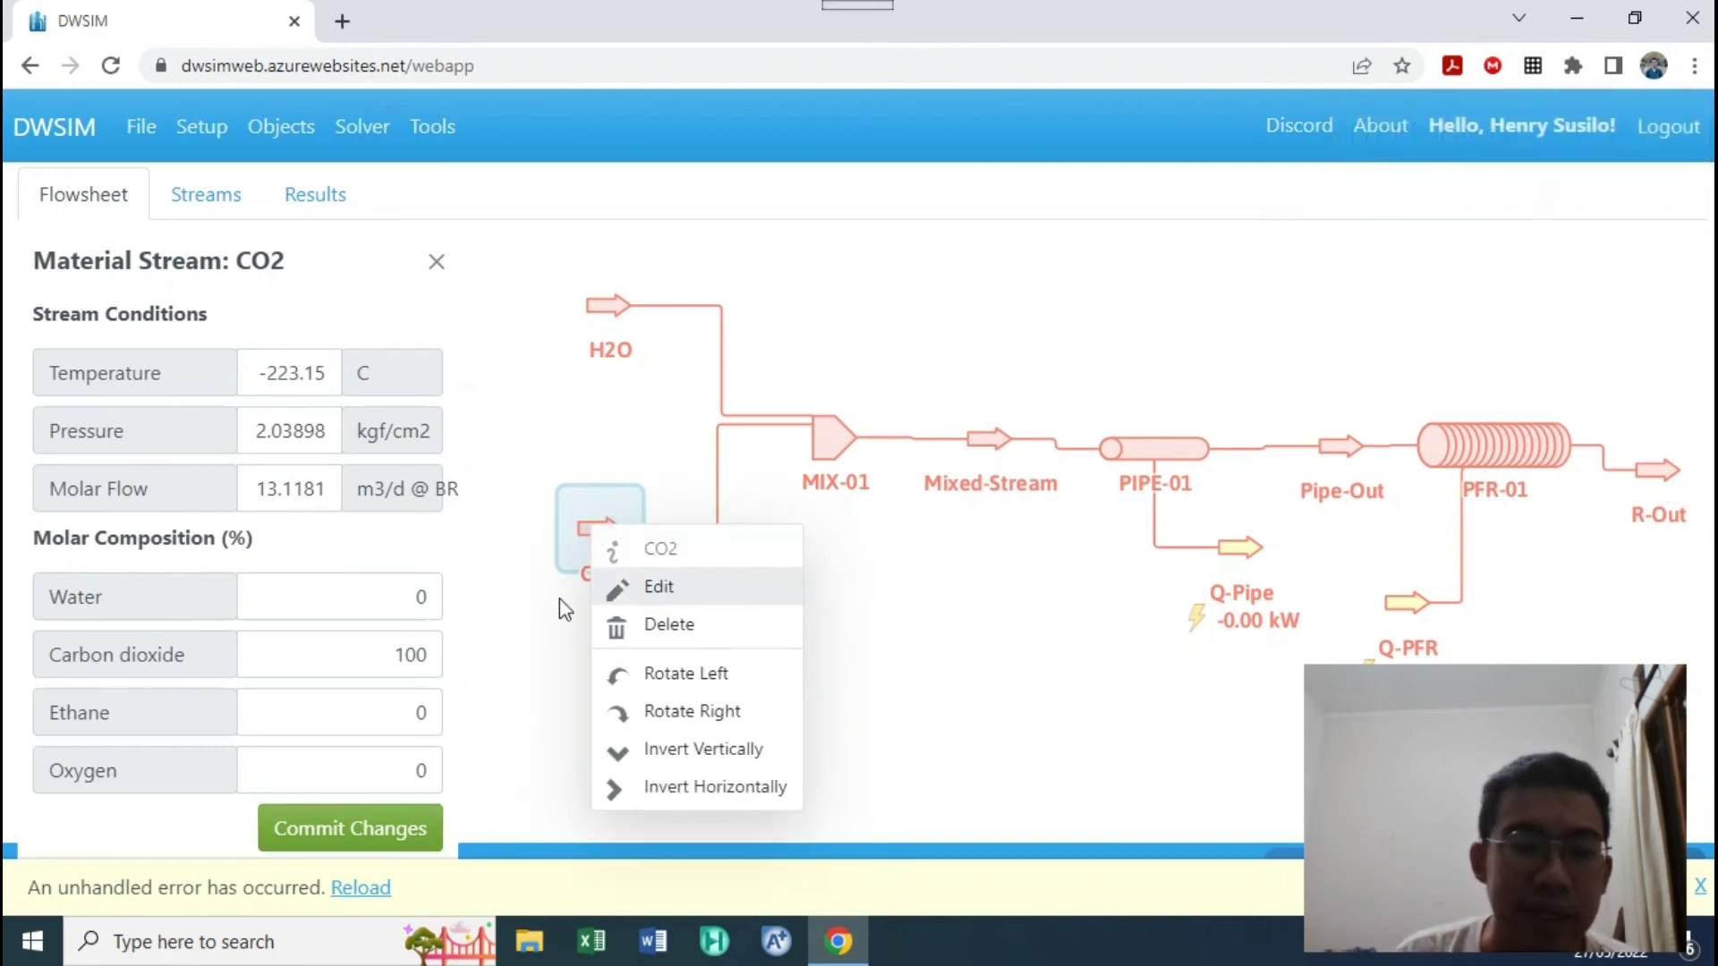
pyautogui.click(629, 591)
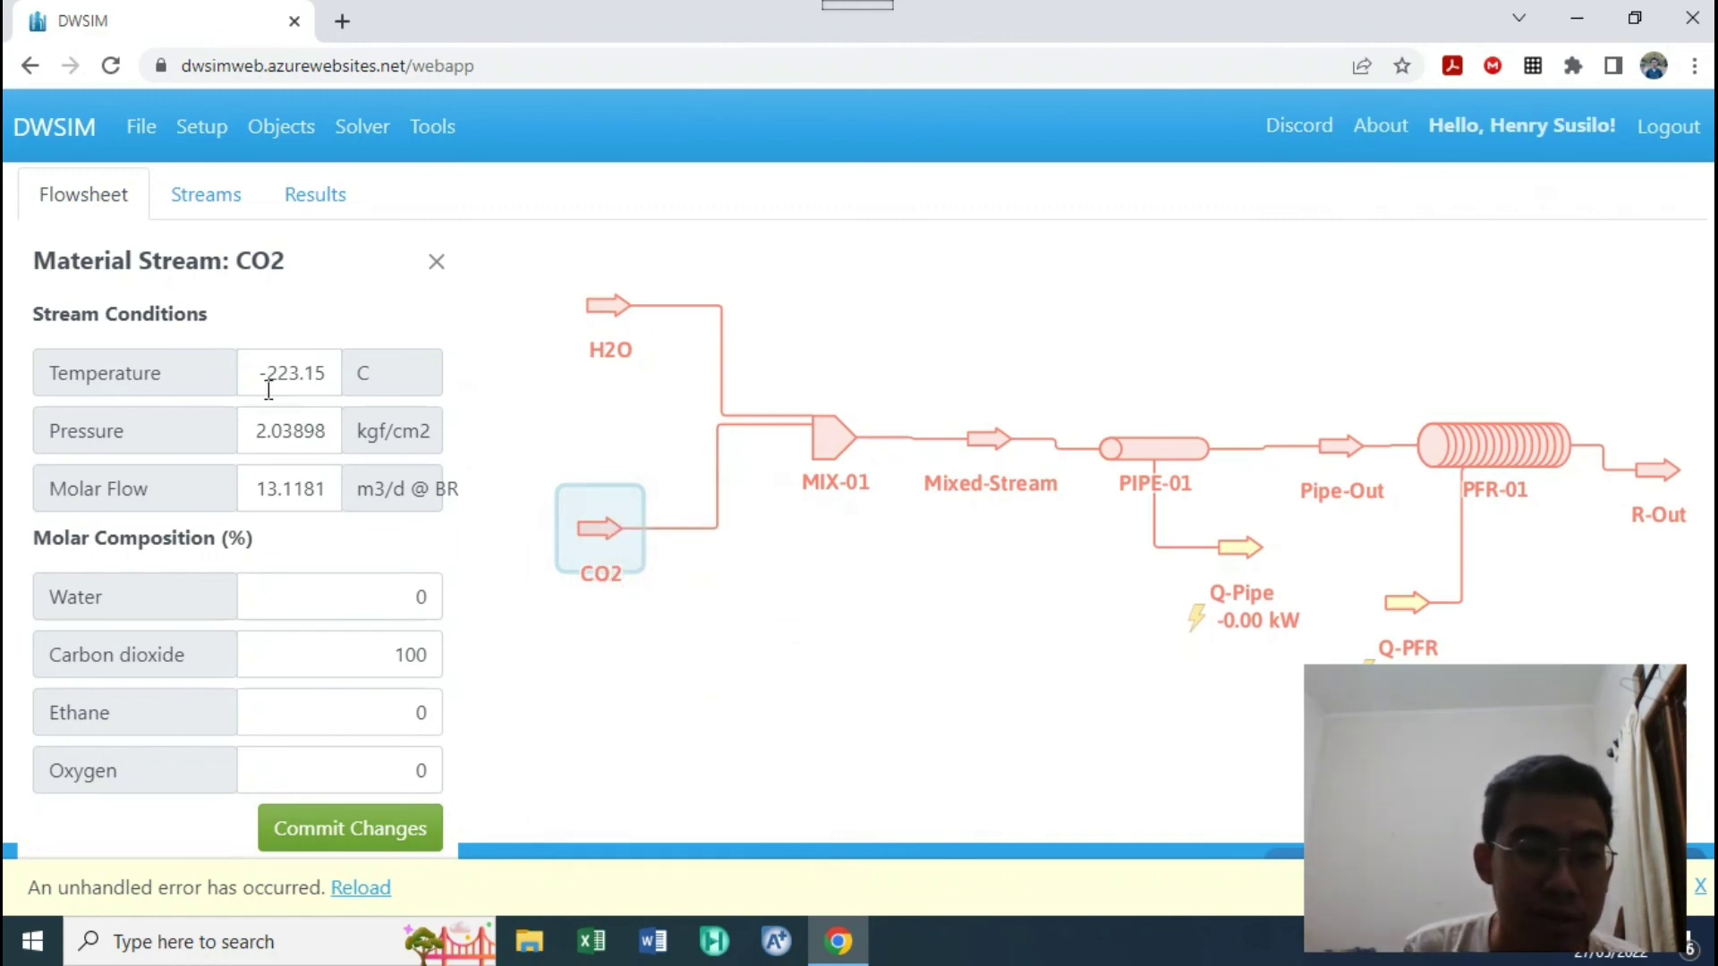
pyautogui.moveTo(269, 390); pyautogui.dragTo(622, 428)
pyautogui.write('50')
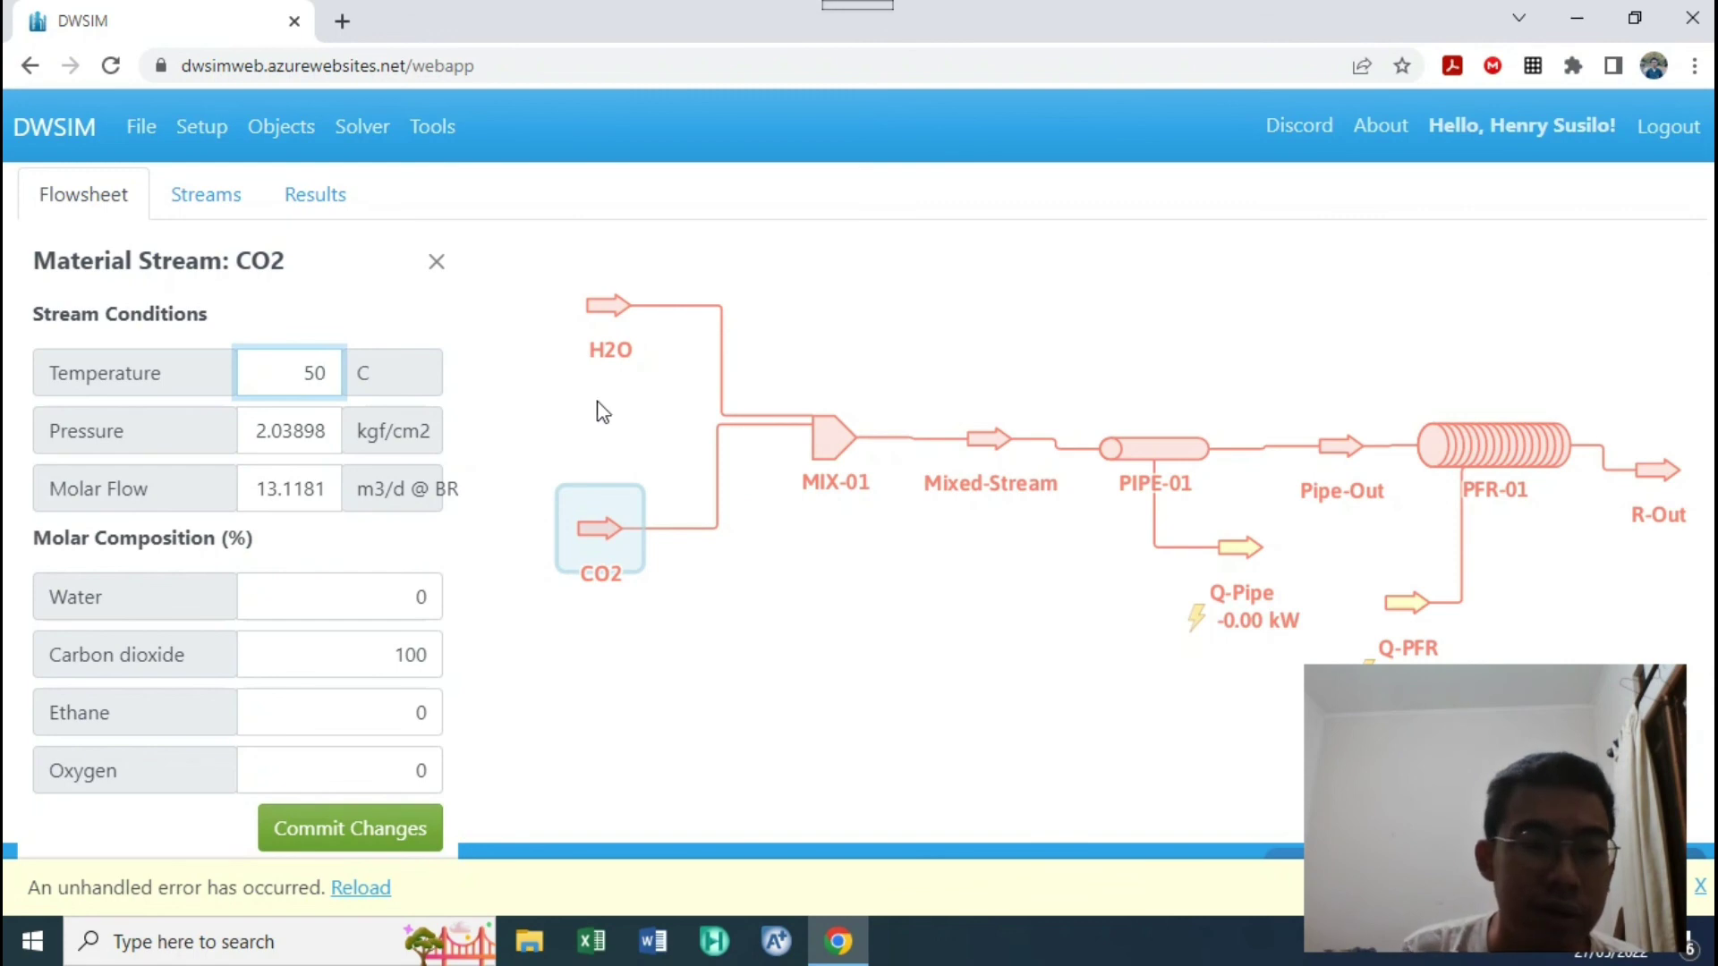
pyautogui.click(353, 837)
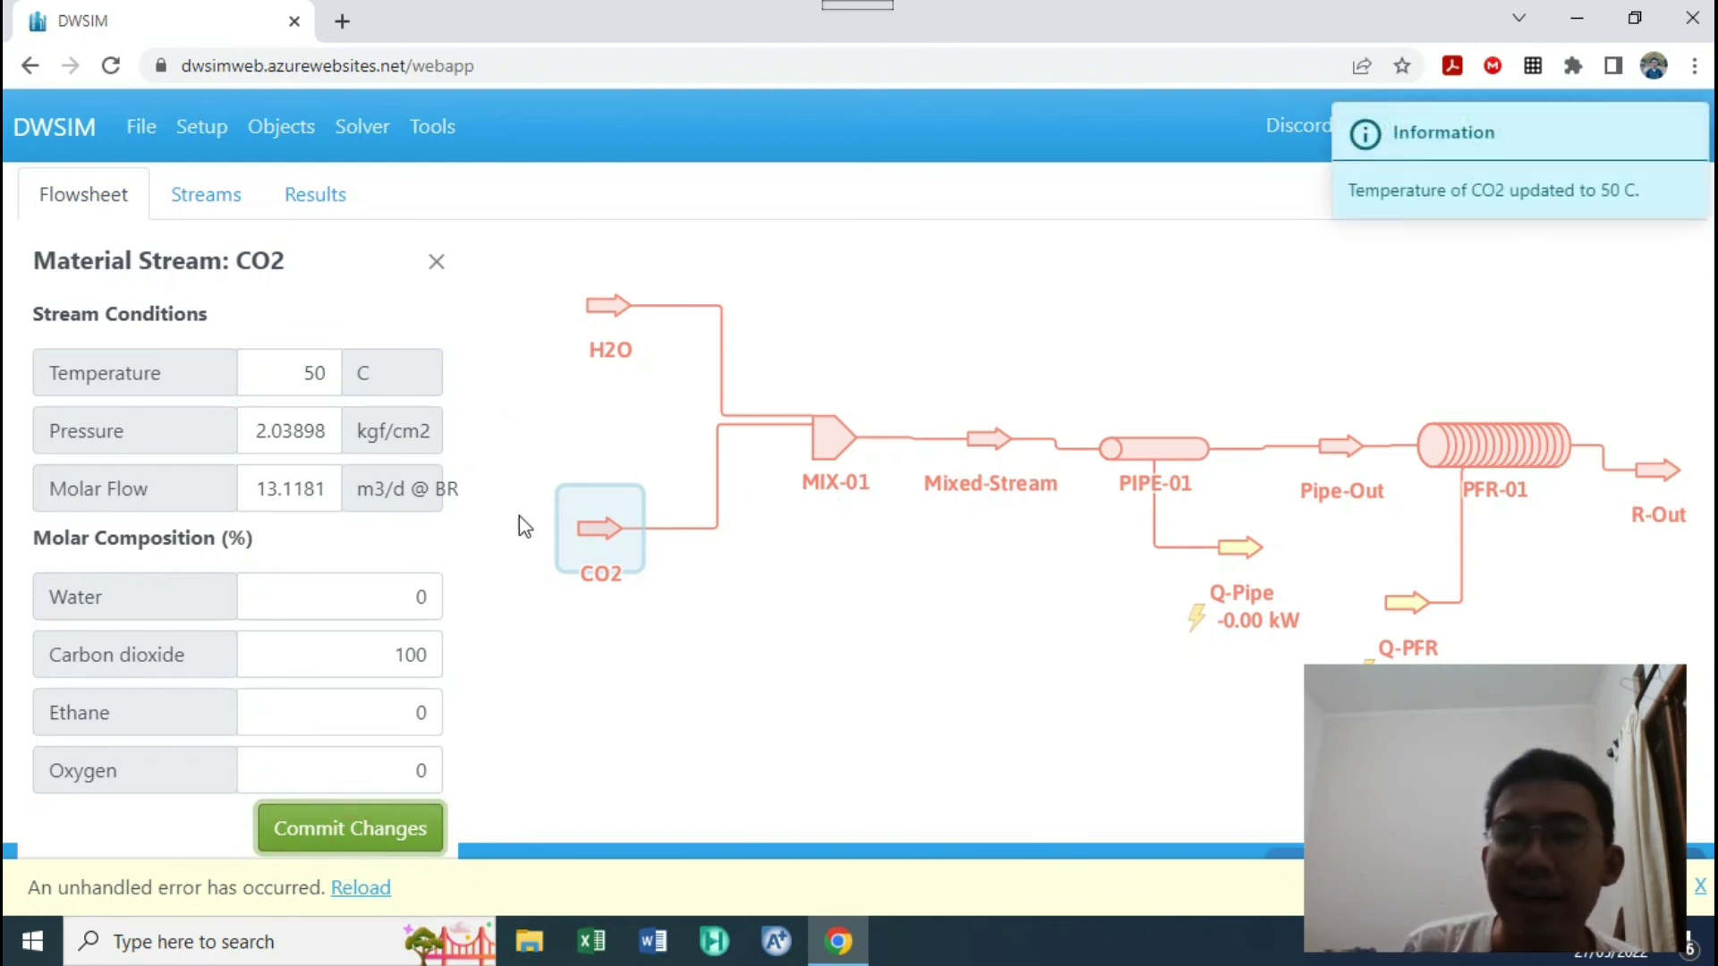
# Step: Solve the flowsheet with the updated feed temperatures and close the CO2 stream editor
pyautogui.click(368, 128)
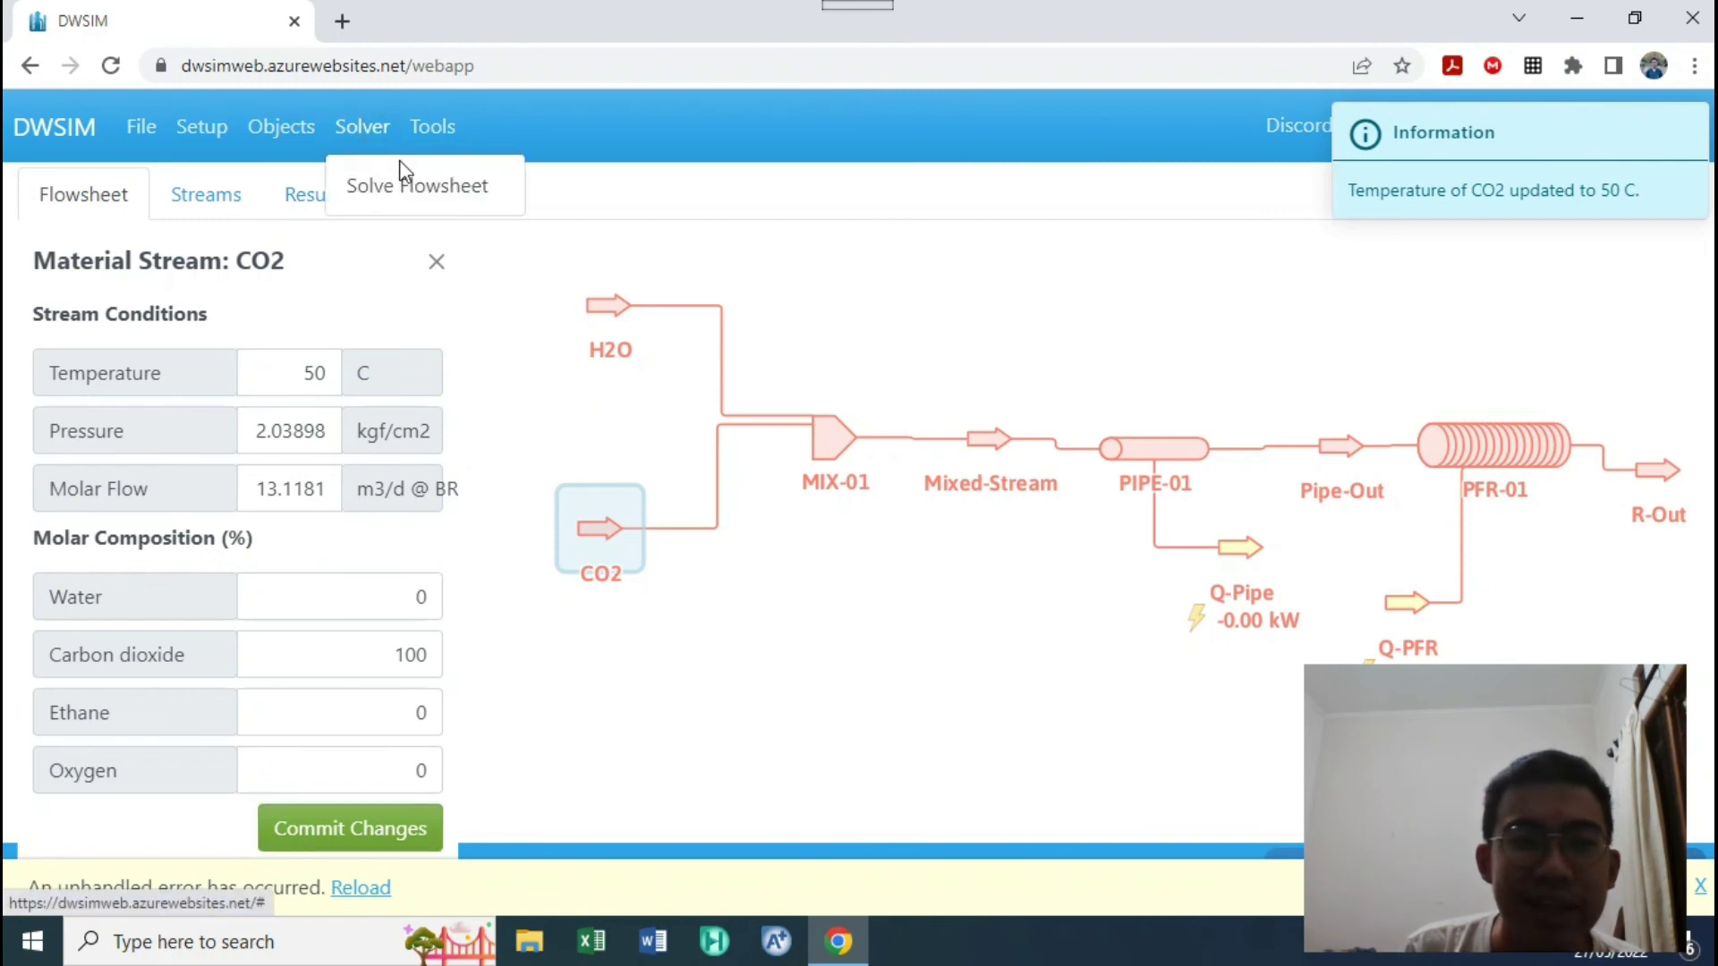
pyautogui.click(415, 185)
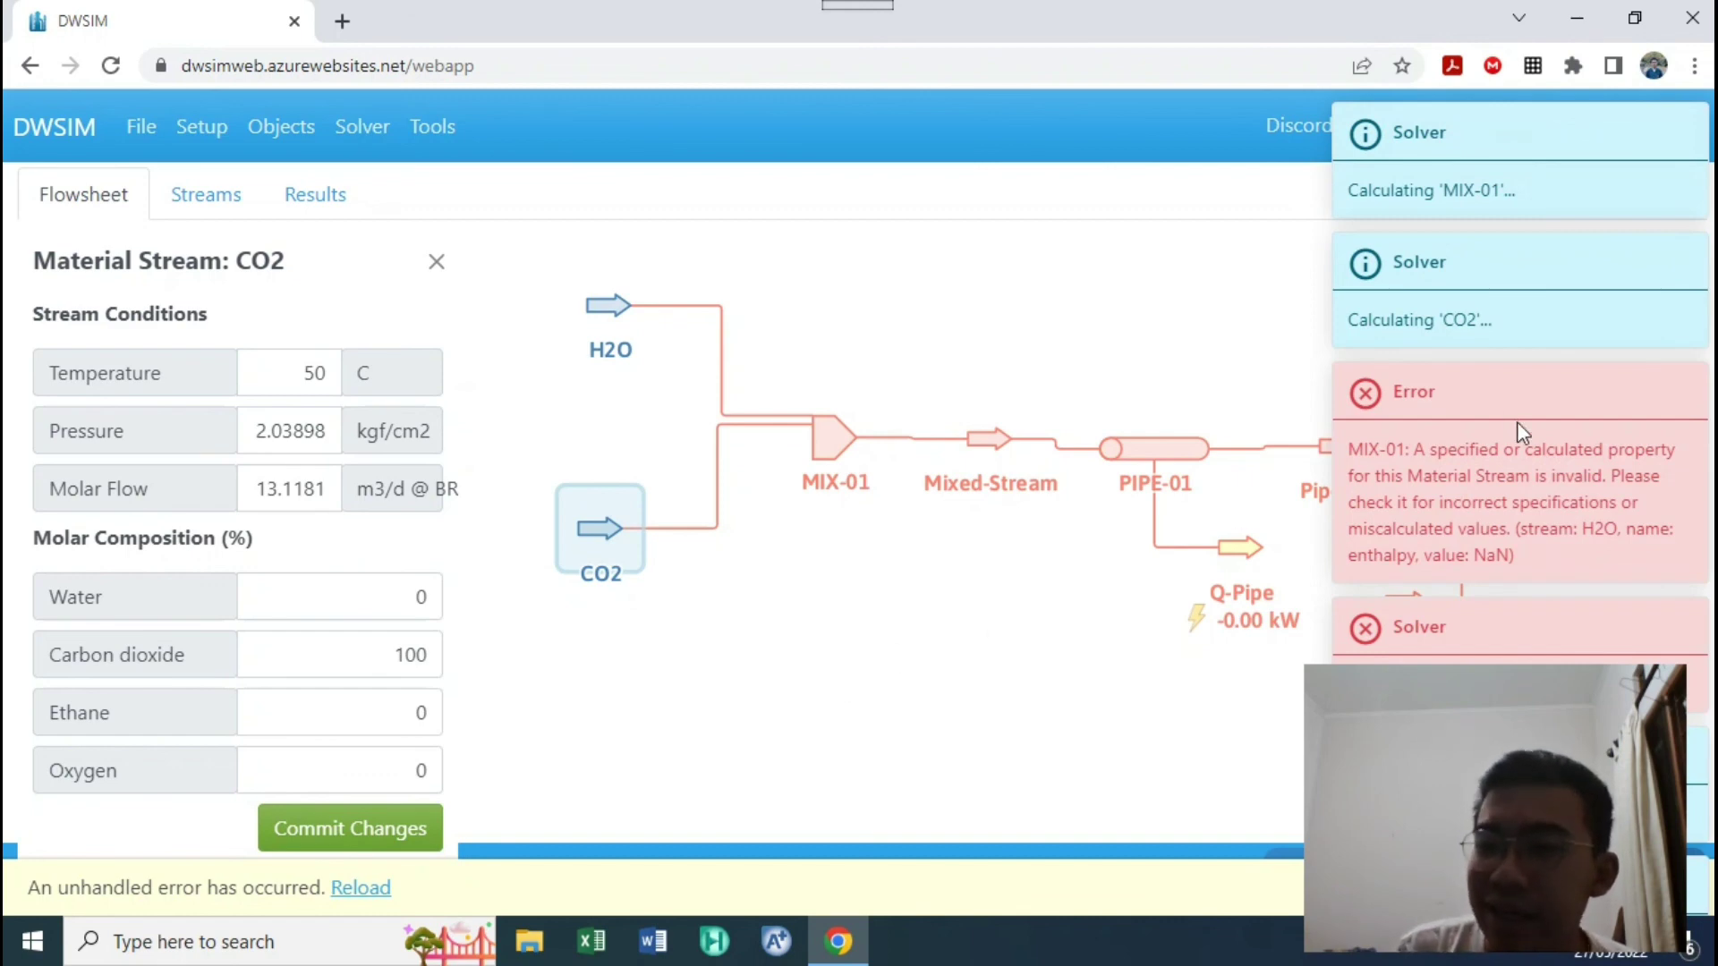
pyautogui.moveTo(1001, 713); pyautogui.dragTo(909, 694)
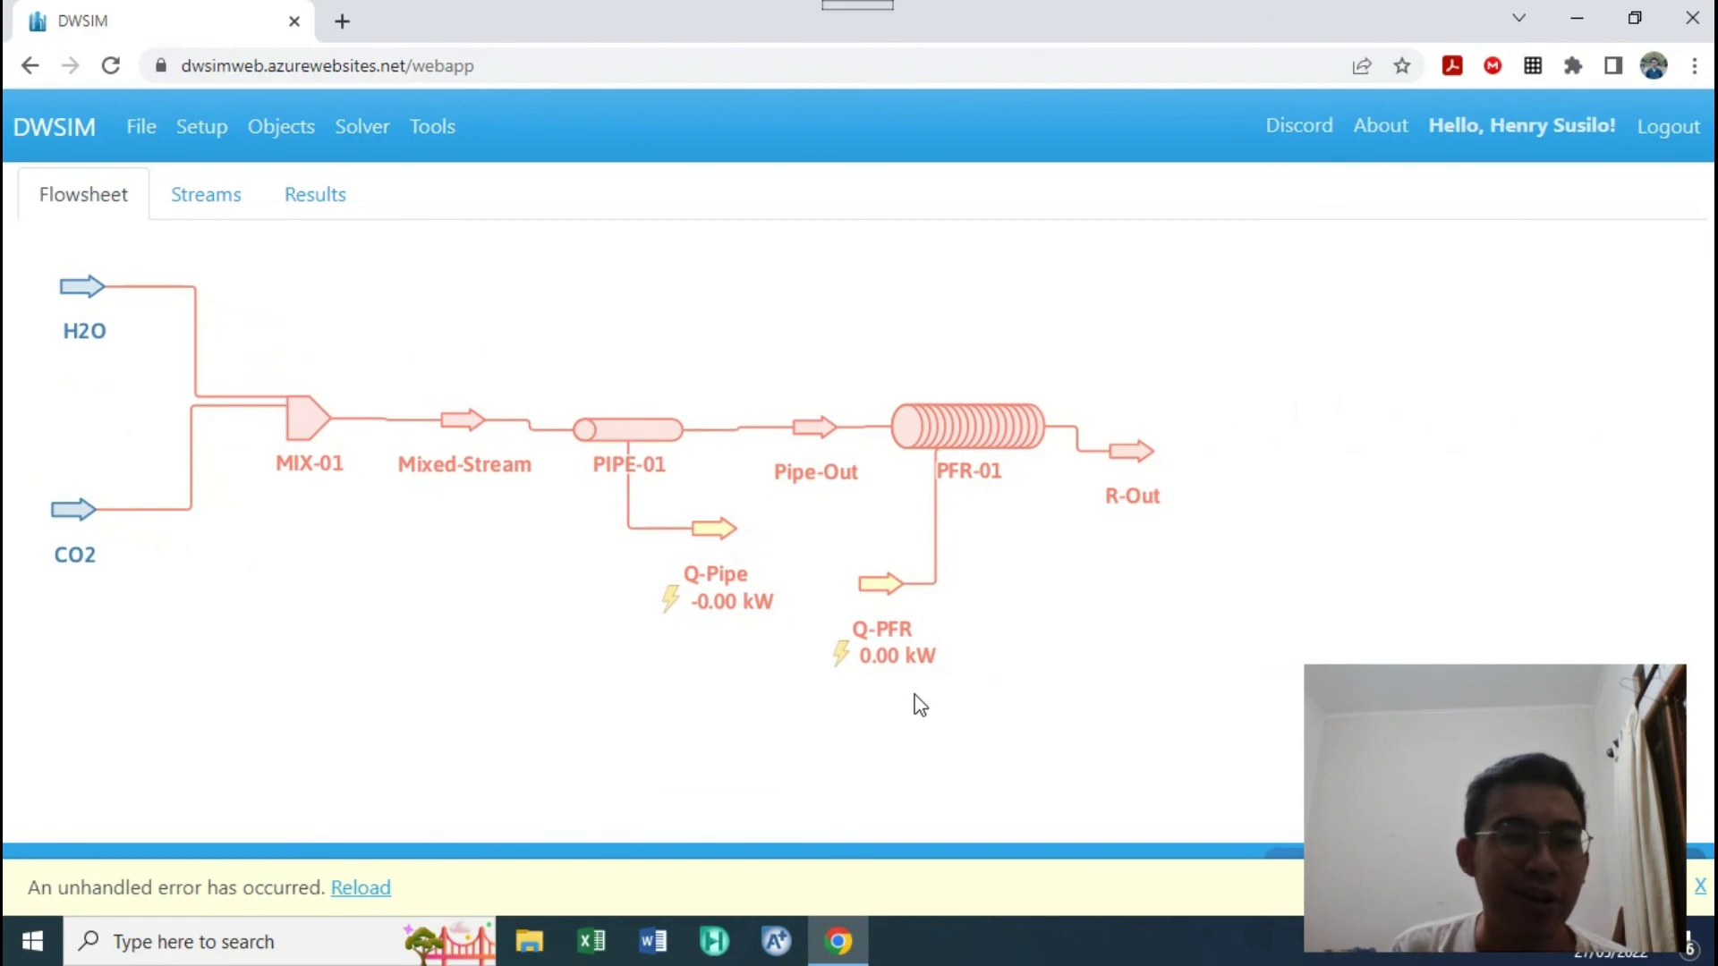